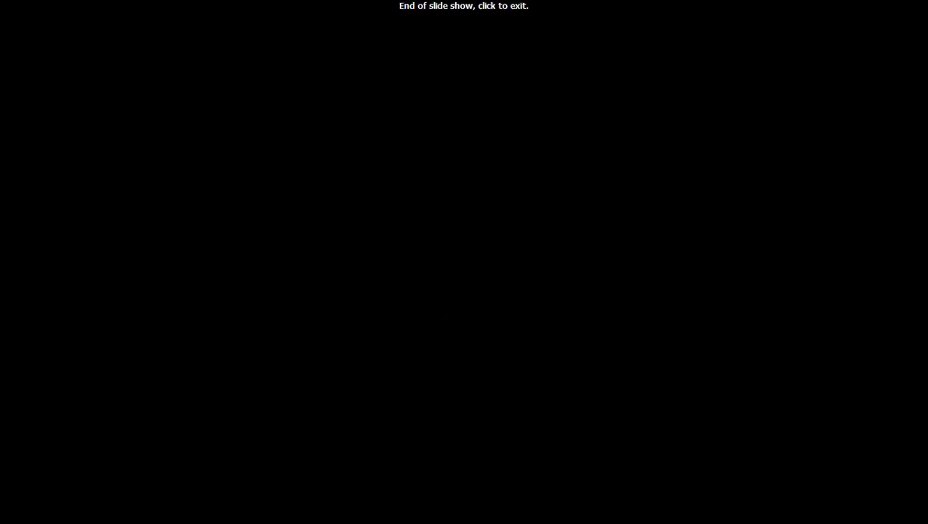
Step: Exit the finished slide show back to the two-slide Text Animation 2007 presentation
{"action": "left_click", "coordinate": [464, 260]}
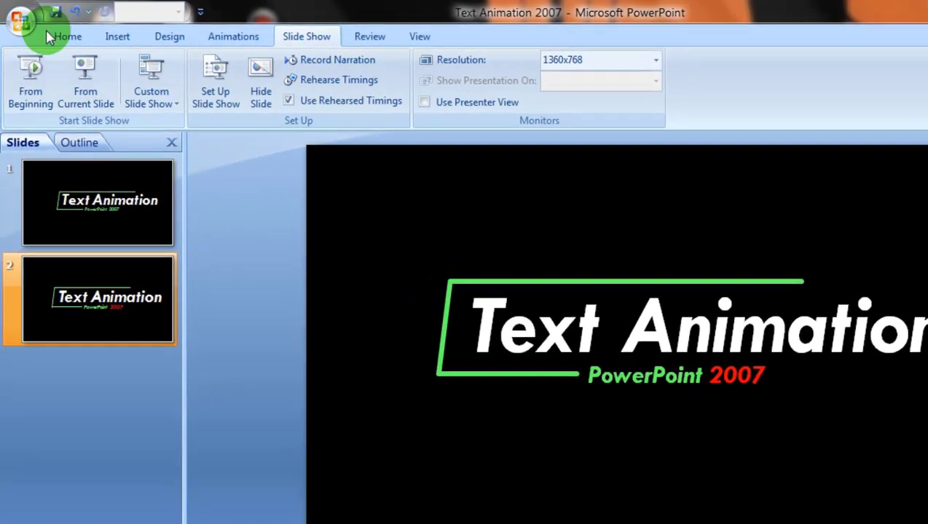
Step: Create a new blank presentation
{"action": "left_click", "coordinate": [21, 20]}
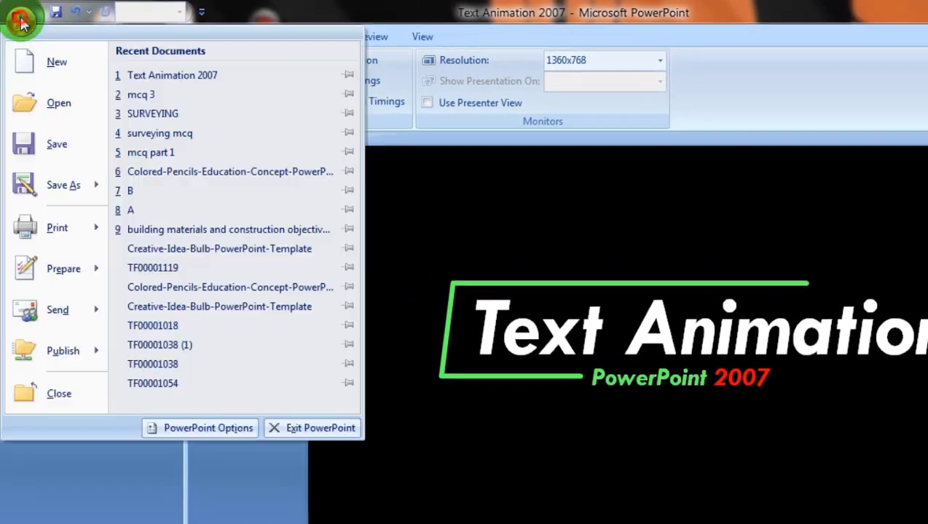
{"action": "left_click", "coordinate": [63, 61]}
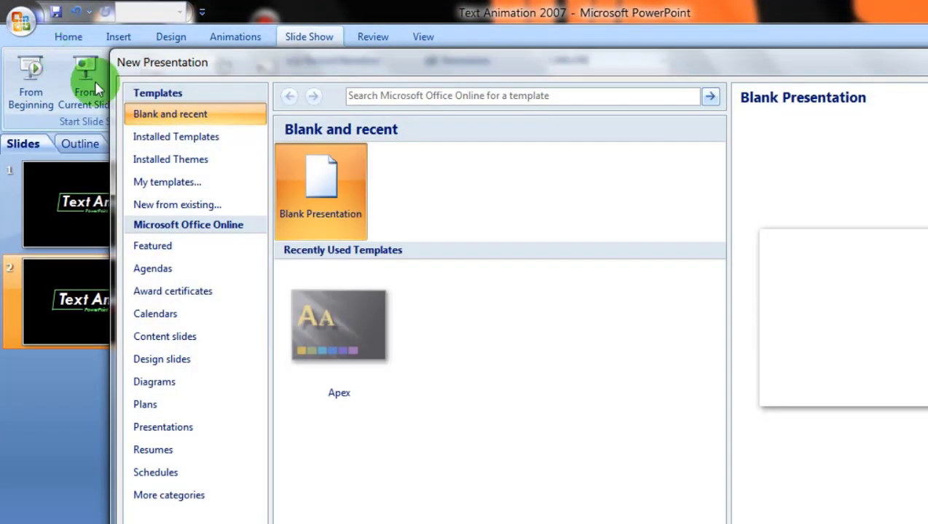
{"action": "left_click", "coordinate": [318, 195]}
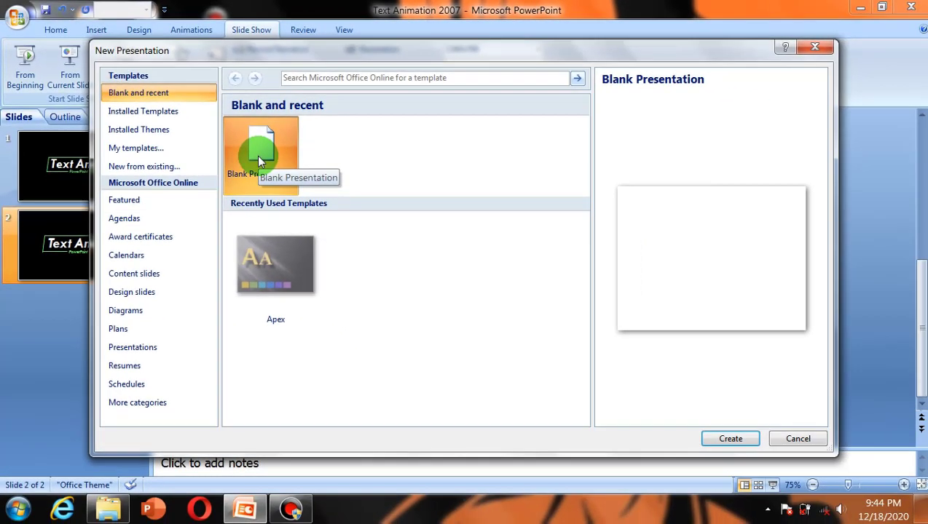
{"action": "left_click", "coordinate": [730, 437]}
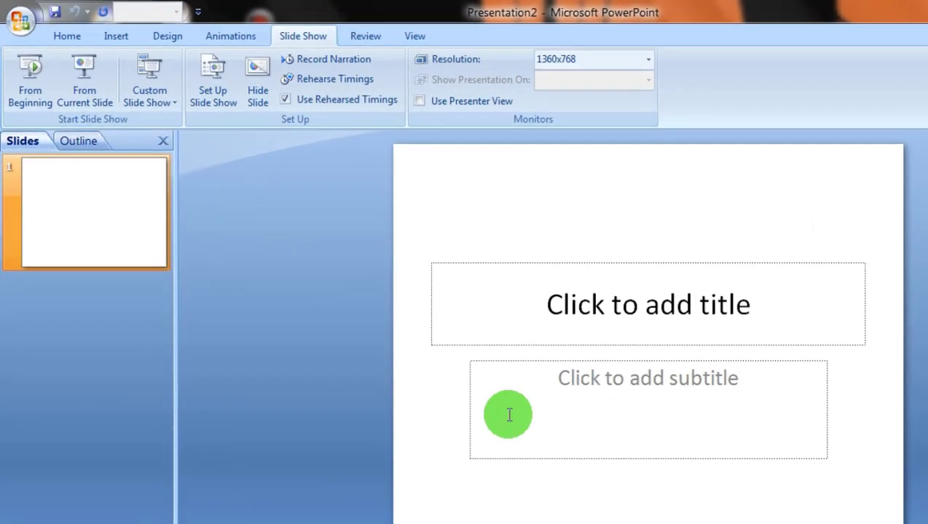
Step: Set the slide size to On-screen Show (16:9) in Page Setup
{"action": "left_click", "coordinate": [145, 34]}
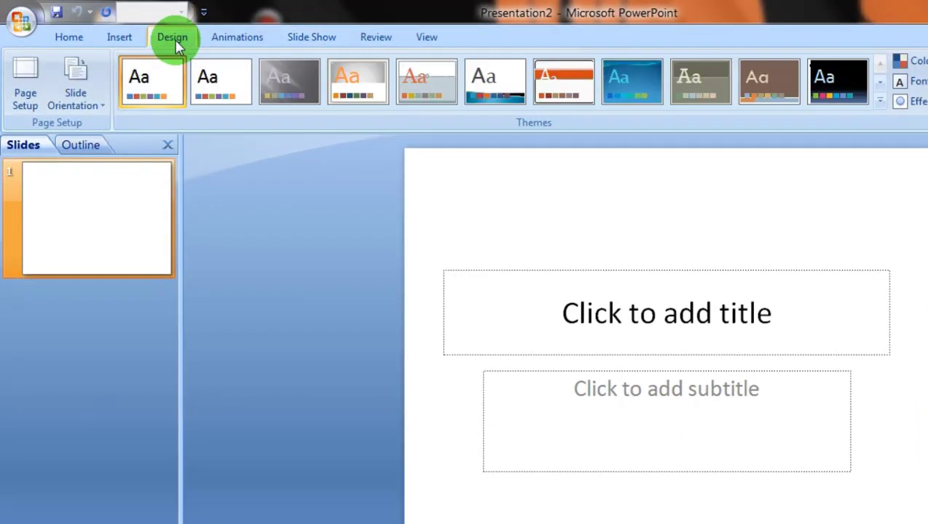
{"action": "left_click", "coordinate": [26, 105]}
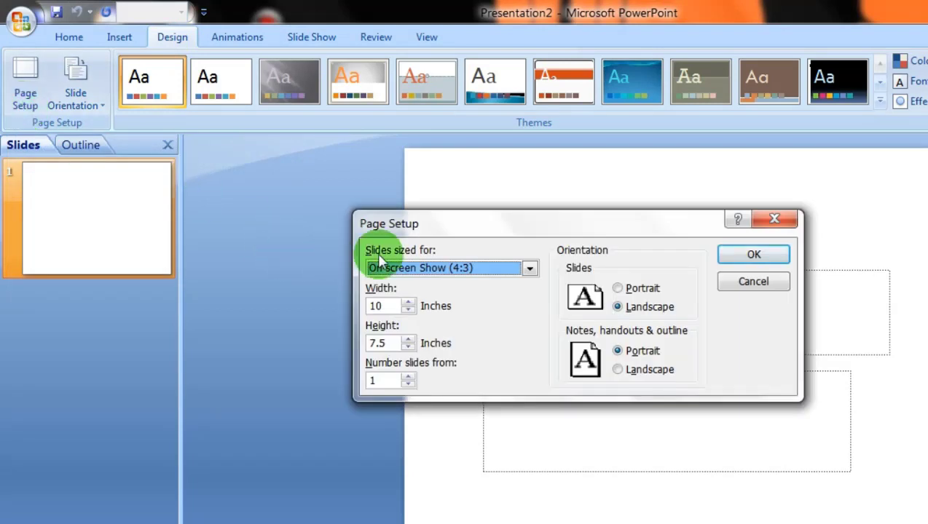
{"action": "left_click", "coordinate": [532, 269]}
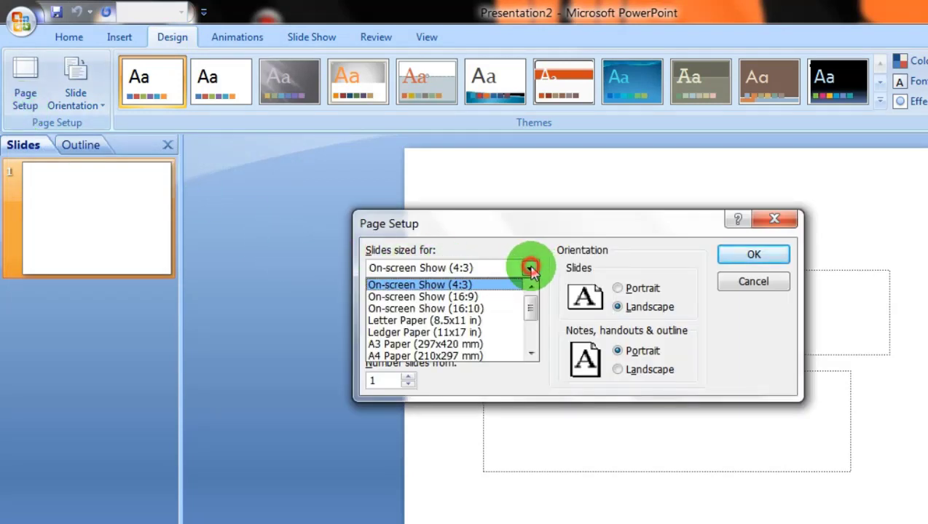
{"action": "left_click", "coordinate": [483, 298]}
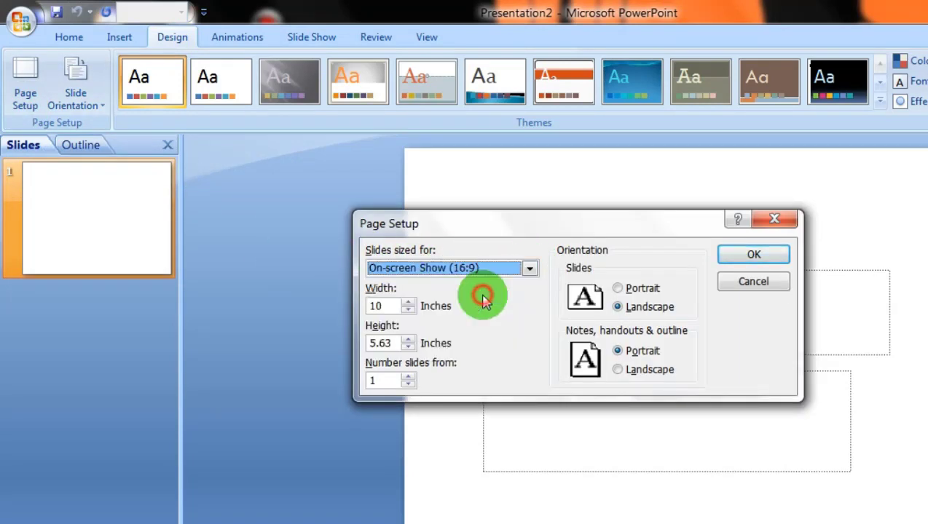
{"action": "left_click", "coordinate": [751, 255]}
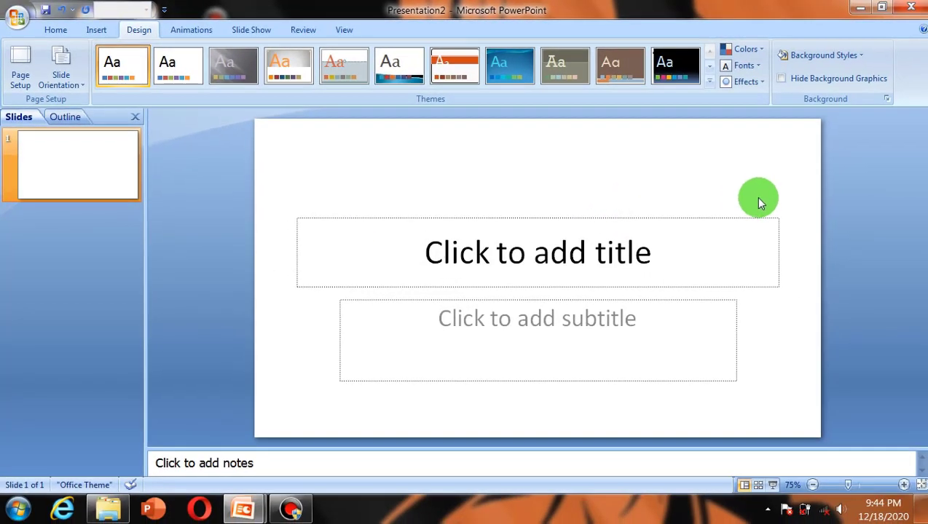
Step: Apply the black Style 4 background and delete the title and subtitle placeholders
{"action": "left_click", "coordinate": [851, 62]}
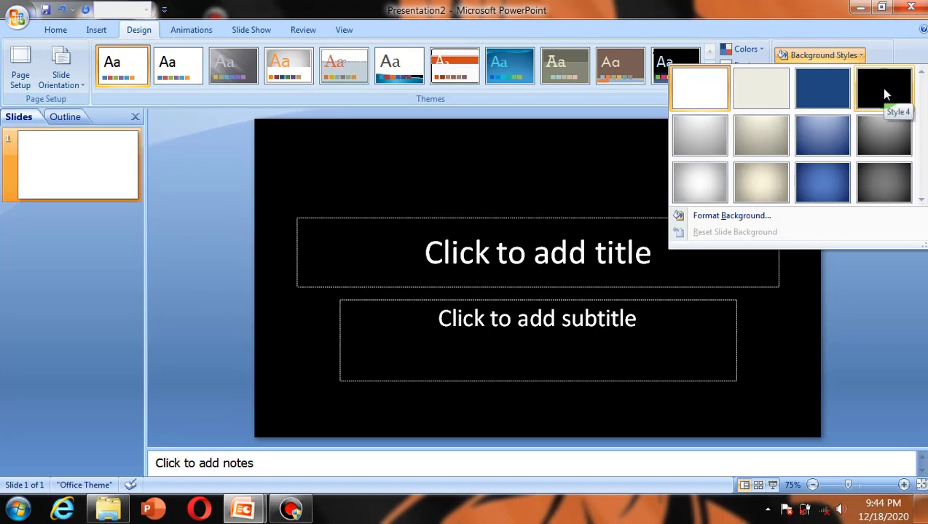
{"action": "left_click", "coordinate": [884, 89]}
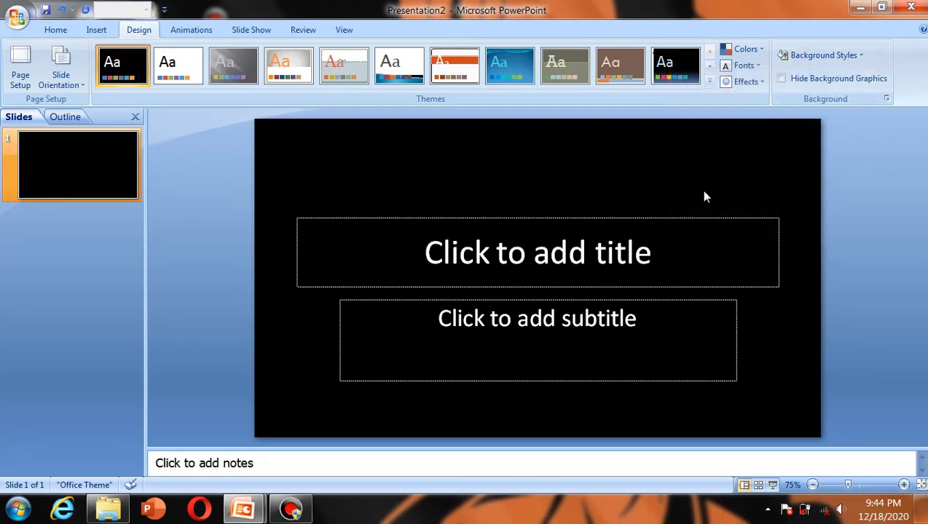
{"action": "key", "text": "ctrl+a"}
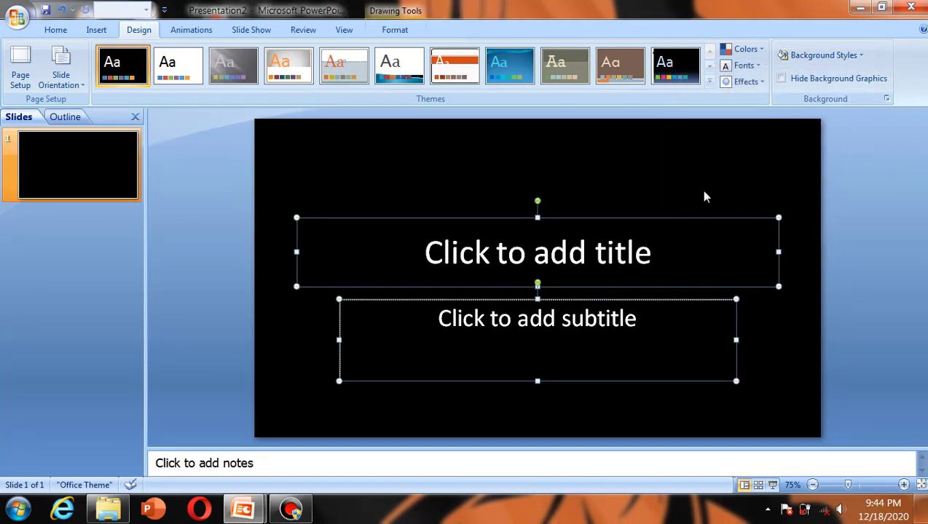
{"action": "key", "text": "Delete"}
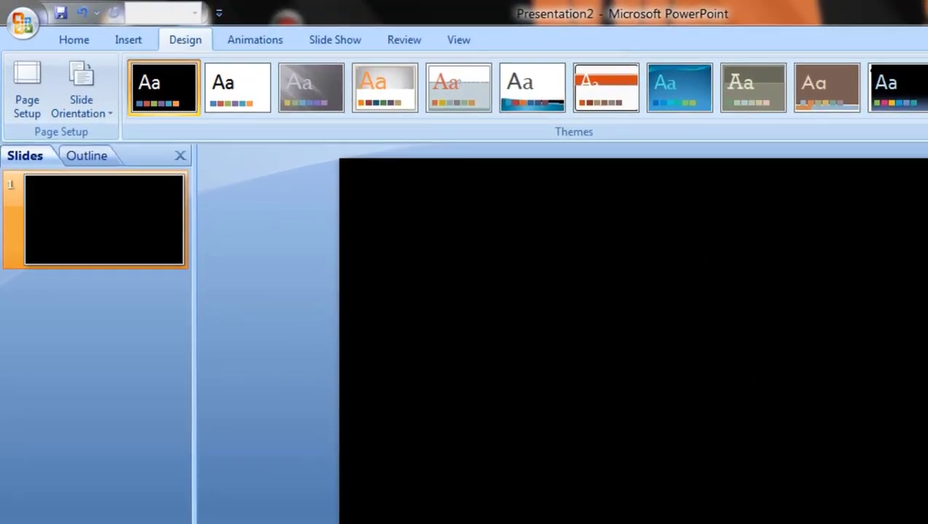
{"action": "left_click", "coordinate": [74, 41]}
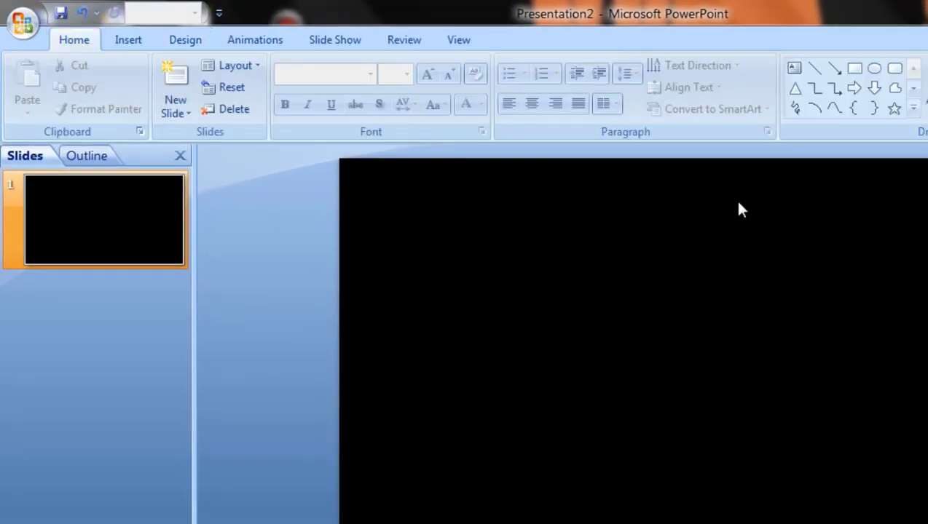
{"action": "left_click", "coordinate": [794, 70]}
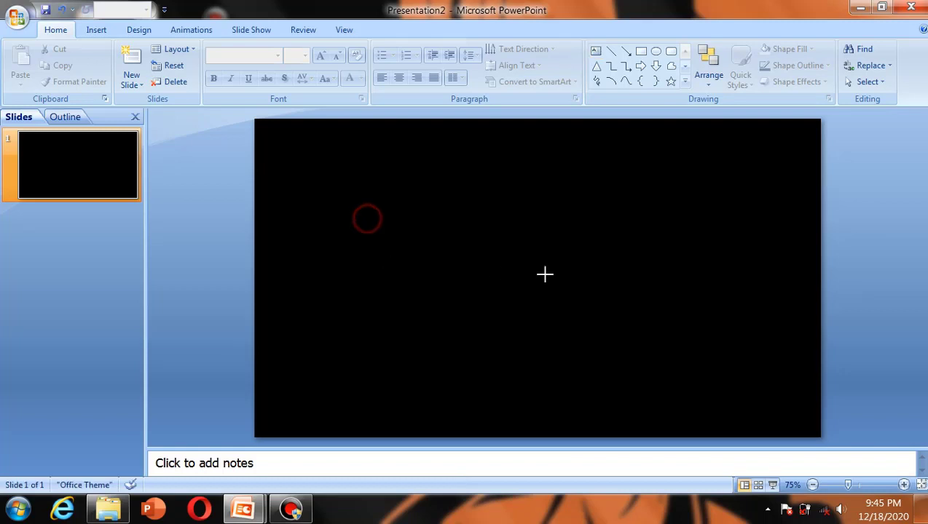
Step: Draw a text box, type 'Text Animation' and centre-align it
{"action": "left_click_drag", "start_coordinate": [545, 274], "coordinate": [679, 275]}
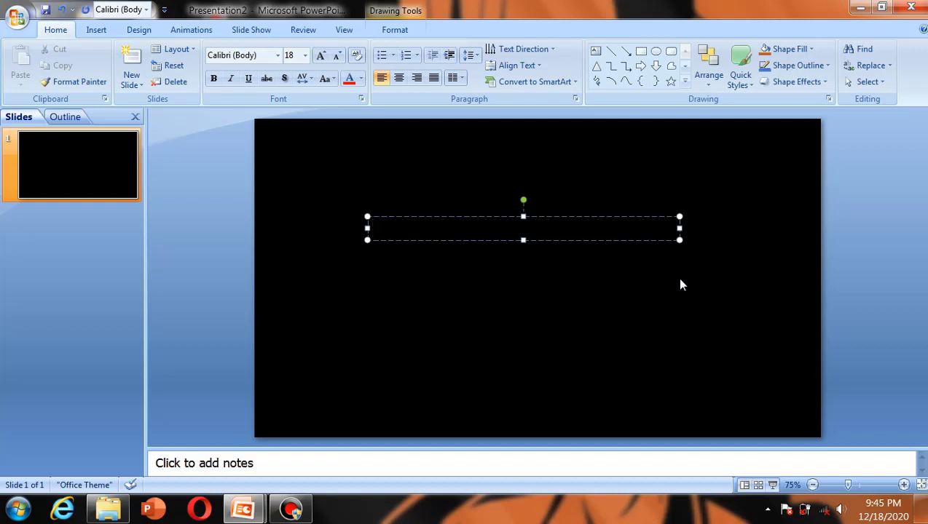
{"action": "type", "text": "Text A"}
{"action": "type", "text": "n"}
{"action": "type", "text": "imation"}
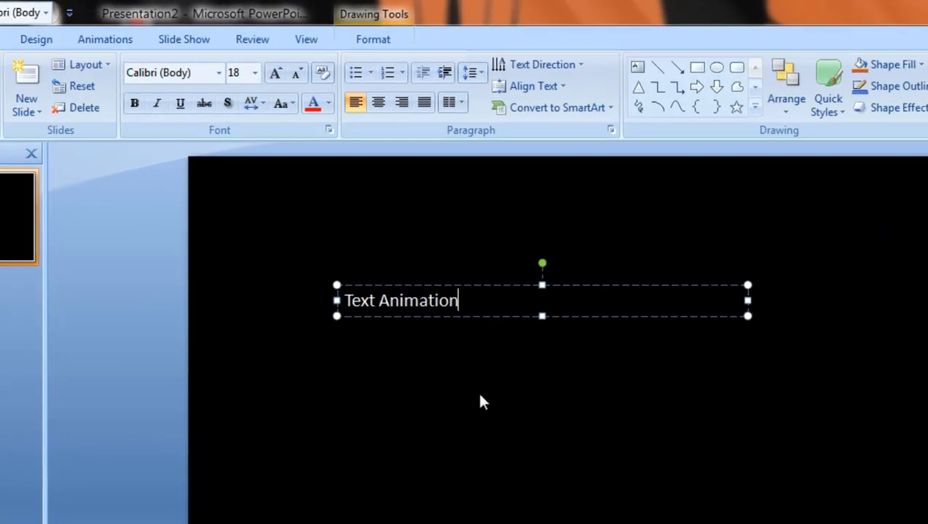
{"action": "left_click", "coordinate": [378, 109]}
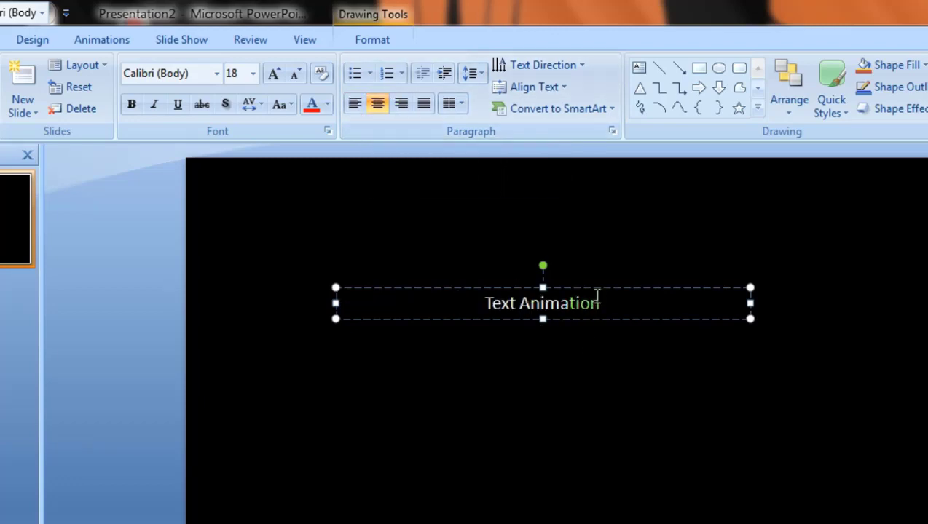
Step: Format the caption in Tw Cen MT, bold and italic
{"action": "left_click_drag", "start_coordinate": [596, 302], "coordinate": [471, 305]}
{"action": "left_click", "coordinate": [216, 74]}
{"action": "left_click", "coordinate": [68, 311]}
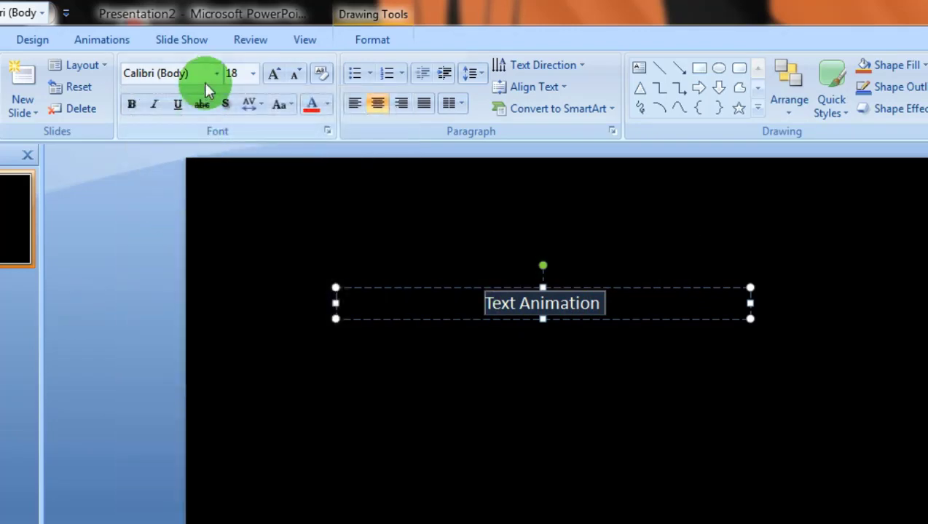
{"action": "left_click", "coordinate": [216, 74]}
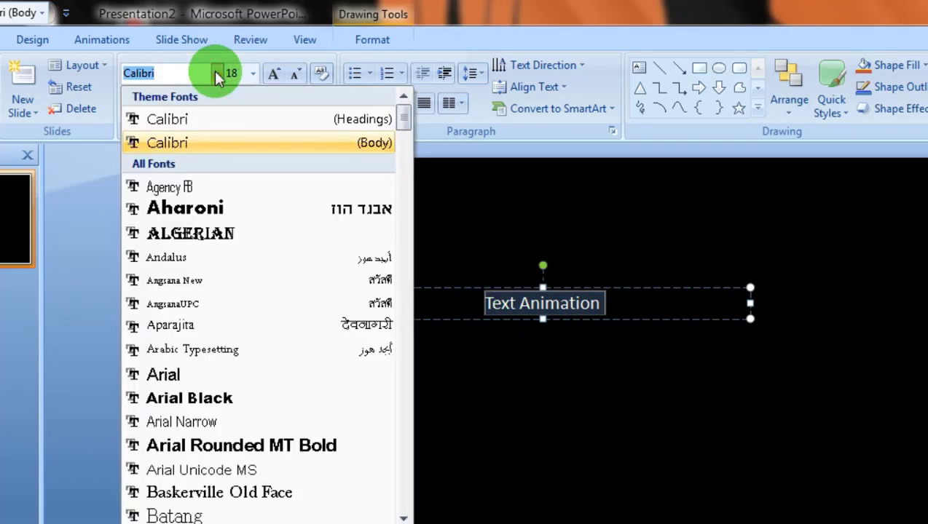
{"action": "type", "text": "Tw Cen MT"}
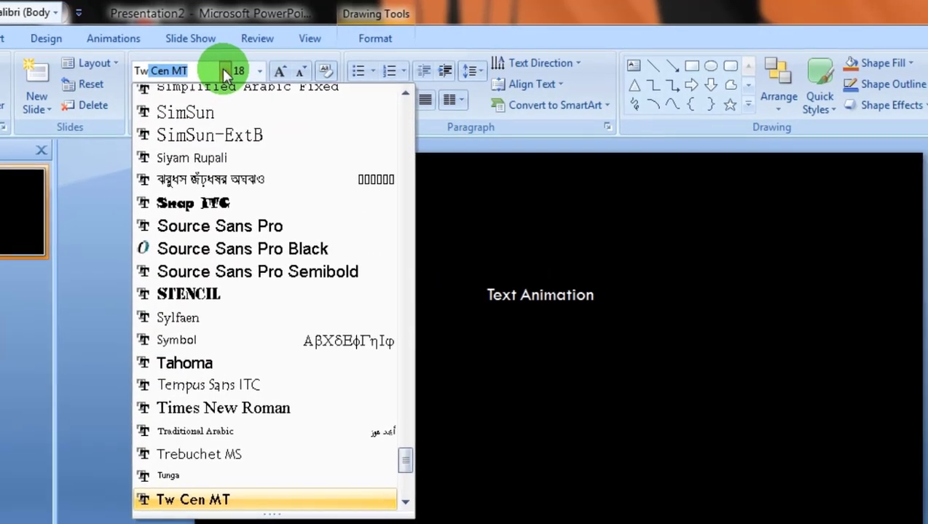
{"action": "left_click", "coordinate": [227, 494]}
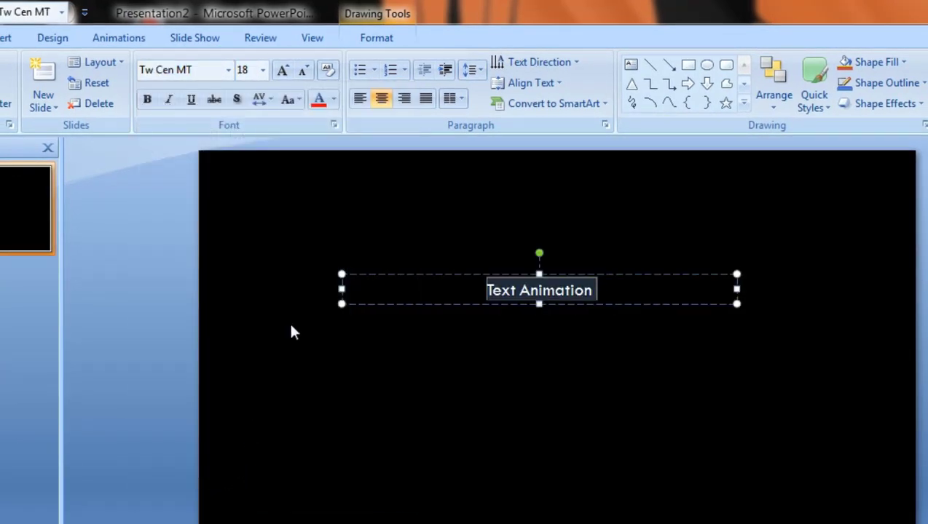
{"action": "left_click", "coordinate": [148, 99]}
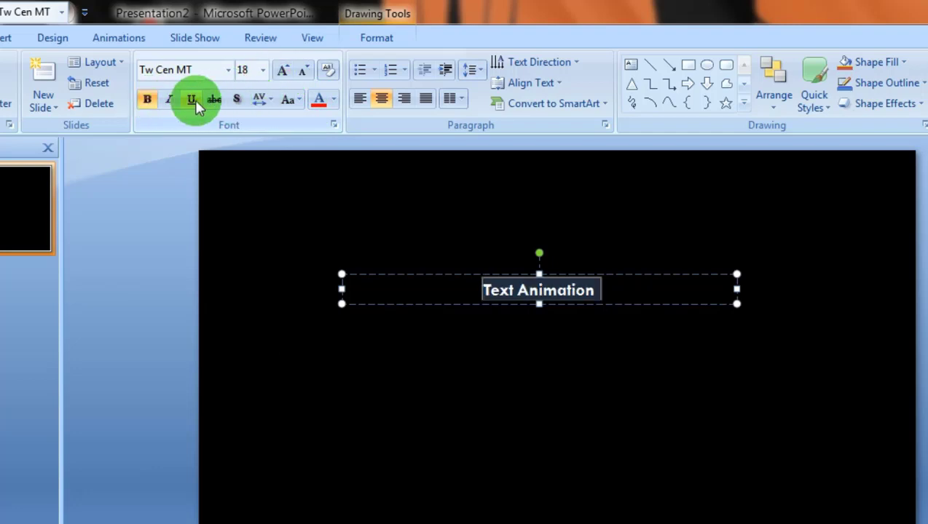
{"action": "left_click", "coordinate": [170, 99]}
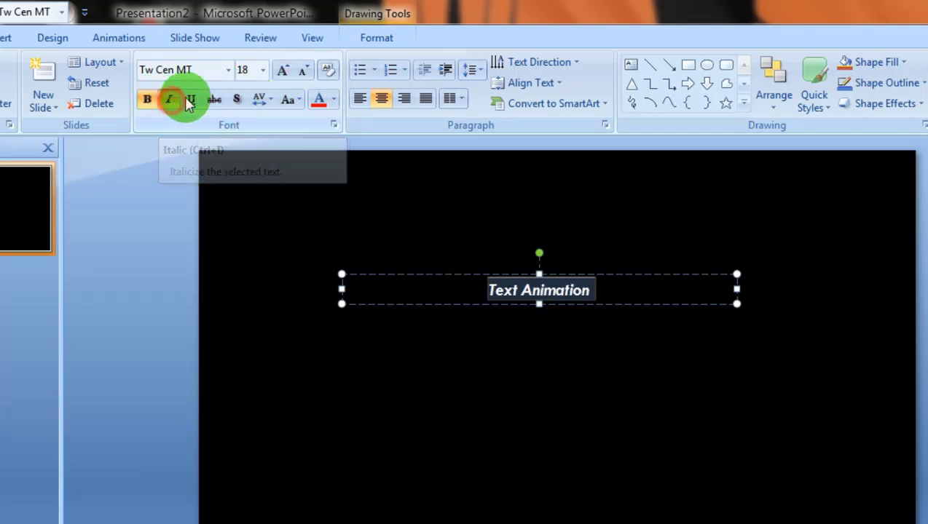
Step: Grow the caption's font size up to 72 pt
{"action": "left_click", "coordinate": [282, 70]}
{"action": "left_click", "coordinate": [281, 70]}
{"action": "left_click", "coordinate": [282, 70]}
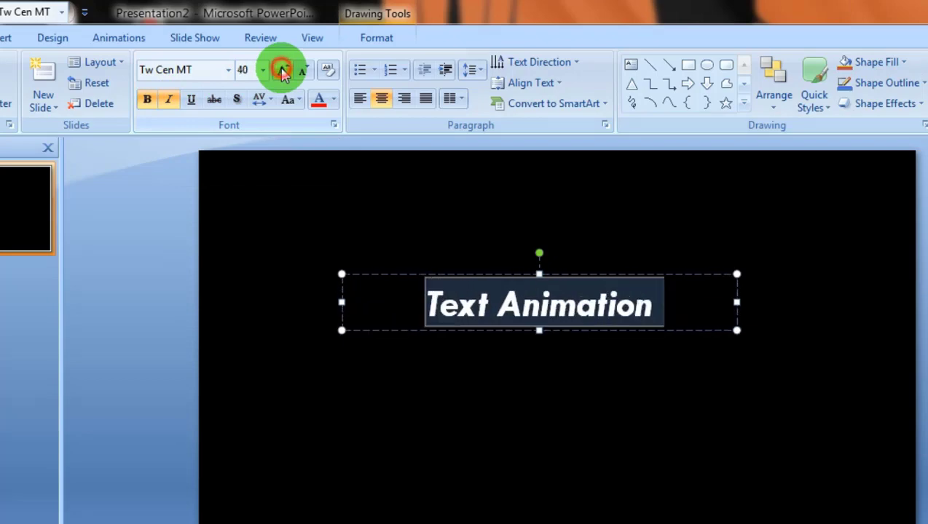
{"action": "left_click", "coordinate": [282, 70]}
{"action": "left_click", "coordinate": [283, 70]}
{"action": "left_click", "coordinate": [283, 70]}
{"action": "left_click", "coordinate": [282, 71]}
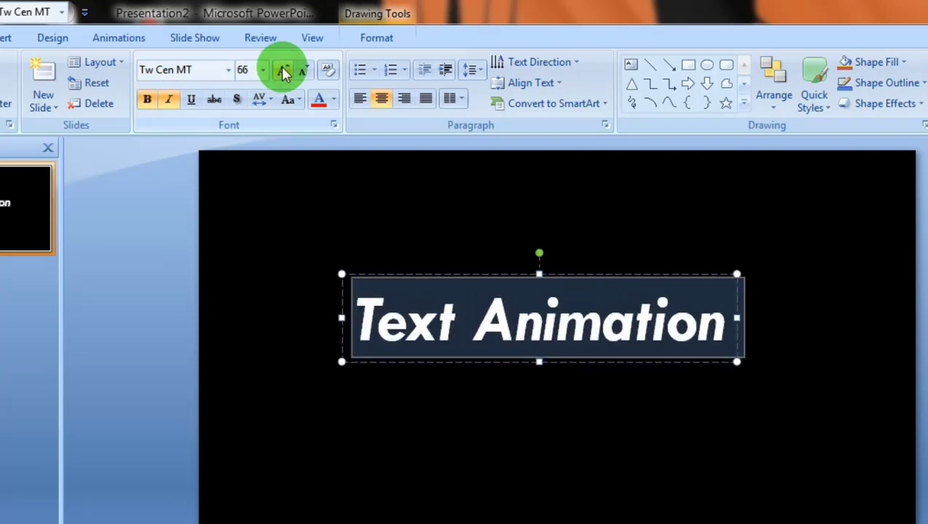
{"action": "left_click", "coordinate": [282, 71]}
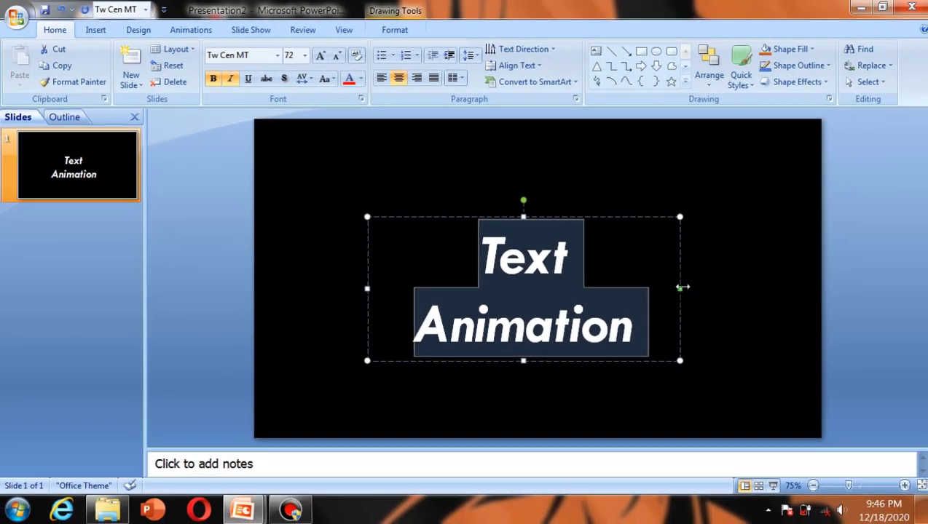
Step: Enlarge the title to 80 pt and widen its box to keep one line
{"action": "left_click_drag", "start_coordinate": [680, 287], "coordinate": [717, 284]}
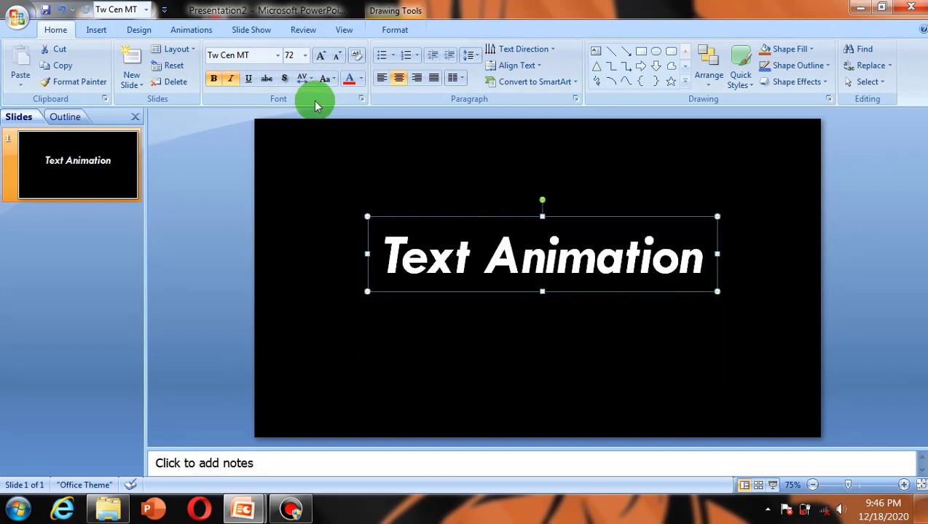
{"action": "left_click", "coordinate": [320, 57]}
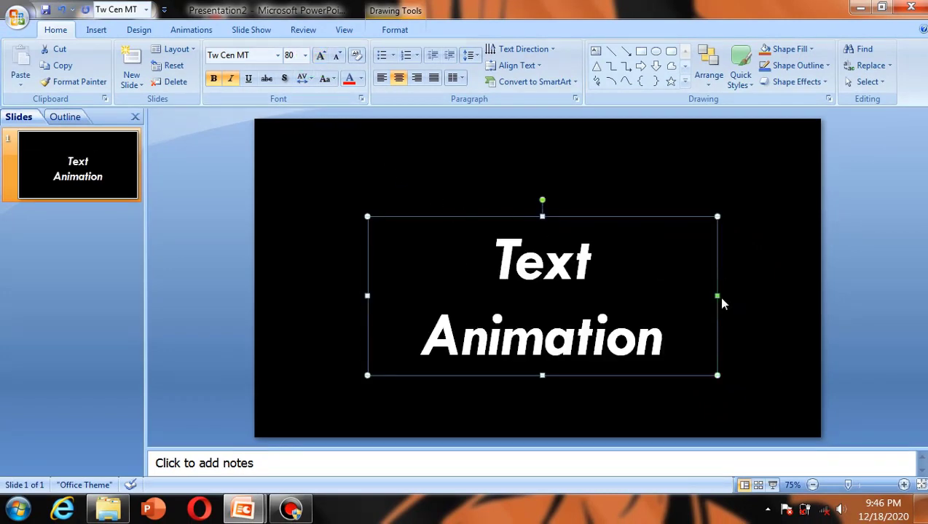
{"action": "mouse_move", "coordinate": [718, 296]}
{"action": "left_mouse_down"}
{"action": "mouse_move", "coordinate": [779, 296]}
{"action": "mouse_move", "coordinate": [716, 306]}
{"action": "left_mouse_up"}
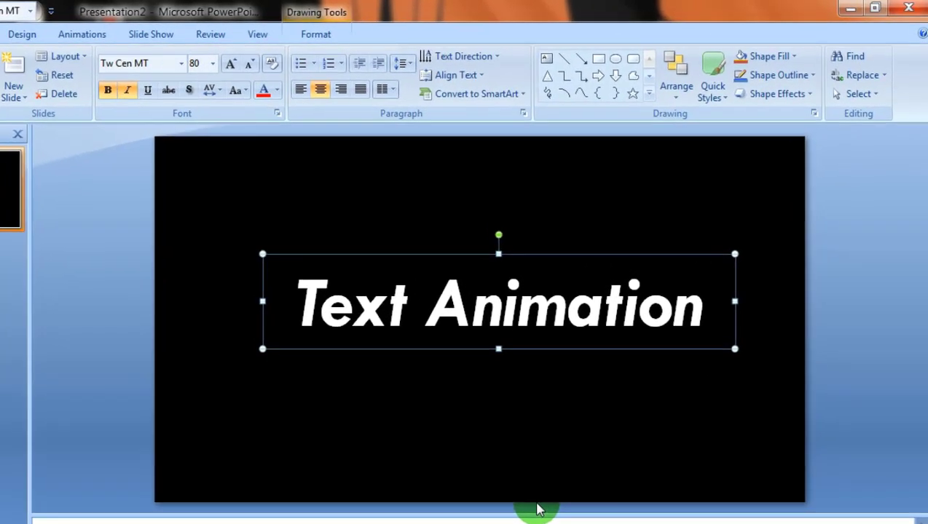
Step: Align the title box to the centre and middle of the slide
{"action": "left_click", "coordinate": [677, 97]}
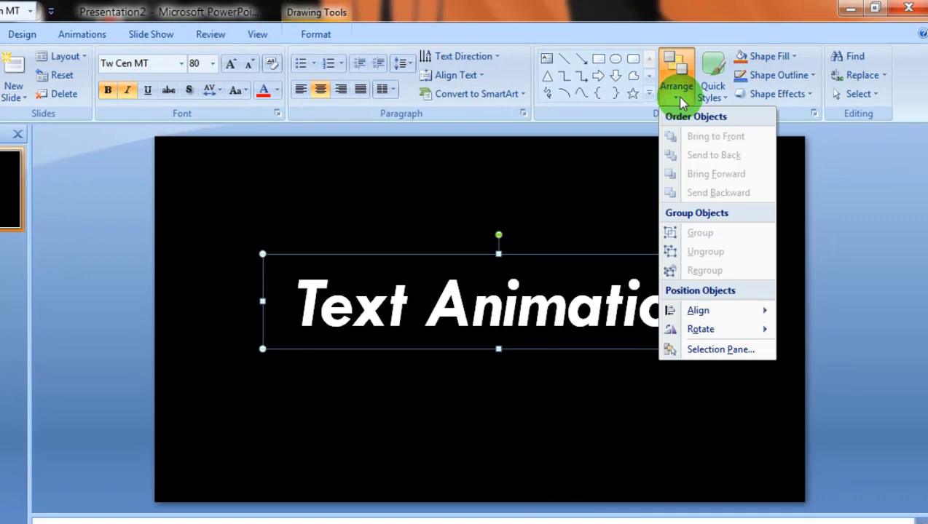
{"action": "left_click", "coordinate": [696, 314]}
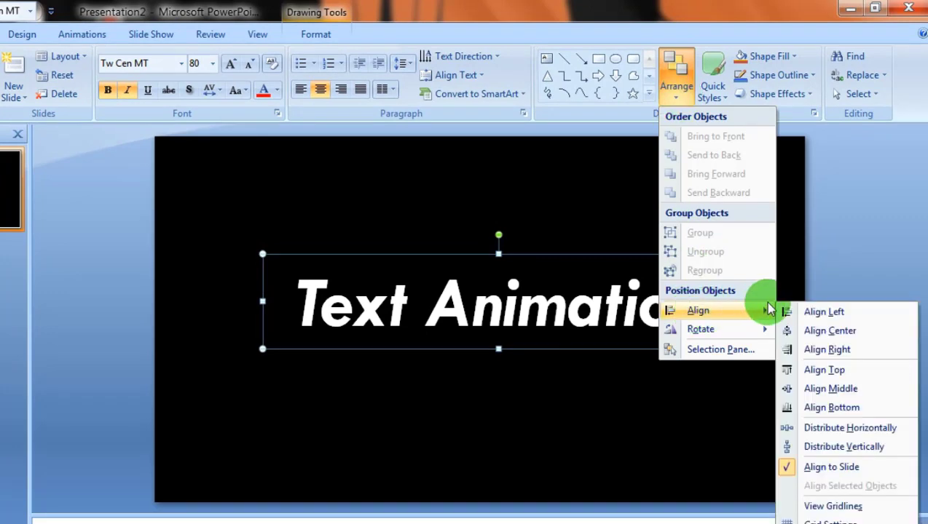
{"action": "left_click", "coordinate": [825, 332]}
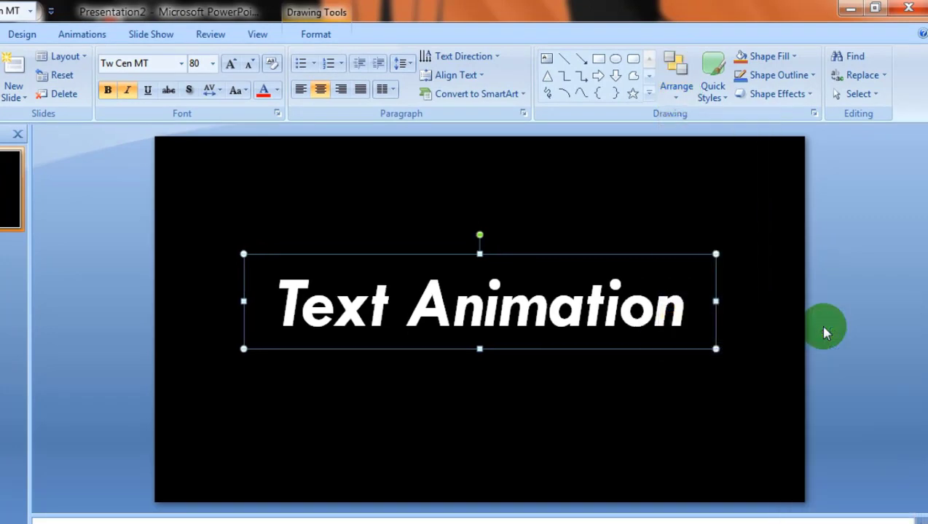
{"action": "left_click", "coordinate": [677, 94]}
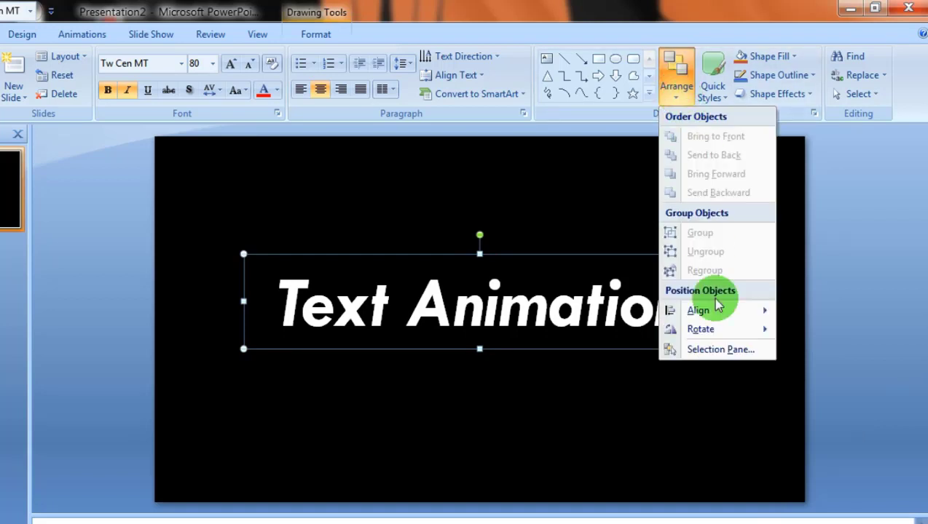
{"action": "mouse_move", "coordinate": [729, 311]}
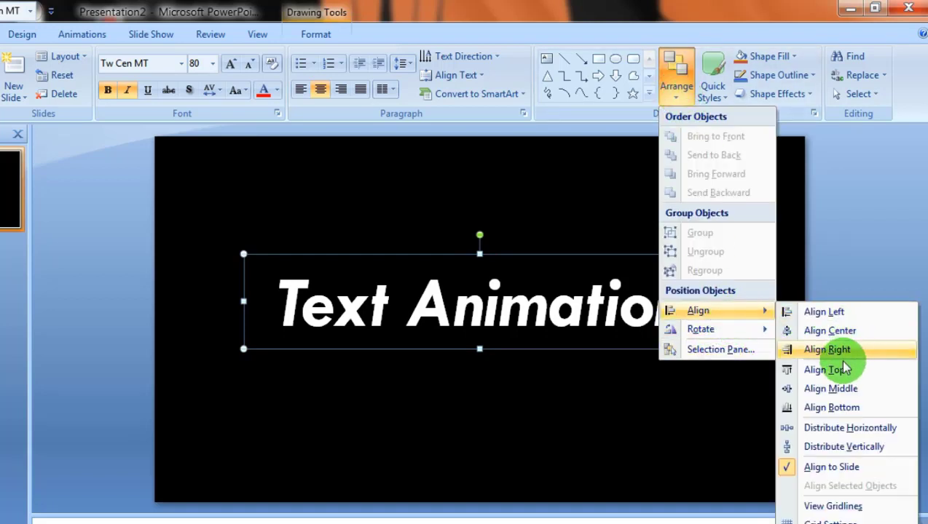
{"action": "left_click", "coordinate": [845, 391]}
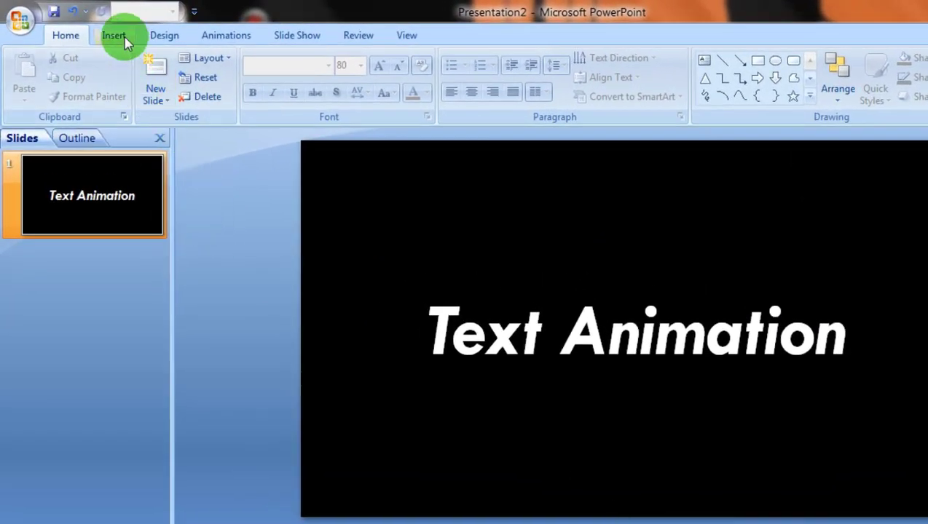
Step: Draw a straight line leftward above the left half of the title
{"action": "left_click", "coordinate": [118, 38]}
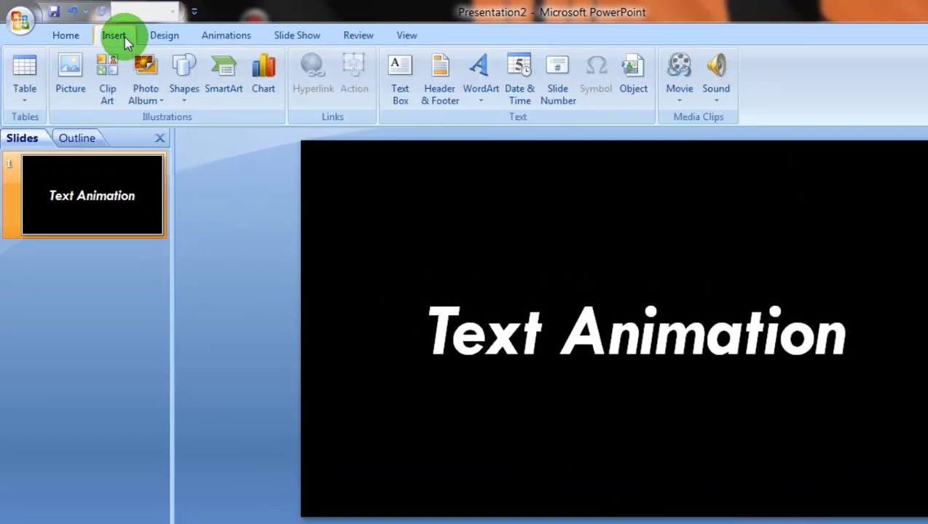
{"action": "left_click", "coordinate": [191, 100]}
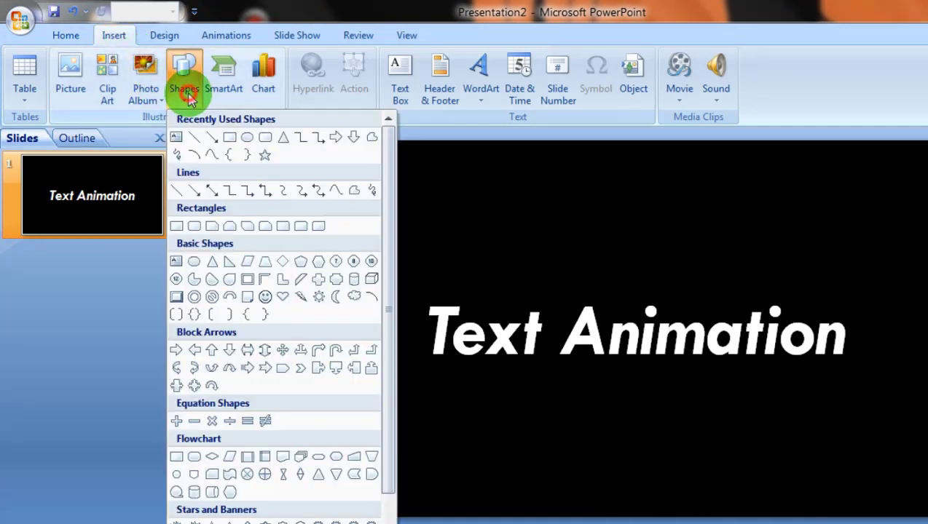
{"action": "left_click", "coordinate": [197, 143]}
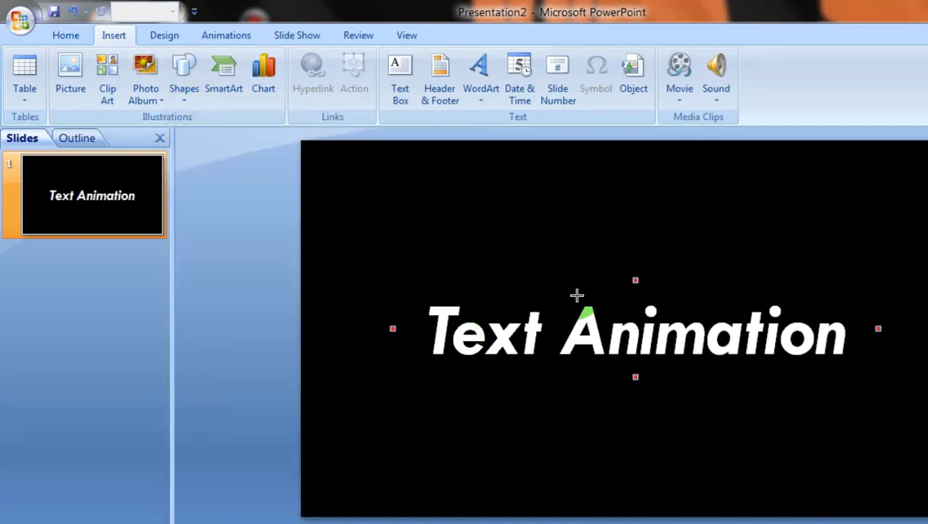
{"action": "left_click_drag", "start_coordinate": [636, 280], "coordinate": [400, 278]}
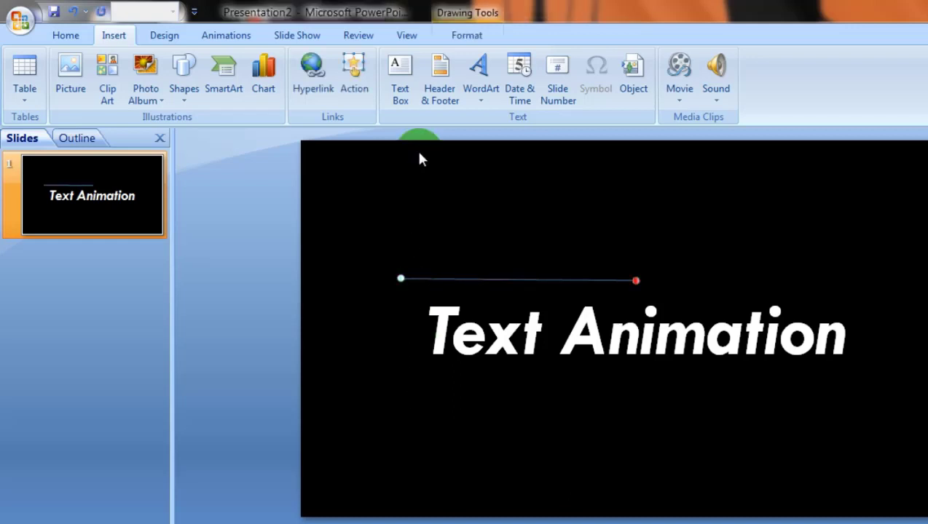
Step: Give the line a green outline from the standard colour palette
{"action": "left_click", "coordinate": [466, 40]}
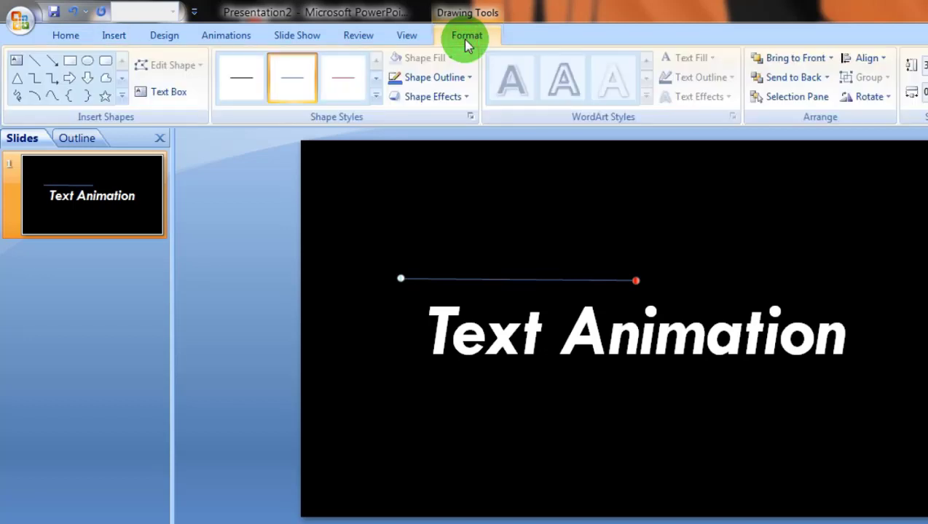
{"action": "left_click", "coordinate": [453, 82]}
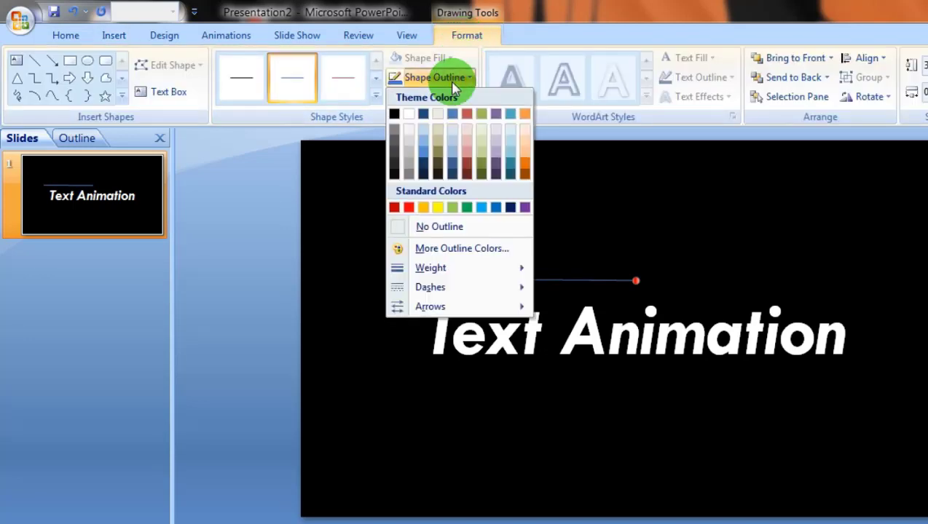
{"action": "left_click", "coordinate": [458, 250]}
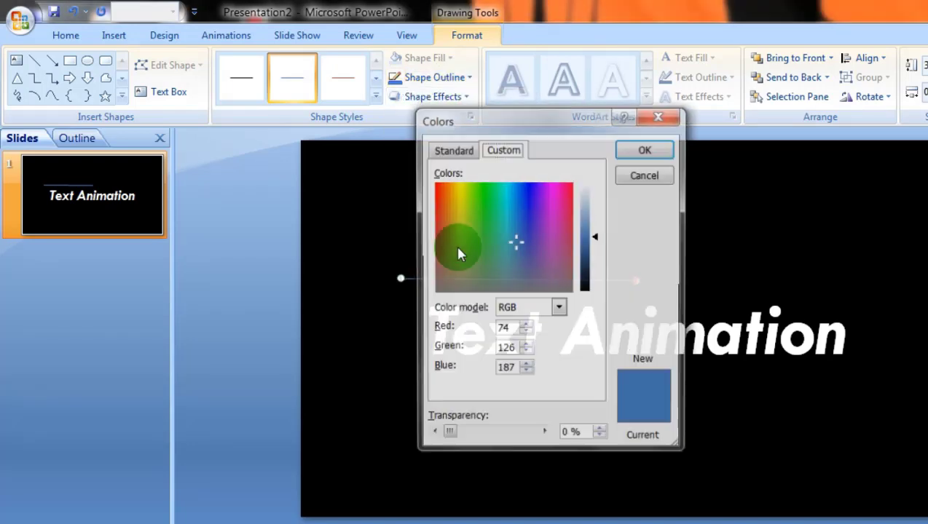
{"action": "left_click", "coordinate": [462, 160]}
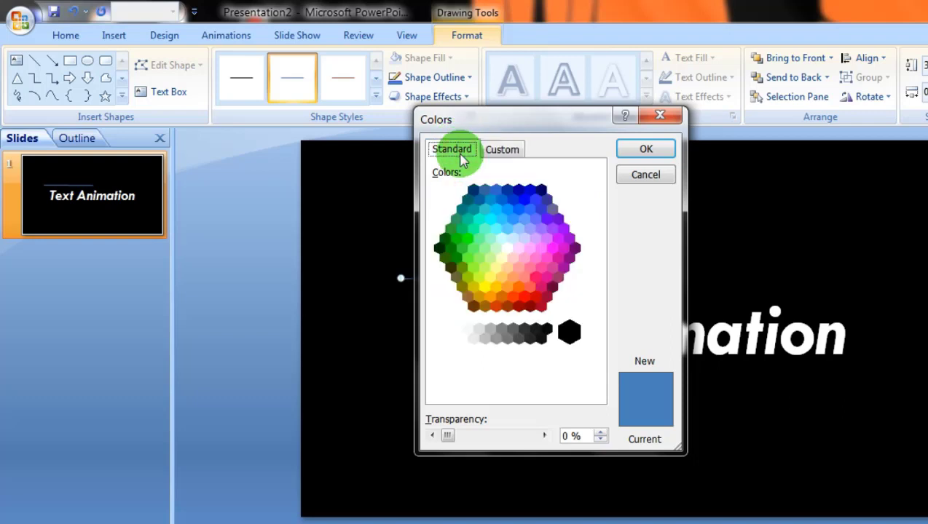
{"action": "left_click", "coordinate": [473, 229]}
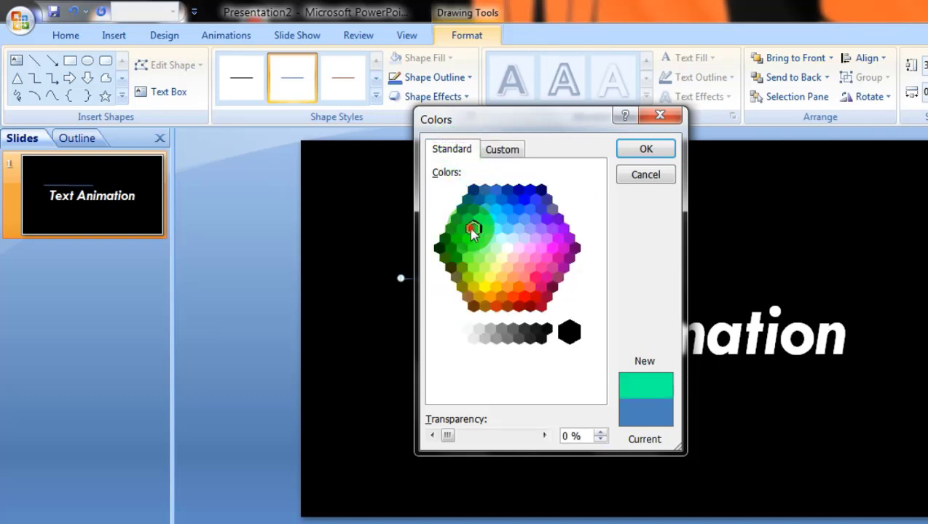
{"action": "left_click", "coordinate": [634, 149]}
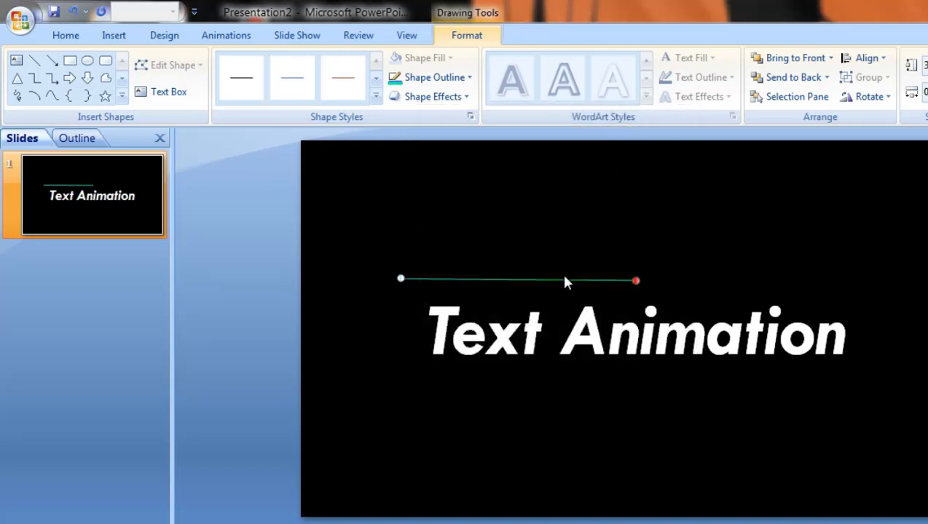
Step: Set the green line's width to 5 pt with Round cap type
{"action": "left_click", "coordinate": [471, 119]}
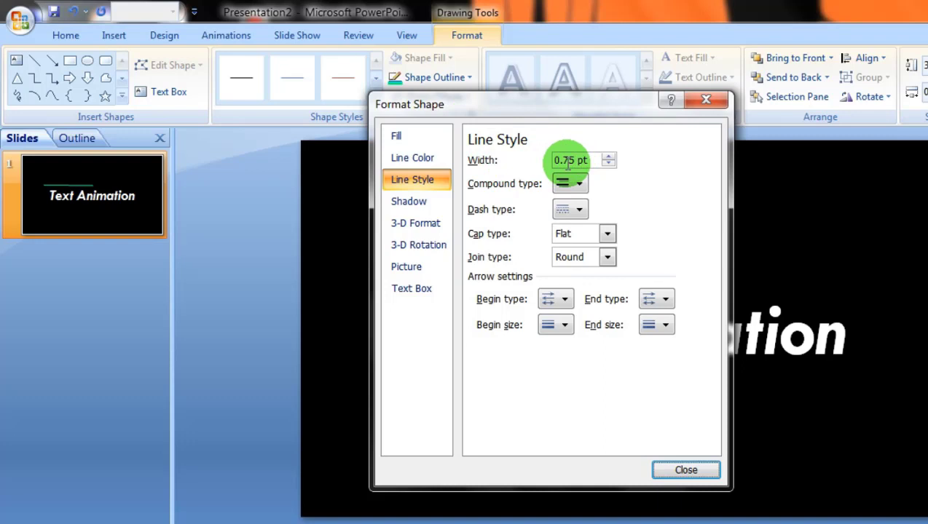
{"action": "double_click", "coordinate": [564, 159]}
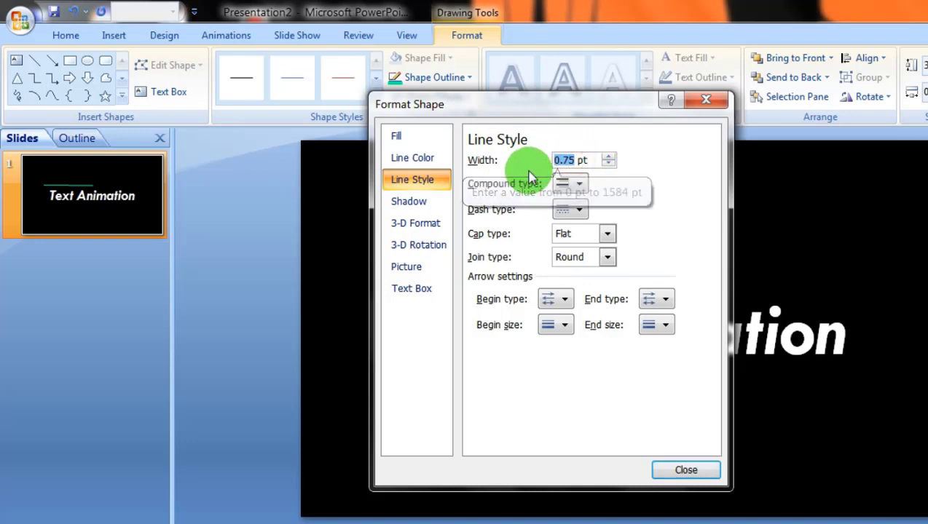
{"action": "type", "text": "5"}
{"action": "left_click", "coordinate": [583, 234]}
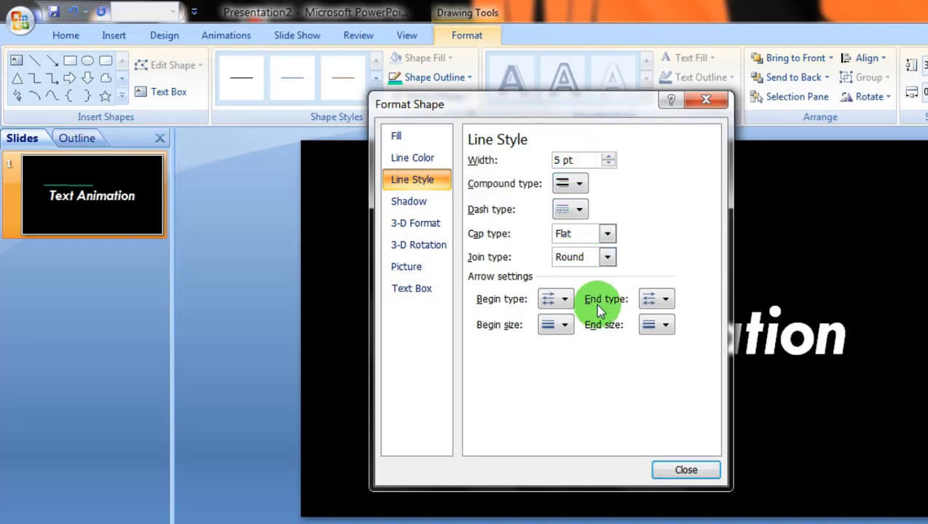
{"action": "left_click", "coordinate": [472, 246]}
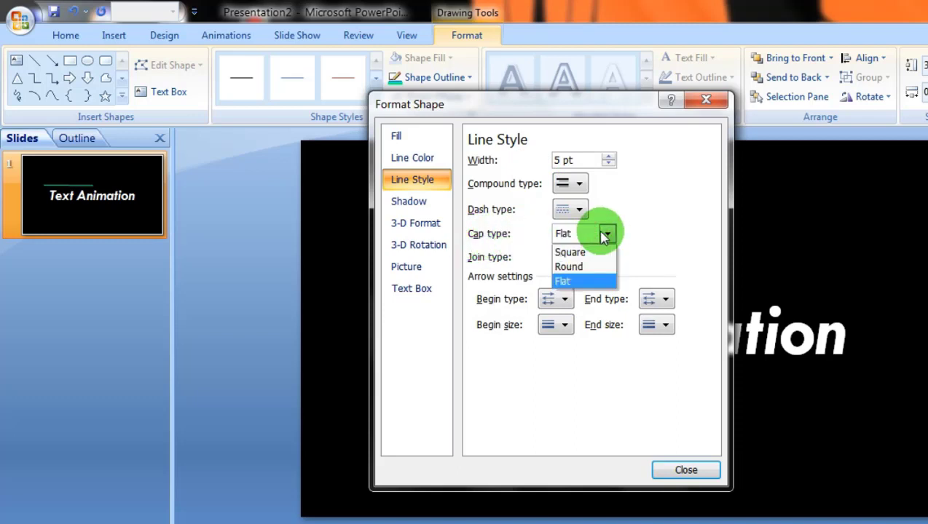
{"action": "left_click", "coordinate": [583, 267]}
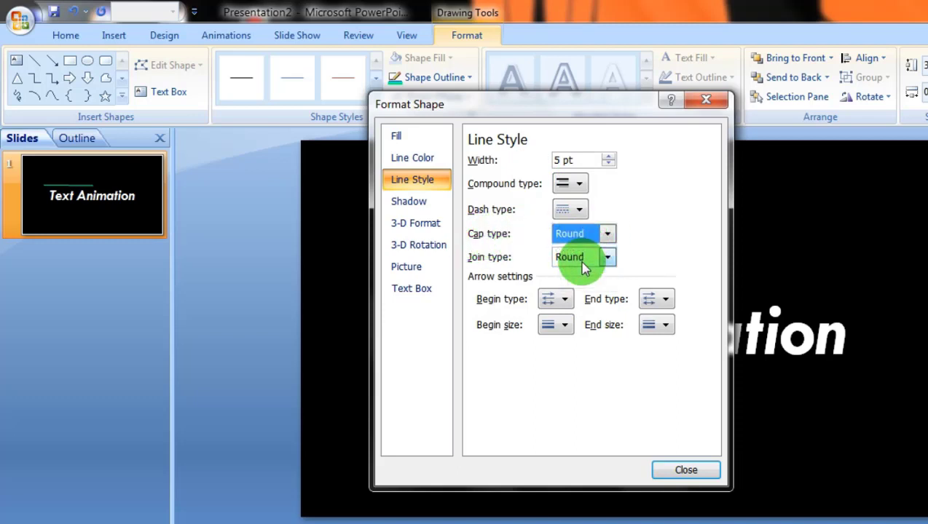
{"action": "left_click", "coordinate": [684, 472]}
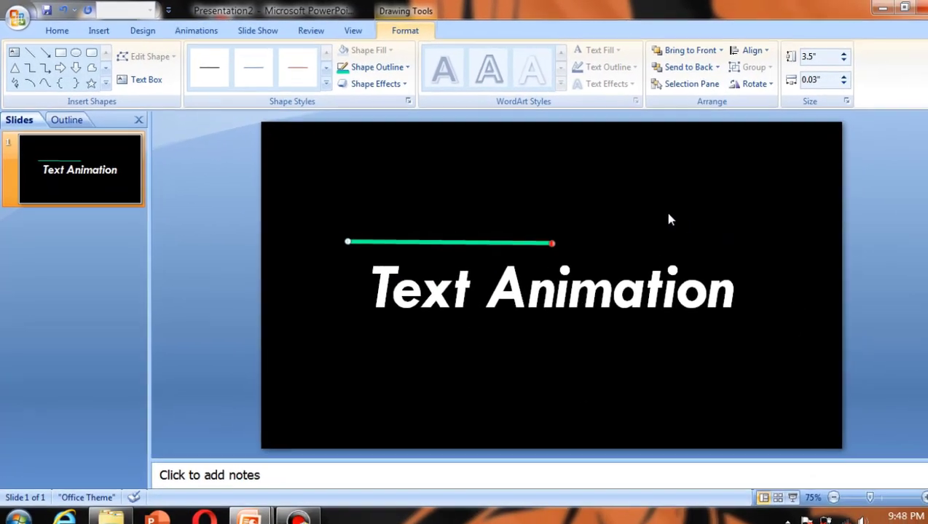
{"action": "left_click", "coordinate": [804, 64]}
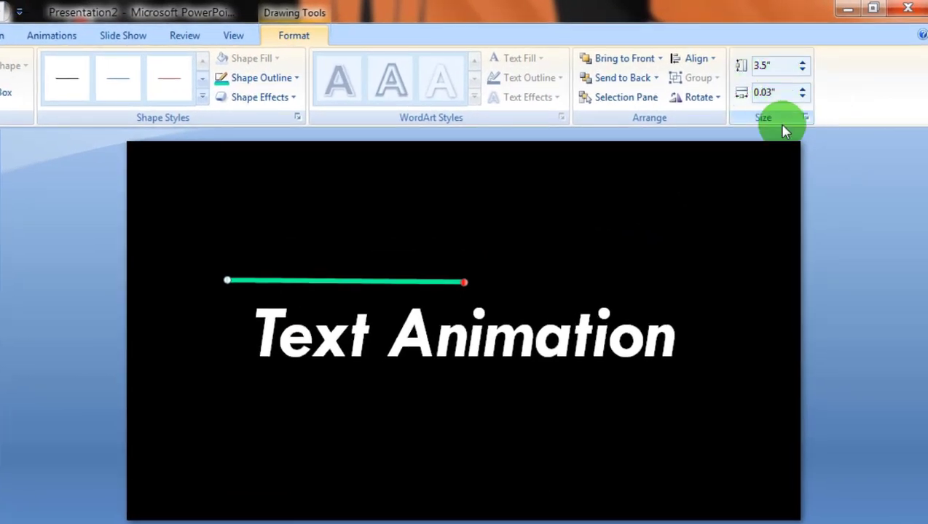
Step: Set the line height to 0" and duplicate it below the title
{"action": "left_click", "coordinate": [801, 97]}
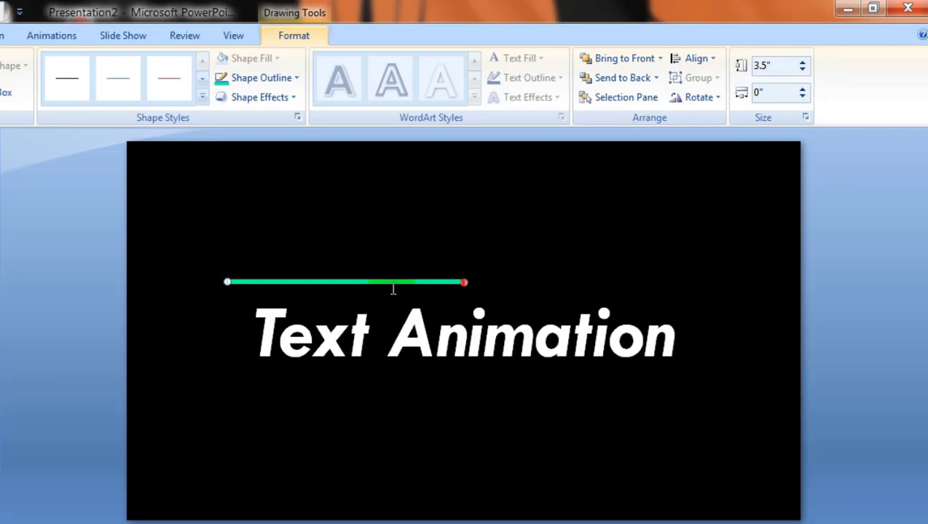
{"action": "key", "text": "ctrl+d"}
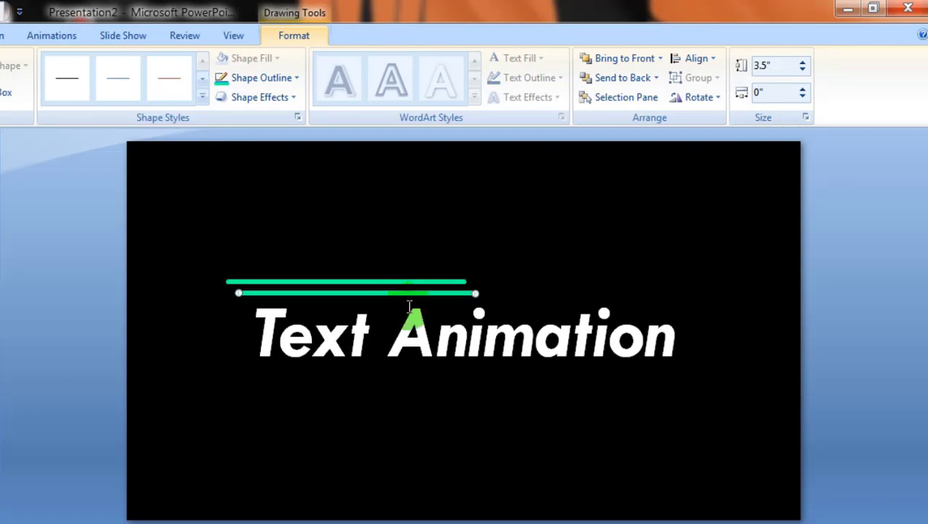
{"action": "mouse_move", "coordinate": [410, 294]}
{"action": "left_mouse_down"}
{"action": "mouse_move", "coordinate": [396, 382]}
{"action": "mouse_move", "coordinate": [382, 379]}
{"action": "left_mouse_up"}
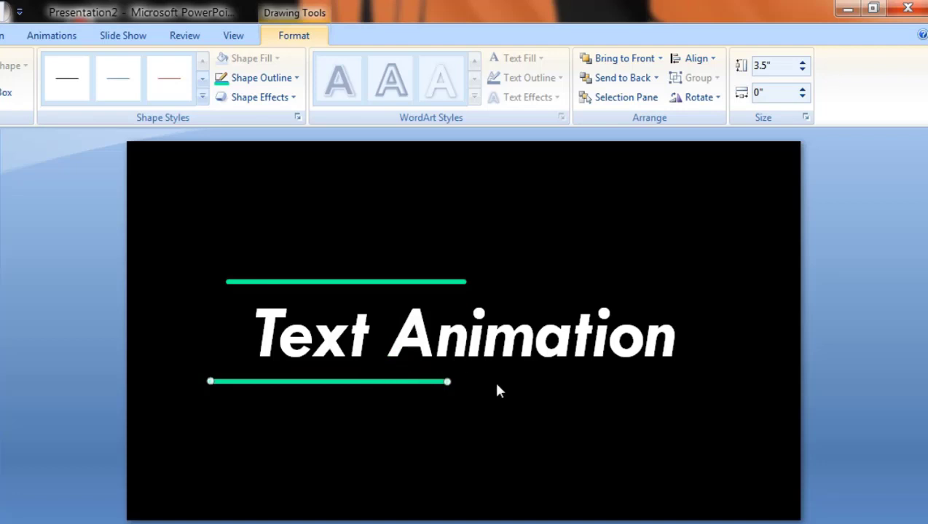
{"action": "left_click", "coordinate": [499, 391]}
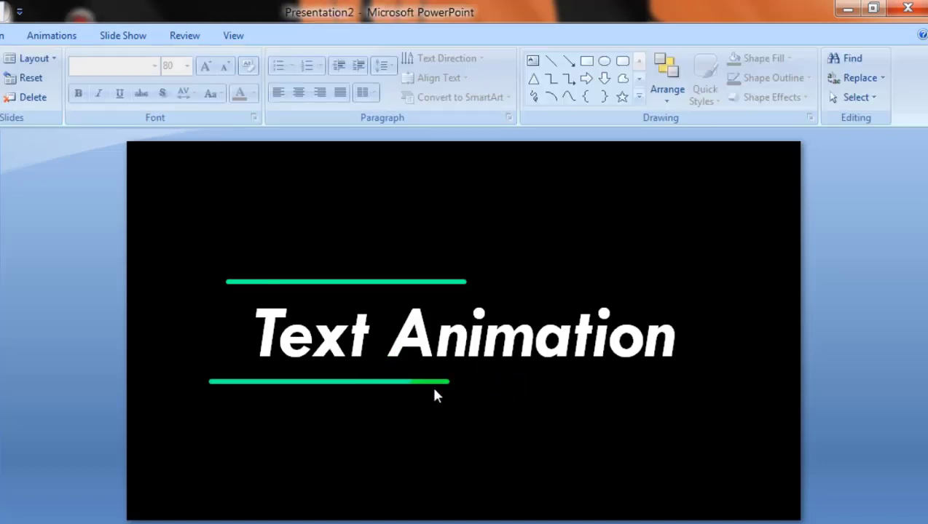
{"action": "left_click", "coordinate": [552, 62]}
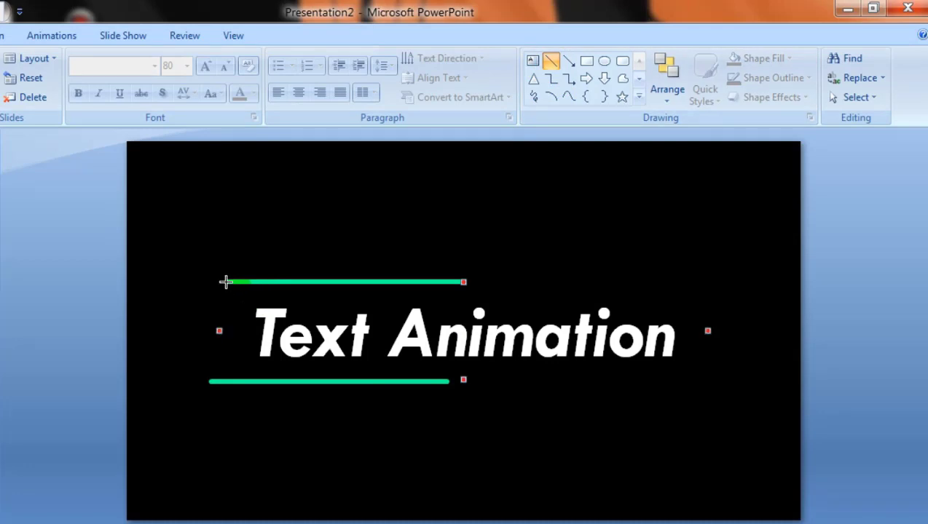
Step: Draw a slanted line between the left ends, 5 pt wide with round caps
{"action": "left_click_drag", "start_coordinate": [225, 282], "coordinate": [210, 381]}
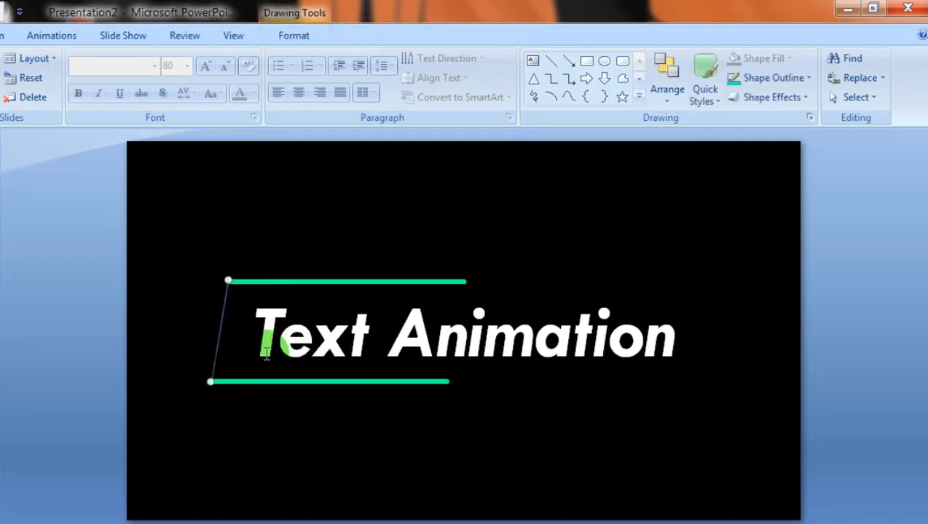
{"action": "left_click", "coordinate": [809, 118]}
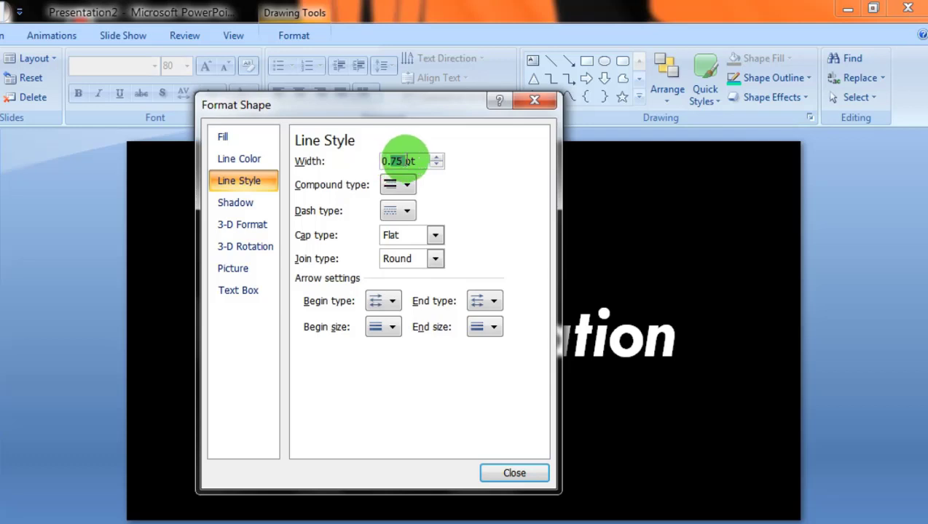
{"action": "left_click_drag", "start_coordinate": [405, 162], "coordinate": [369, 171]}
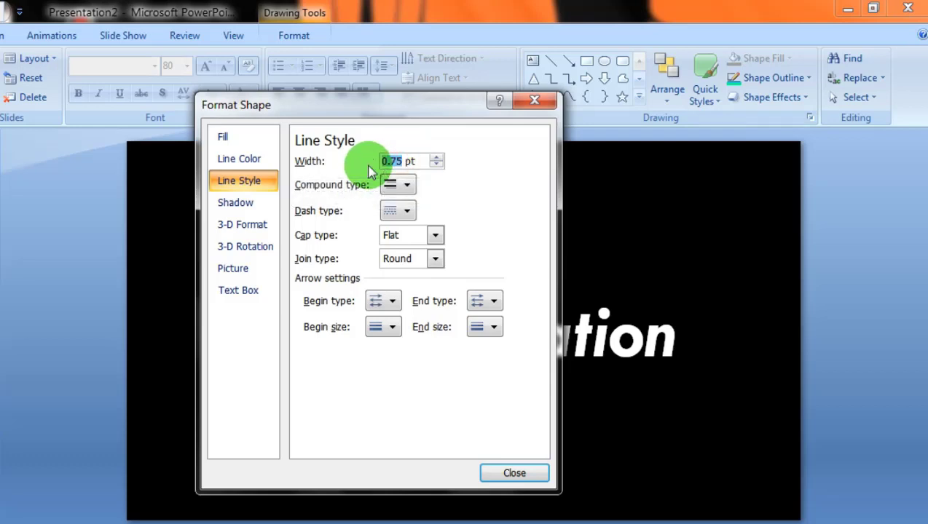
{"action": "type", "text": "5"}
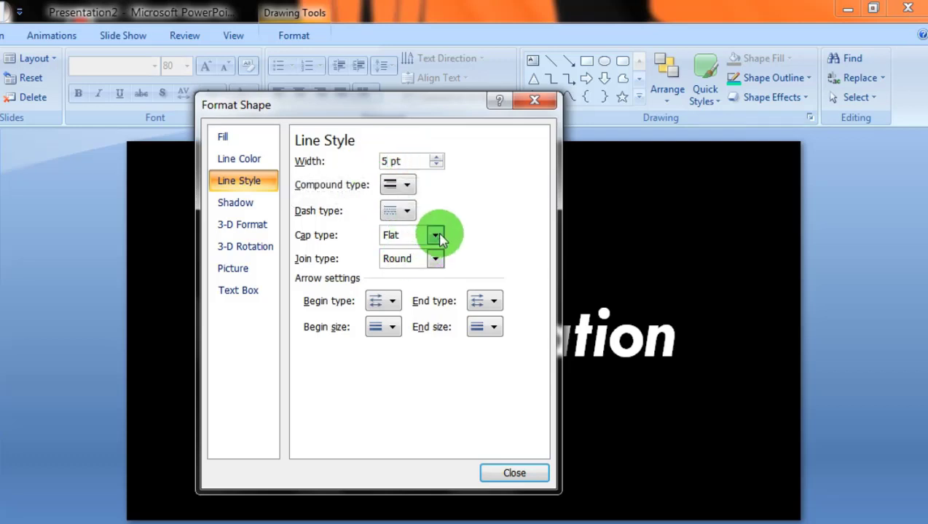
{"action": "left_click", "coordinate": [435, 236]}
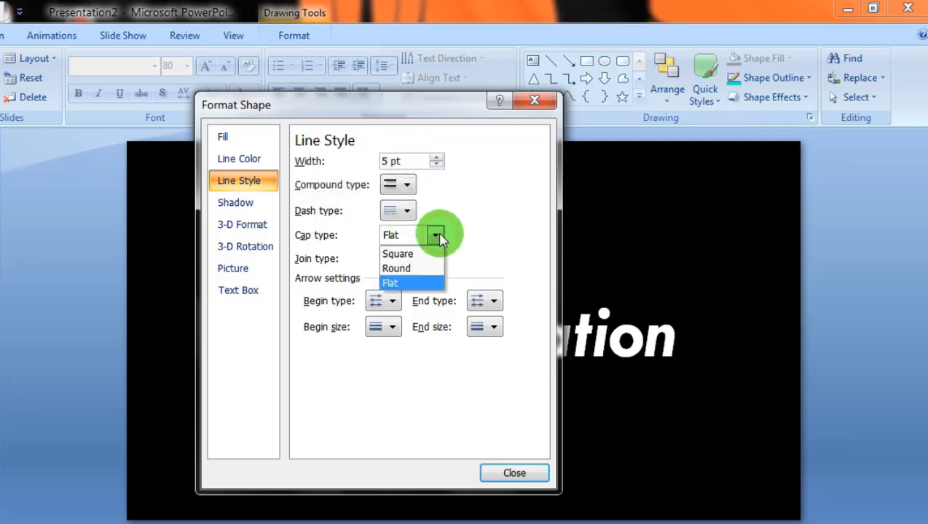
{"action": "left_click", "coordinate": [408, 270]}
{"action": "left_click", "coordinate": [510, 477]}
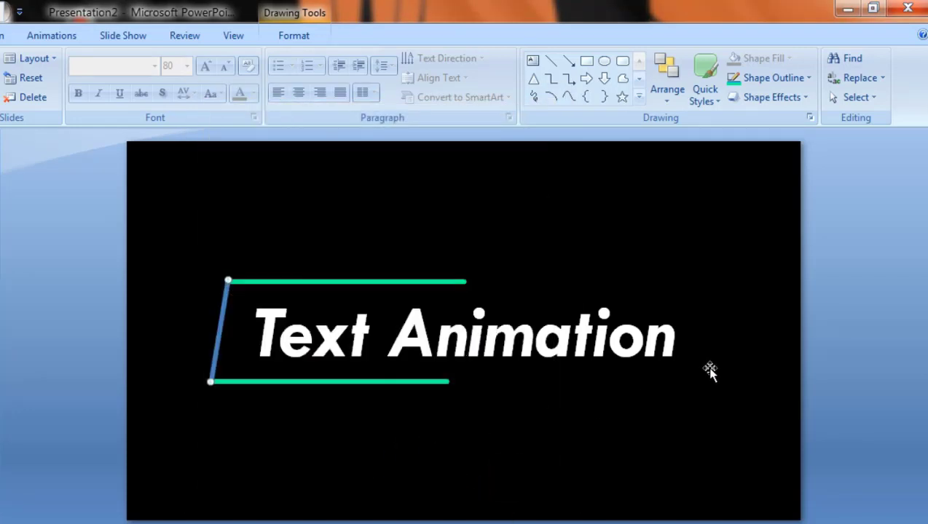
Step: Colour the slanted line with the recent green outline
{"action": "left_click", "coordinate": [783, 77]}
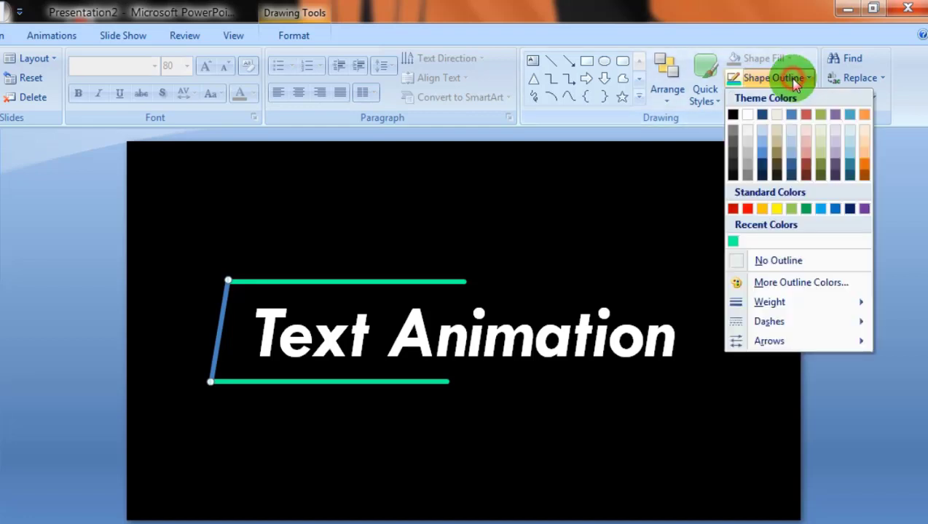
{"action": "left_click", "coordinate": [732, 241]}
{"action": "left_click", "coordinate": [485, 445]}
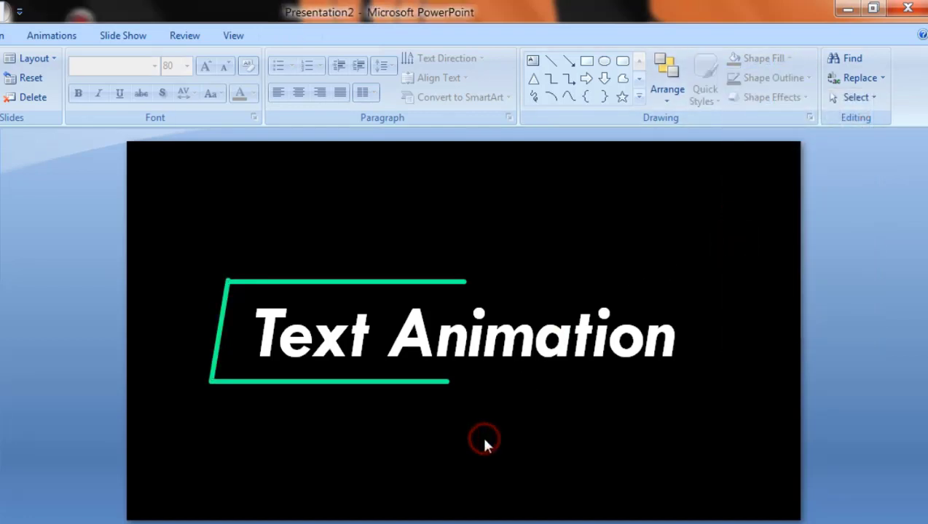
{"action": "left_click", "coordinate": [334, 282]}
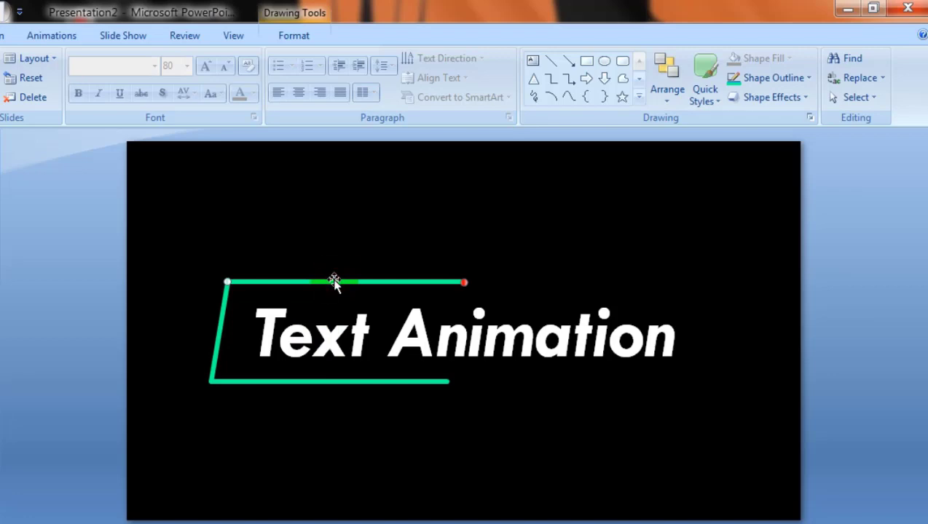
Step: Zoom in, snap the bottom line's left end onto the slanted line's corner, then zoom back to 75%
{"action": "left_click", "coordinate": [339, 264]}
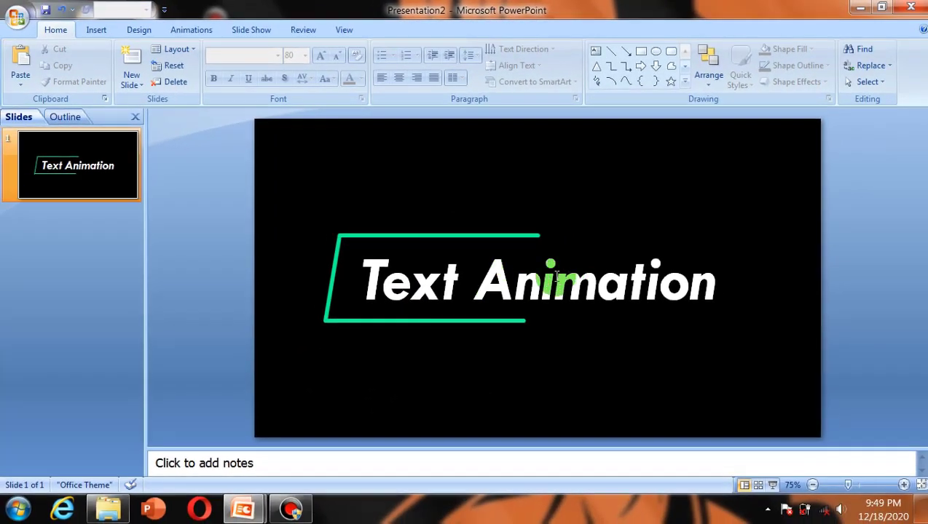
{"action": "scroll", "coordinate": [364, 317], "scroll_direction": "up", "scroll_amount": 2}
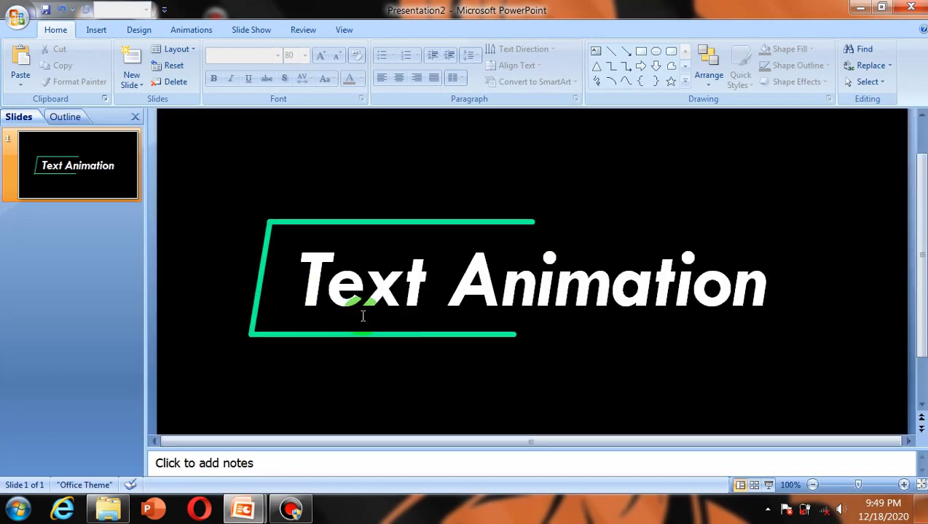
{"action": "scroll", "coordinate": [225, 280], "scroll_direction": "up", "scroll_amount": 4}
{"action": "left_click_drag", "start_coordinate": [539, 441], "coordinate": [464, 442]}
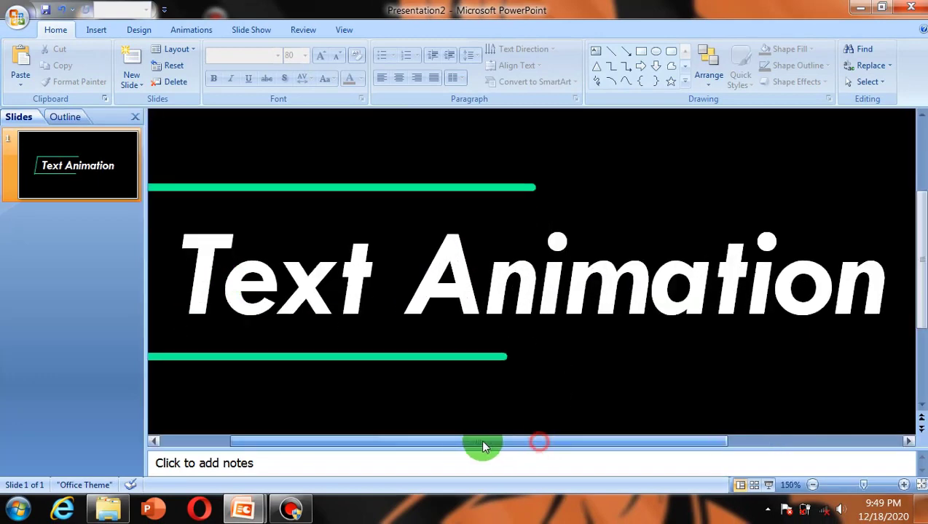
{"action": "left_click", "coordinate": [382, 357]}
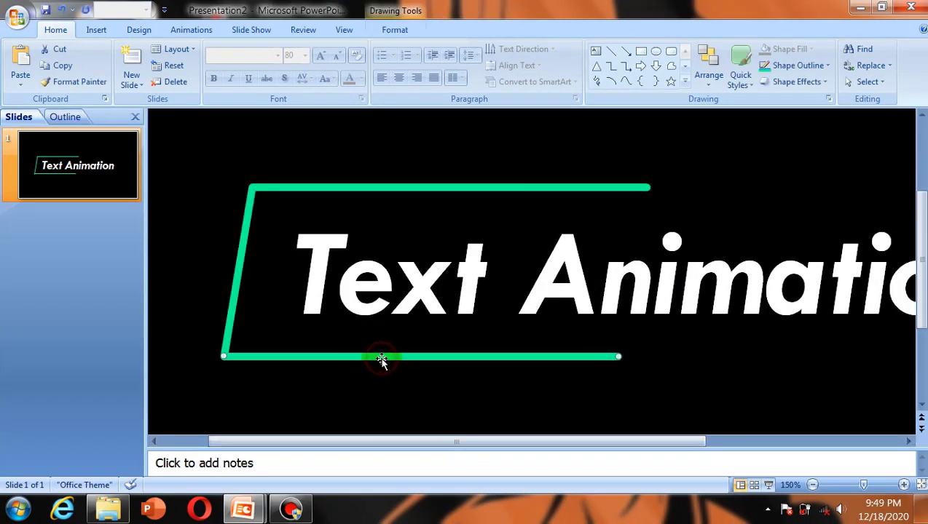
{"action": "scroll", "coordinate": [384, 360], "scroll_direction": "down", "scroll_amount": 2}
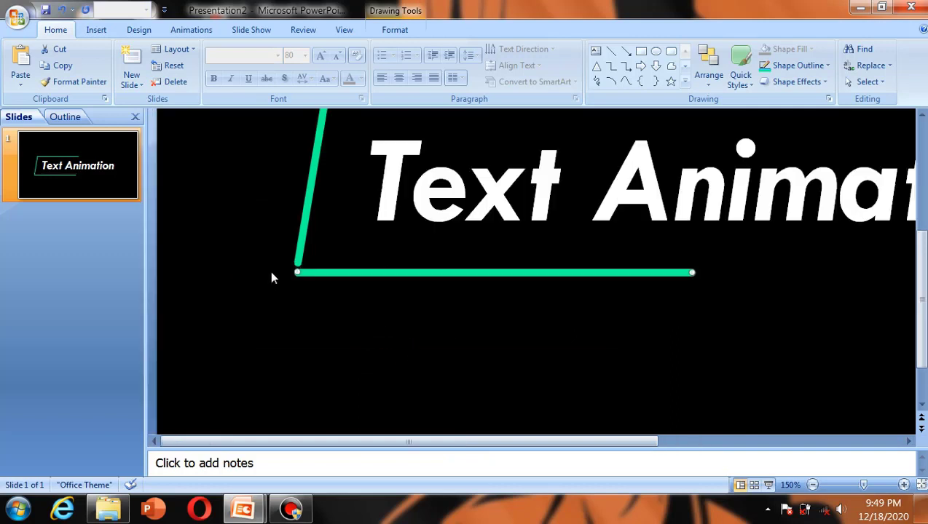
{"action": "left_click_drag", "start_coordinate": [296, 271], "coordinate": [295, 272]}
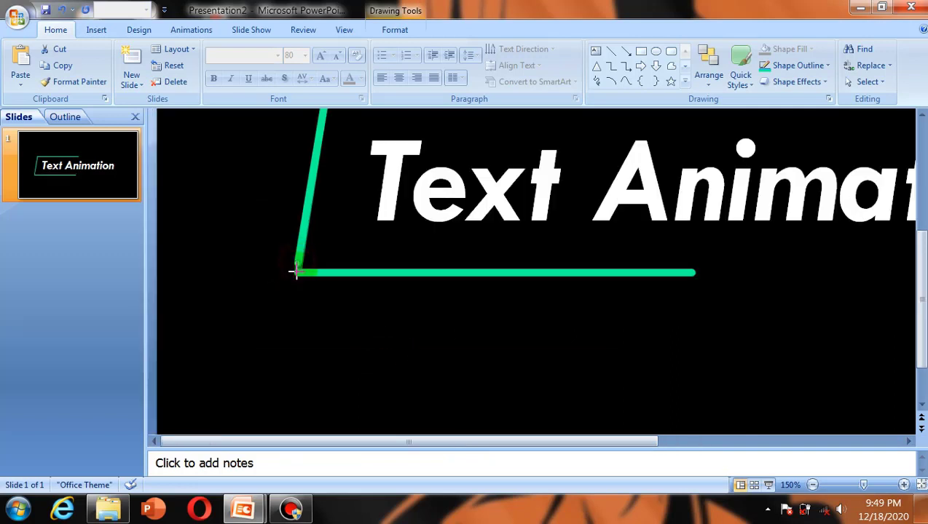
{"action": "left_click", "coordinate": [315, 312]}
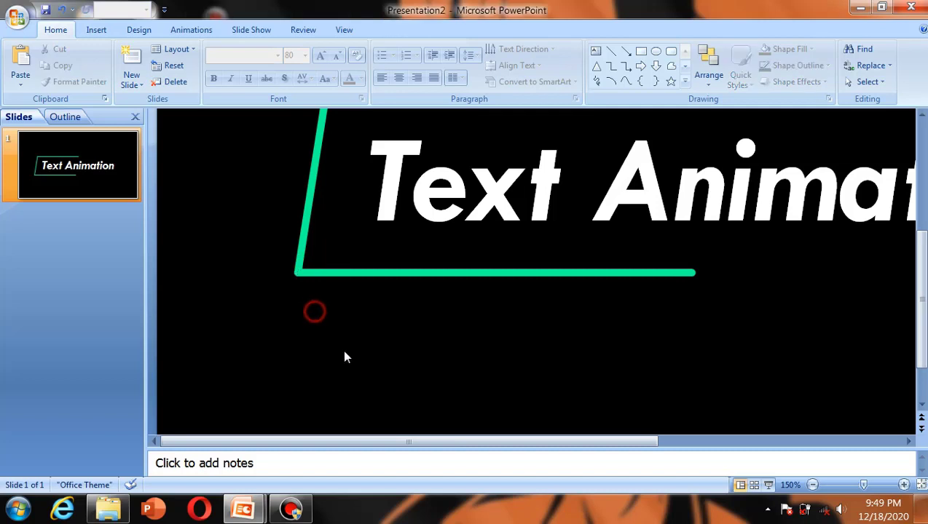
{"action": "scroll", "coordinate": [425, 364], "scroll_direction": "down", "scroll_amount": 3}
{"action": "scroll", "coordinate": [572, 365], "scroll_direction": "down", "scroll_amount": 4}
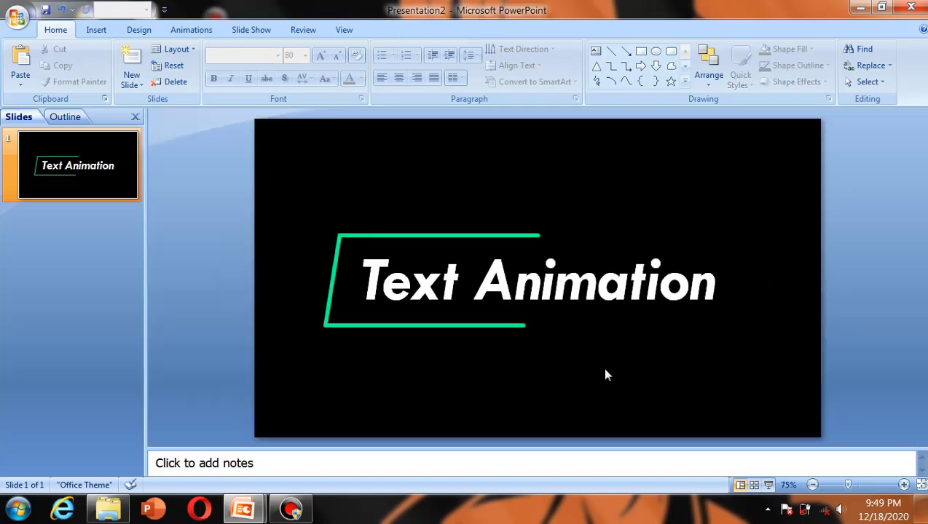
{"action": "scroll", "coordinate": [602, 376], "scroll_direction": "up", "scroll_amount": 2}
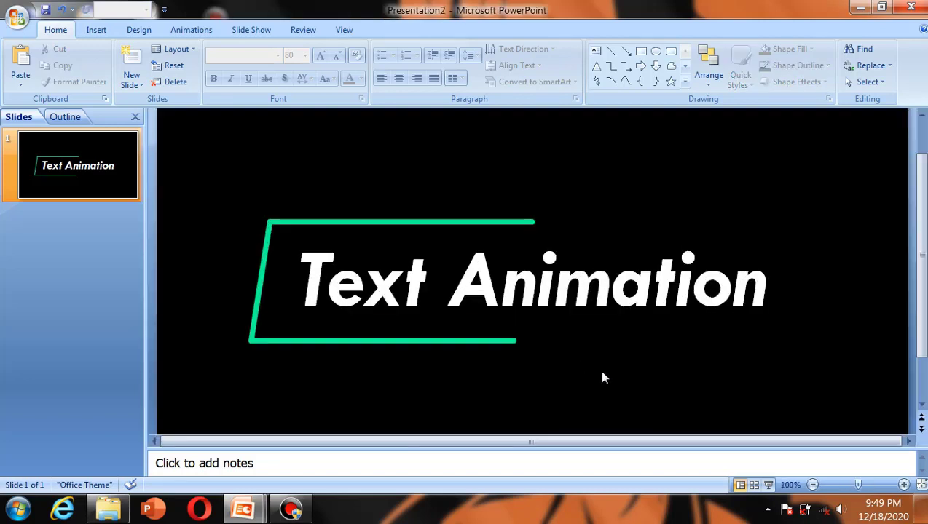
{"action": "scroll", "coordinate": [601, 373], "scroll_direction": "down", "scroll_amount": 2}
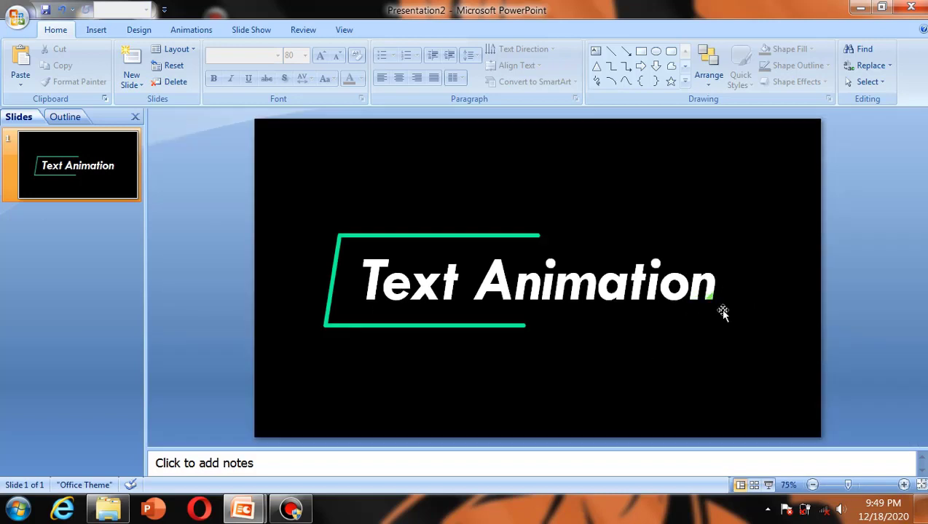
Step: Lengthen the top green line to 4.5" wide with the Size spinner
{"action": "left_click", "coordinate": [446, 235]}
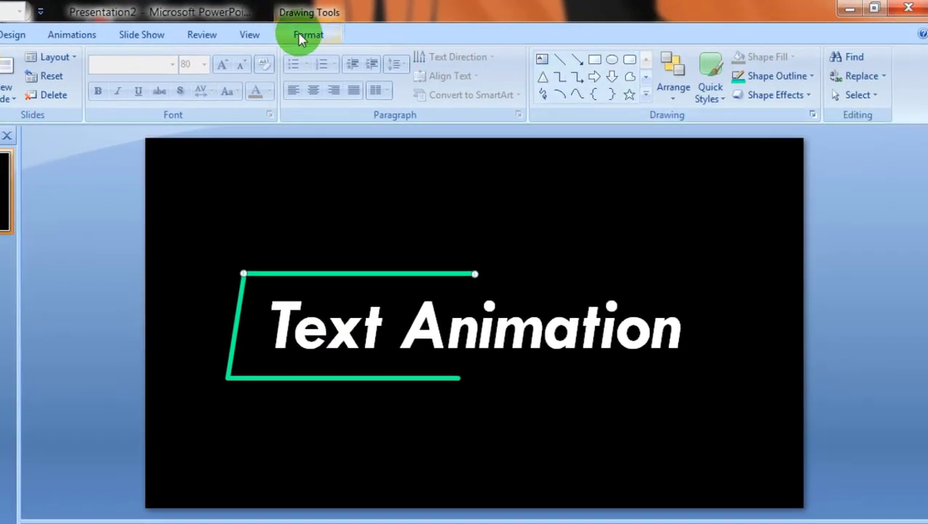
{"action": "left_click", "coordinate": [301, 39]}
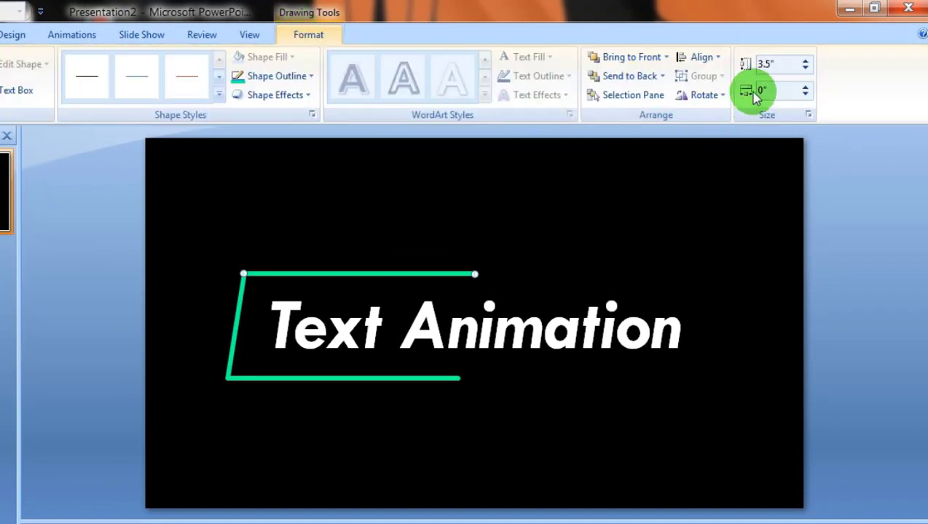
{"action": "left_click", "coordinate": [806, 64]}
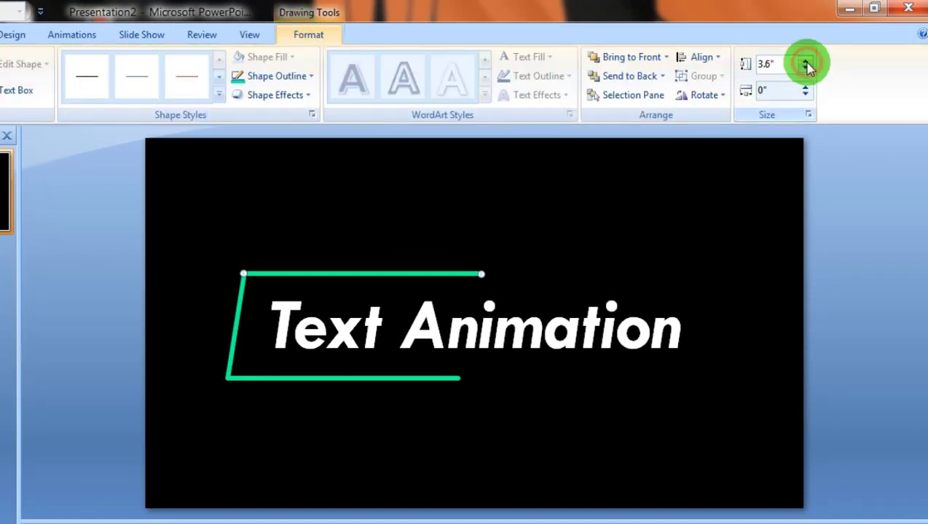
{"action": "left_click", "coordinate": [805, 64]}
{"action": "left_click", "coordinate": [806, 64]}
{"action": "left_click", "coordinate": [806, 64]}
{"action": "left_click", "coordinate": [806, 63]}
{"action": "left_click", "coordinate": [805, 64]}
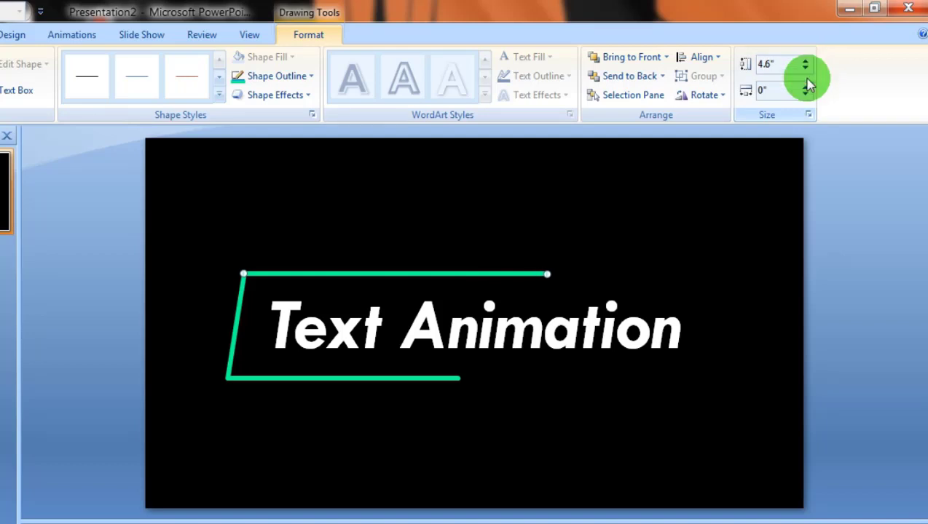
{"action": "left_click", "coordinate": [806, 71]}
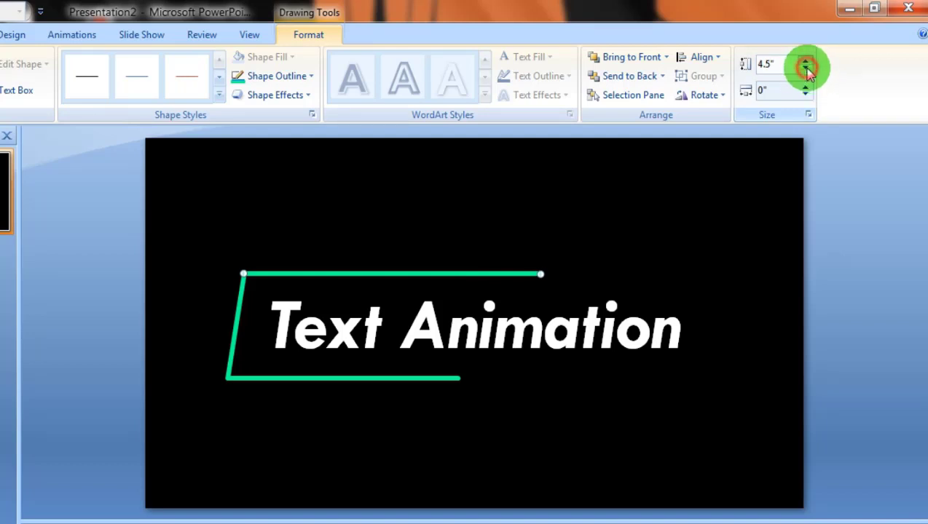
Step: Shorten the bottom green line to about 2.5" wide
{"action": "left_click", "coordinate": [425, 380]}
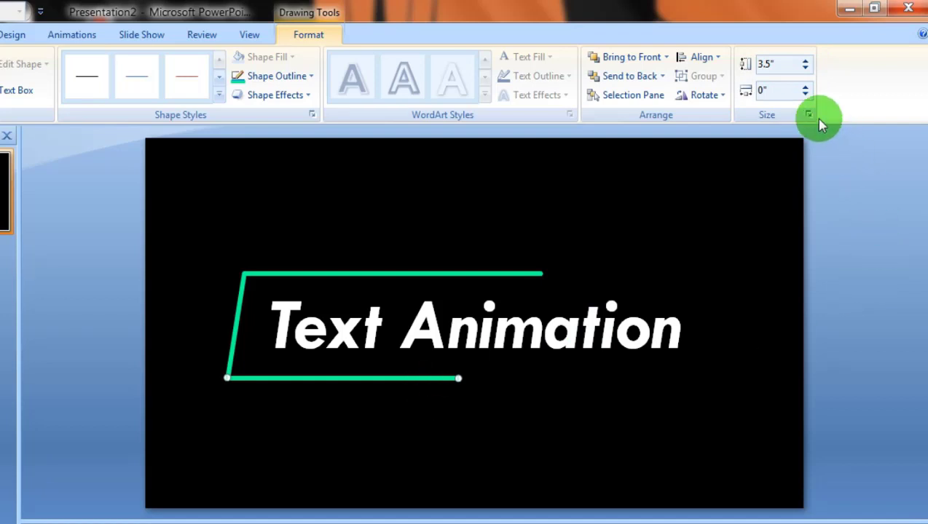
{"action": "left_click", "coordinate": [806, 71]}
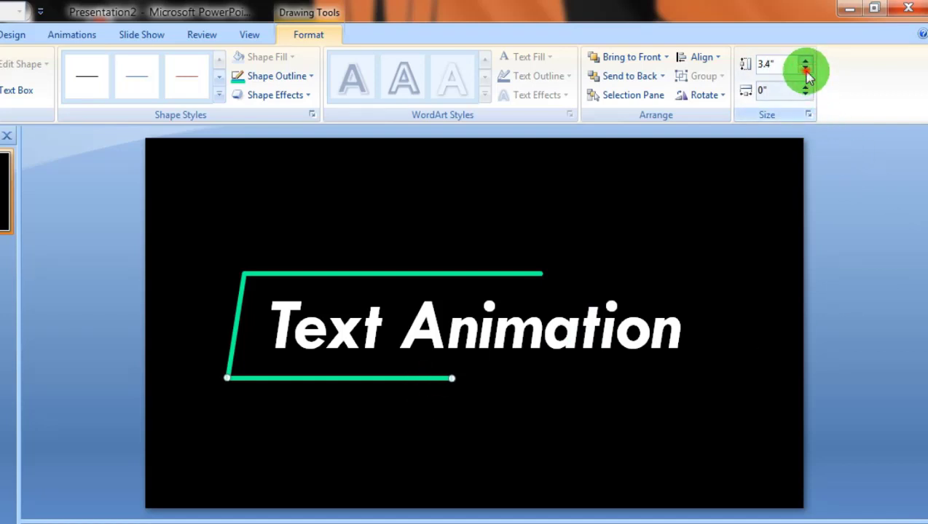
{"action": "left_click", "coordinate": [805, 70]}
{"action": "left_click", "coordinate": [806, 71]}
{"action": "left_click", "coordinate": [805, 71]}
{"action": "left_click", "coordinate": [806, 70]}
{"action": "left_click", "coordinate": [805, 71]}
{"action": "left_click", "coordinate": [805, 71]}
{"action": "left_click", "coordinate": [806, 70]}
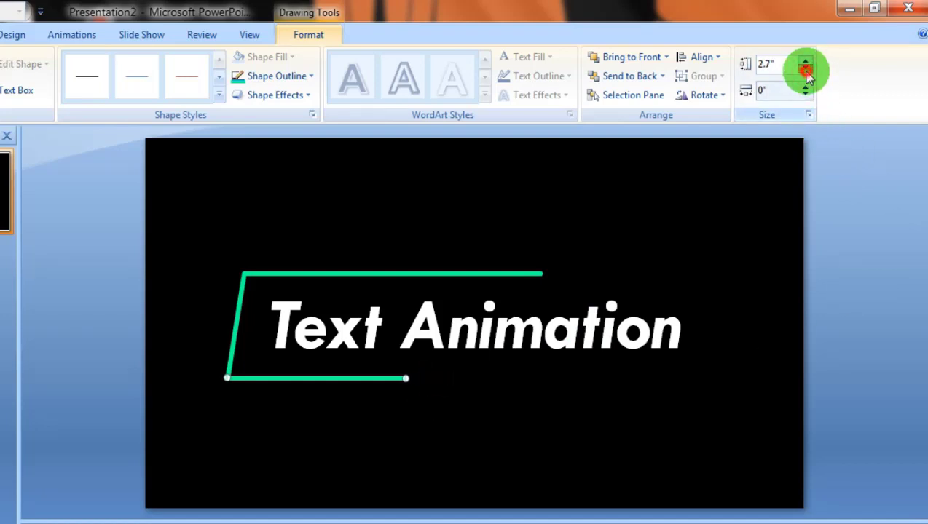
{"action": "left_click", "coordinate": [806, 71]}
{"action": "left_click", "coordinate": [806, 70]}
{"action": "left_click", "coordinate": [852, 206]}
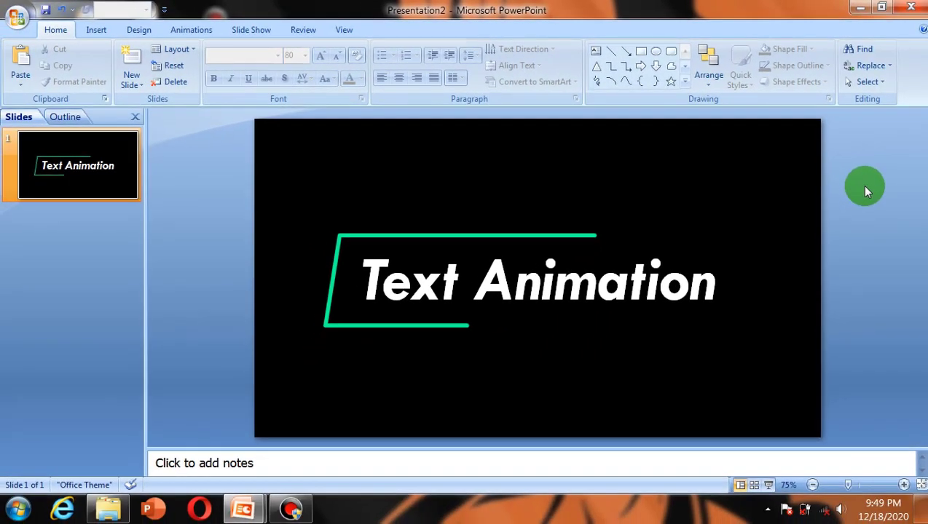
Step: Duplicate the Text Animation box, move the copy below it, and type 'PowerPoint 2007'
{"action": "left_click", "coordinate": [721, 293]}
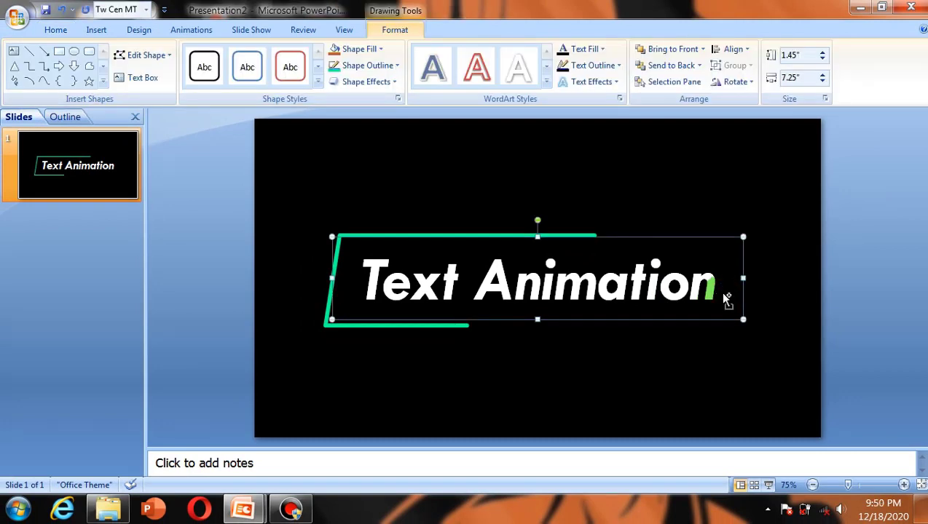
{"action": "key", "text": "ctrl+d"}
{"action": "mouse_move", "coordinate": [717, 329]}
{"action": "left_mouse_down"}
{"action": "mouse_move", "coordinate": [729, 383]}
{"action": "mouse_move", "coordinate": [419, 361]}
{"action": "left_mouse_up"}
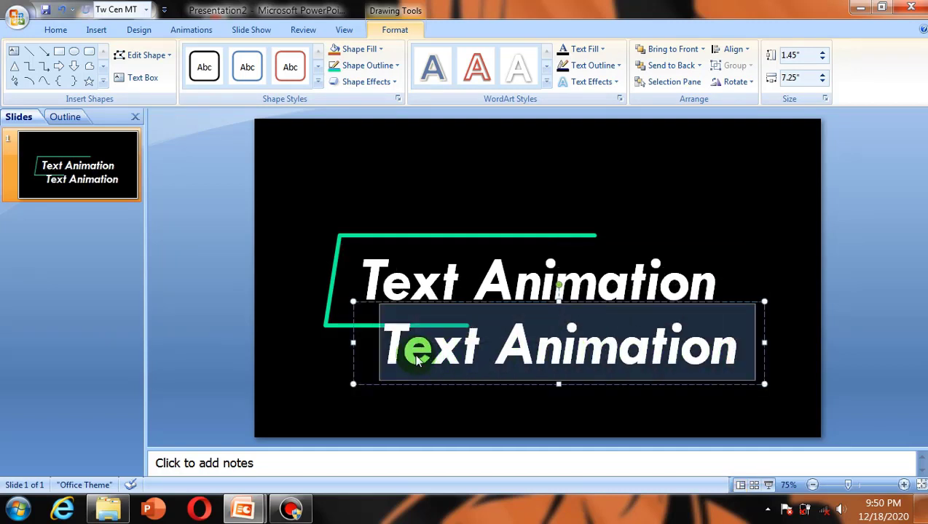
{"action": "type", "text": "Pow"}
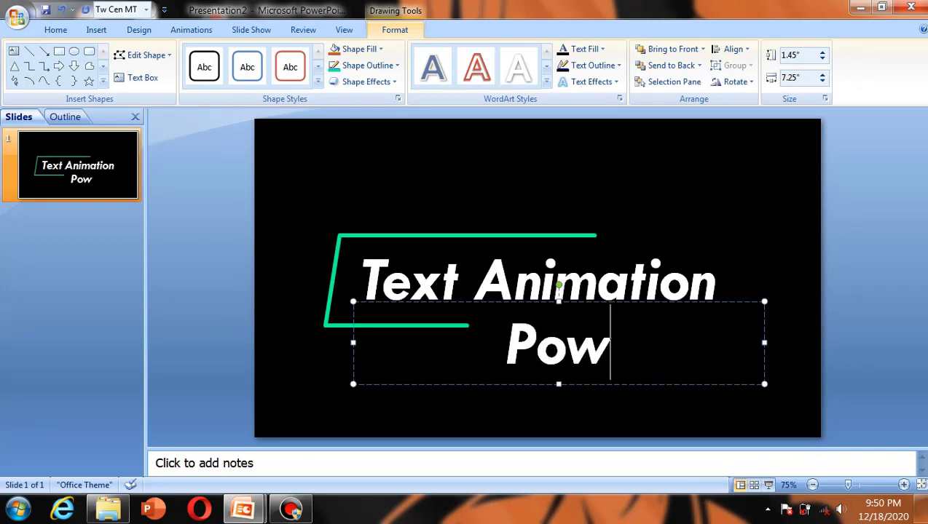
{"action": "type", "text": "erPo"}
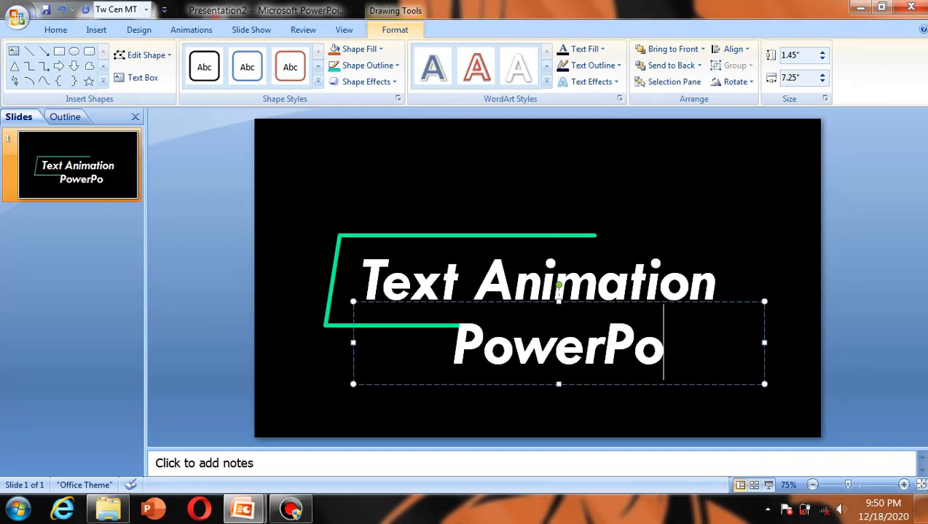
{"action": "type", "text": "int 2"}
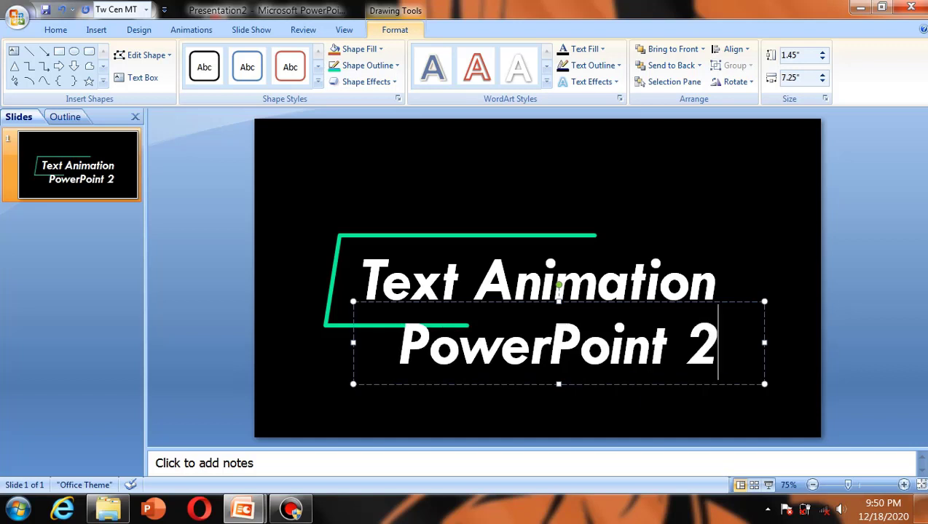
{"action": "type", "text": "007"}
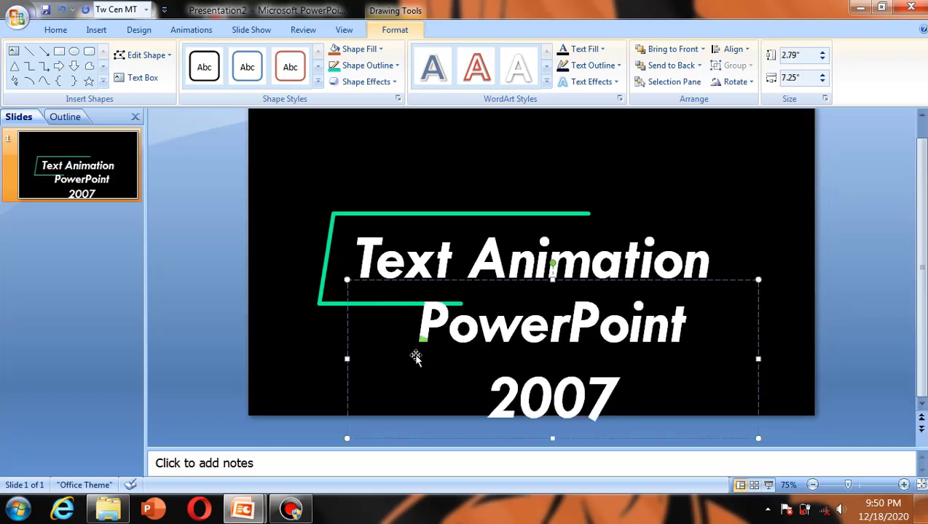
Step: Shrink the PowerPoint 2007 subtitle text down to size 28
{"action": "left_click_drag", "start_coordinate": [618, 411], "coordinate": [421, 320]}
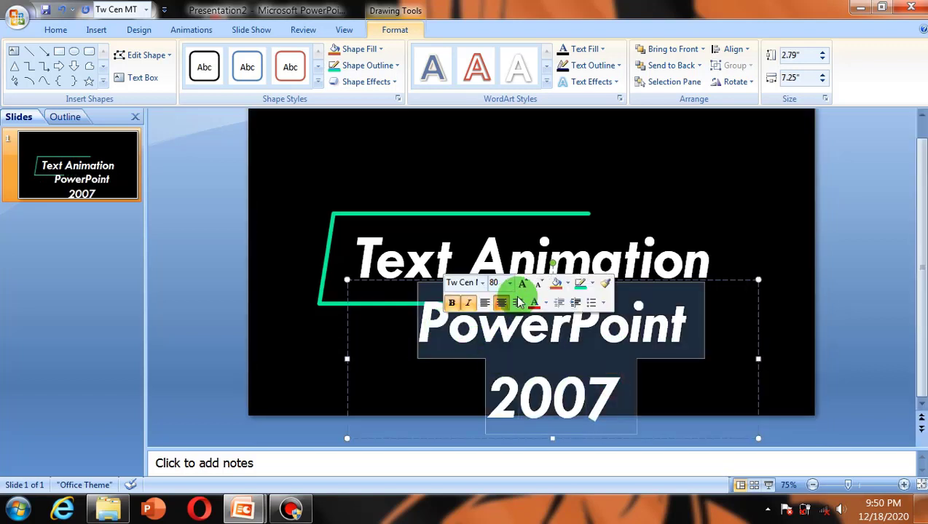
{"action": "left_click", "coordinate": [539, 286]}
{"action": "left_click", "coordinate": [539, 286]}
{"action": "left_click", "coordinate": [539, 286]}
{"action": "left_click", "coordinate": [539, 286]}
{"action": "left_click", "coordinate": [539, 286]}
{"action": "left_click", "coordinate": [539, 287]}
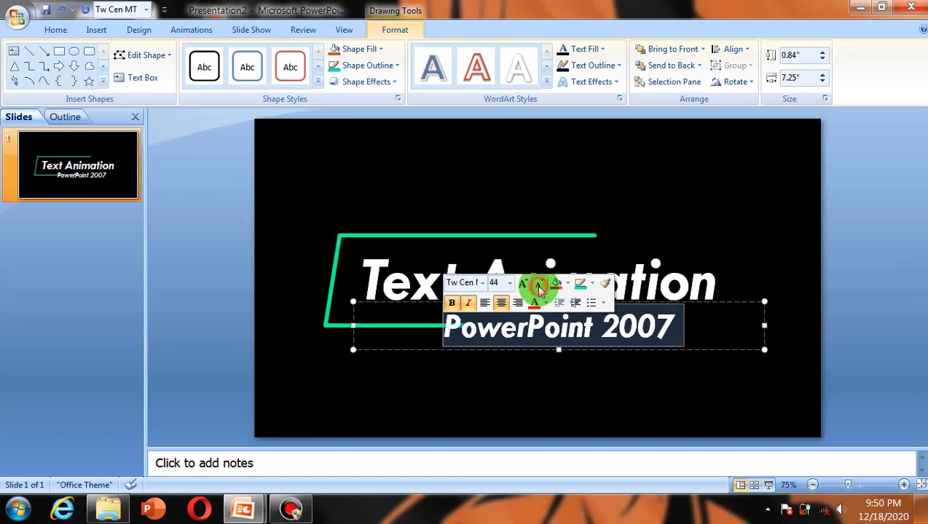
{"action": "left_click", "coordinate": [539, 286]}
{"action": "left_click", "coordinate": [539, 286]}
{"action": "left_click", "coordinate": [539, 286]}
{"action": "left_click", "coordinate": [539, 286]}
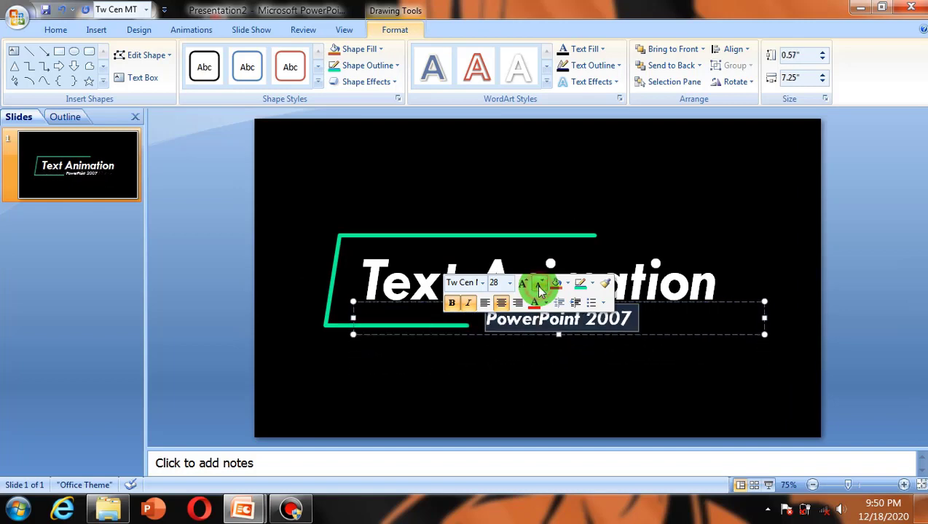
{"action": "left_click", "coordinate": [602, 386]}
Step: Narrow the subtitle box and place it just right of the bottom green line's end
{"action": "left_click", "coordinate": [633, 324]}
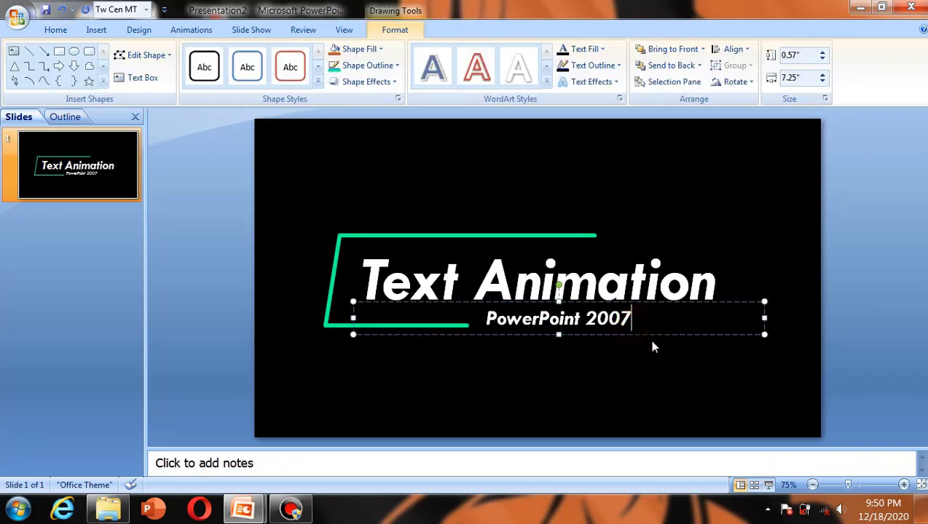
{"action": "mouse_move", "coordinate": [762, 318]}
{"action": "left_mouse_down"}
{"action": "mouse_move", "coordinate": [538, 324]}
{"action": "mouse_move", "coordinate": [620, 332]}
{"action": "mouse_move", "coordinate": [649, 319]}
{"action": "left_mouse_up"}
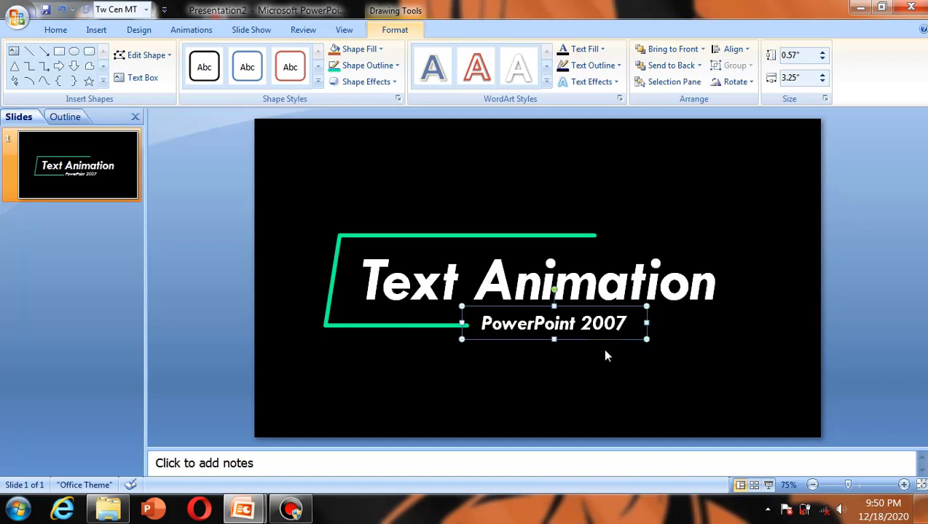
{"action": "key", "text": "Left"}
{"action": "key", "text": "Down"}
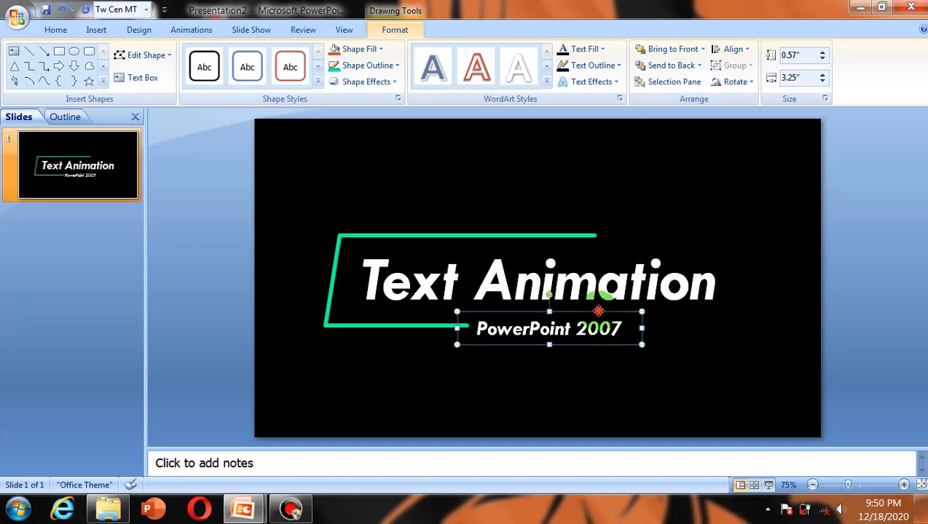
{"action": "left_click_drag", "start_coordinate": [597, 315], "coordinate": [477, 324]}
{"action": "left_click", "coordinate": [603, 372]}
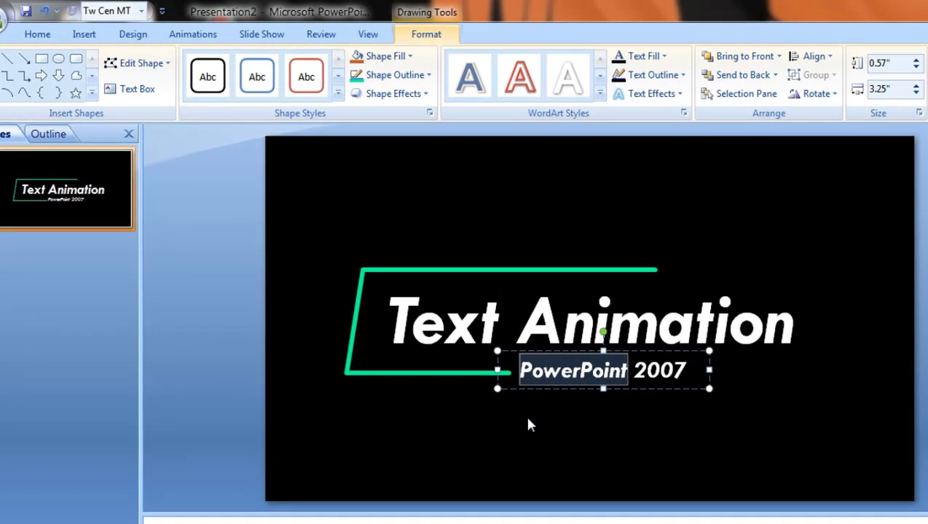
Step: Colour the word 'PowerPoint' in the subtitle with the recent green font colour
{"action": "left_click", "coordinate": [37, 34]}
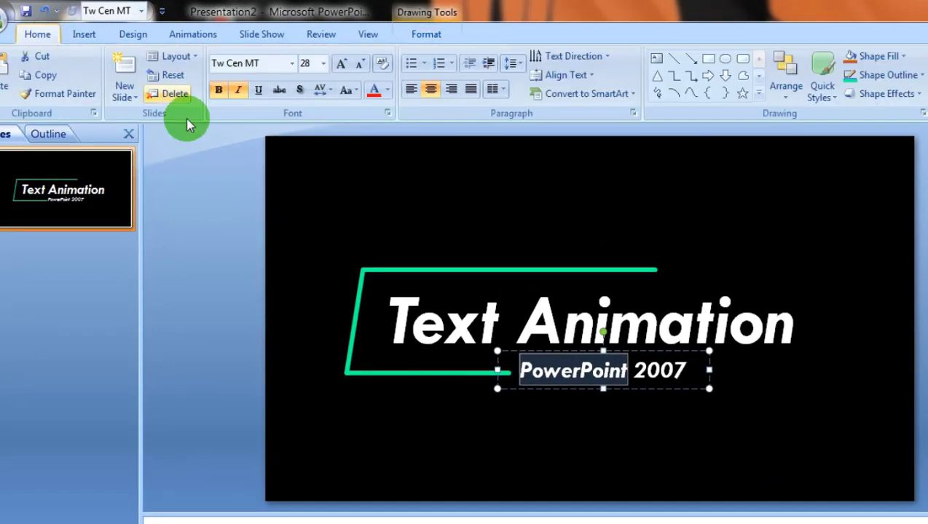
{"action": "left_click", "coordinate": [387, 91]}
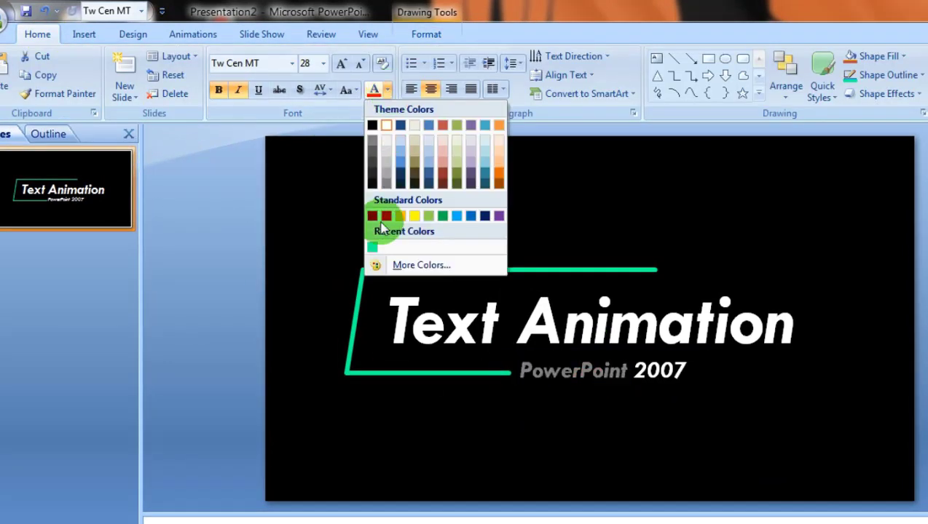
{"action": "left_click", "coordinate": [370, 249]}
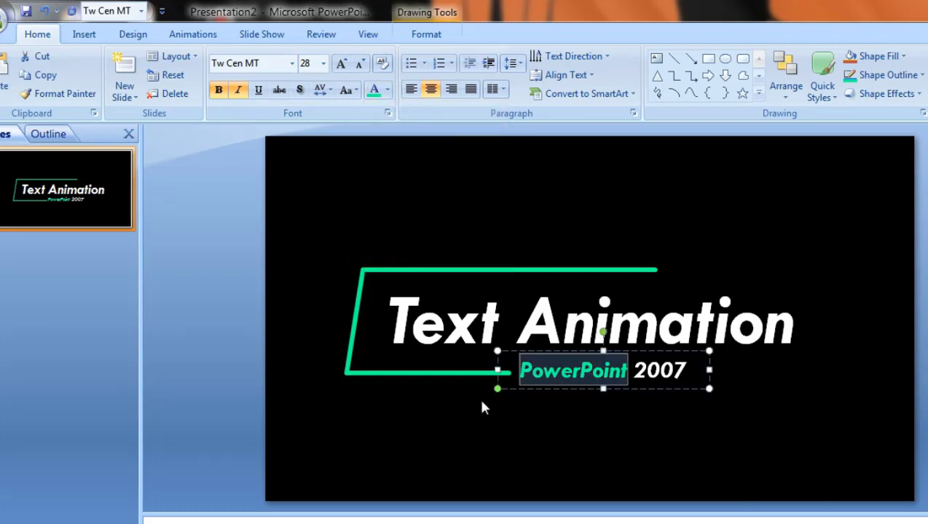
{"action": "left_click", "coordinate": [638, 446]}
Step: Colour the year '2007' standard red
{"action": "left_click_drag", "start_coordinate": [685, 372], "coordinate": [632, 372]}
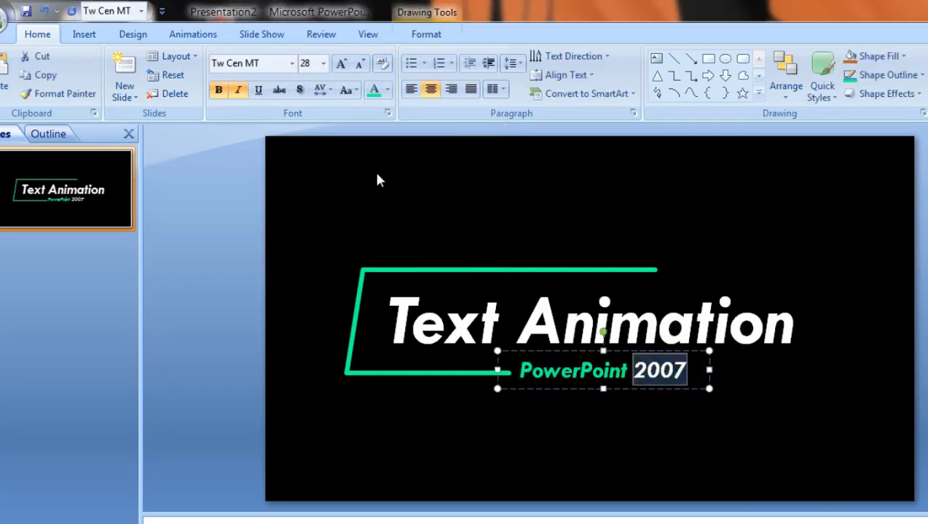
{"action": "left_click", "coordinate": [387, 90]}
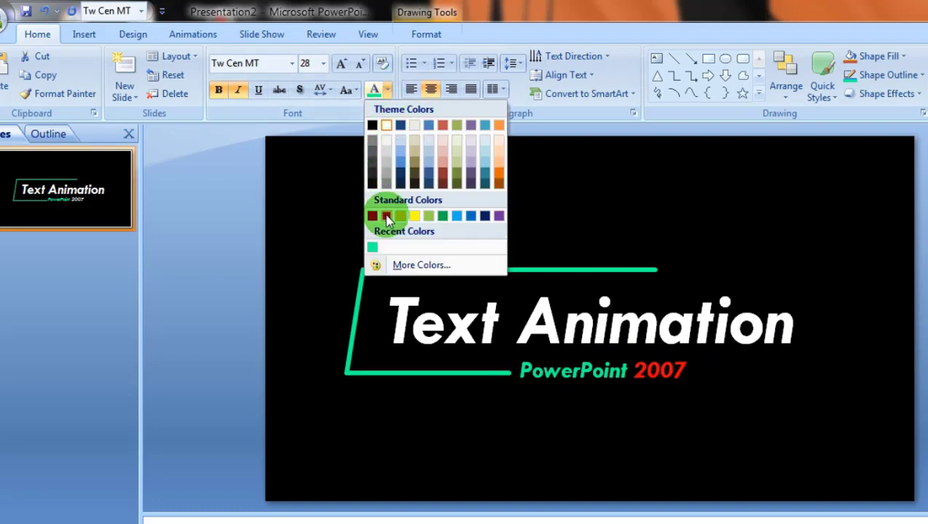
{"action": "left_click", "coordinate": [386, 217]}
{"action": "left_click", "coordinate": [411, 394]}
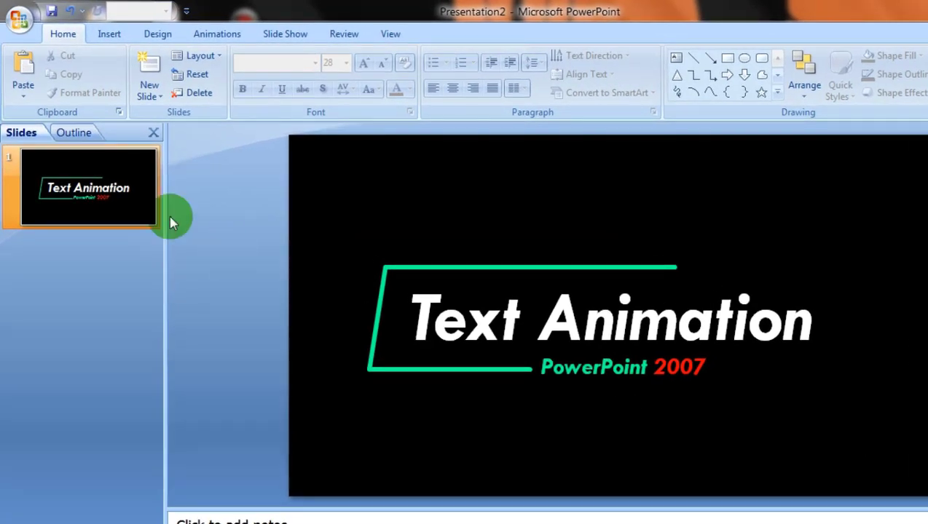
Step: Give the top green line a Wipe entrance from the right in Custom Animation
{"action": "left_click", "coordinate": [203, 42]}
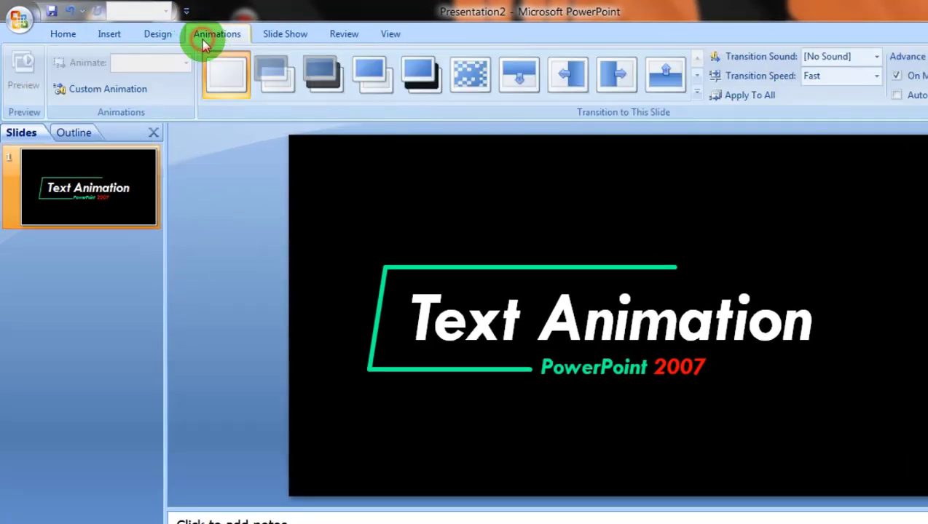
{"action": "left_click", "coordinate": [442, 267]}
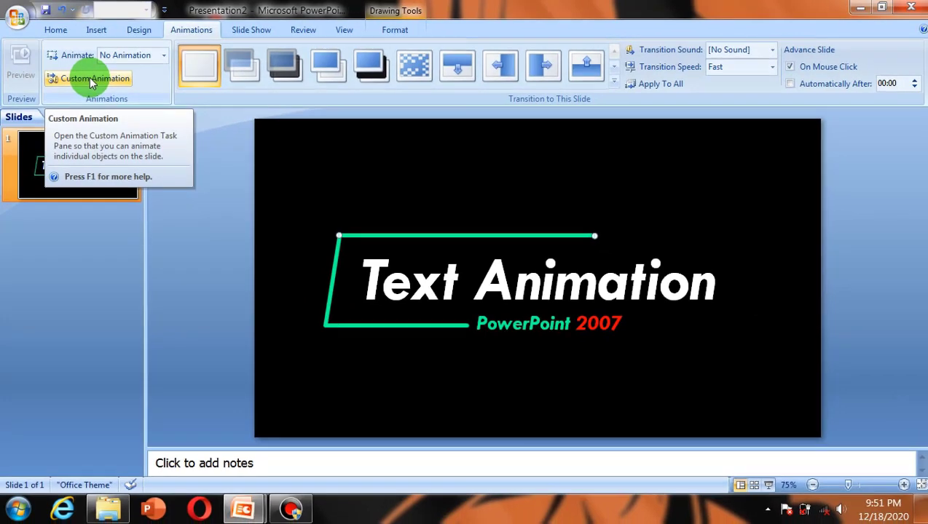
{"action": "left_click", "coordinate": [91, 80]}
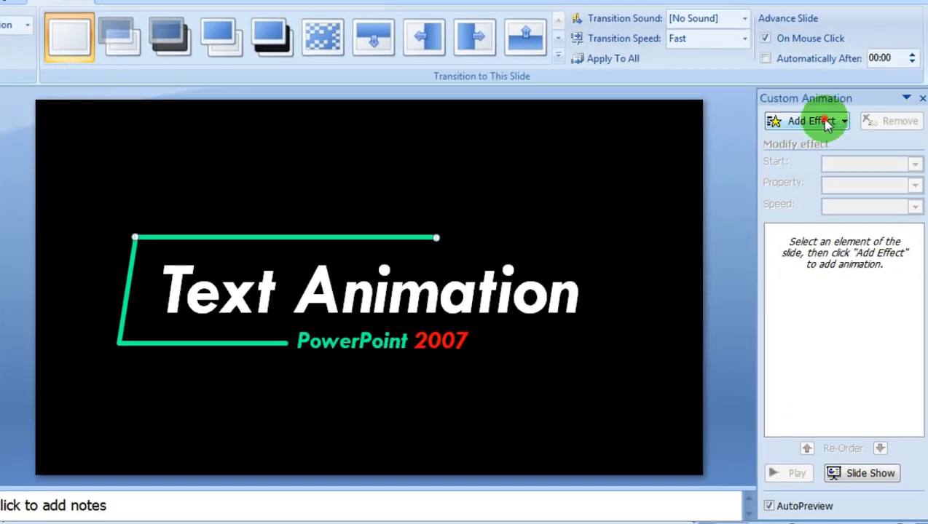
{"action": "left_click", "coordinate": [820, 121]}
{"action": "mouse_move", "coordinate": [794, 152]}
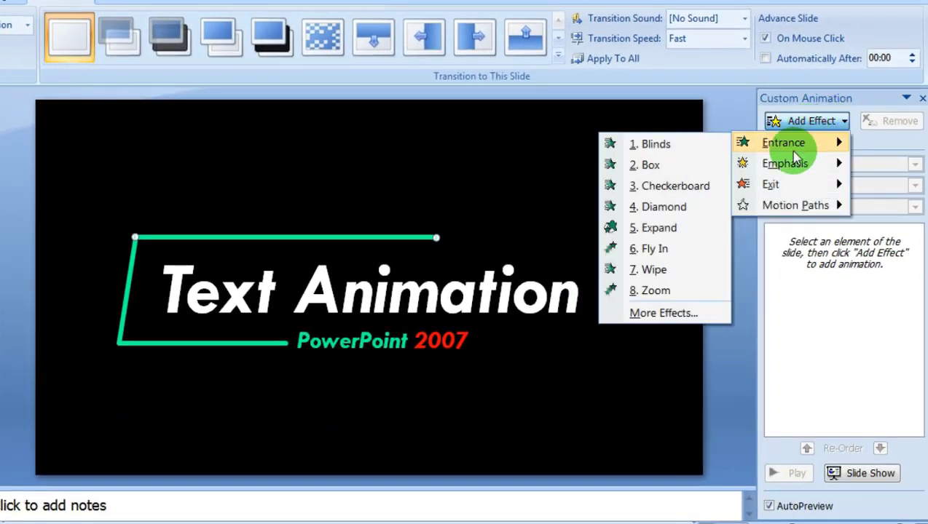
{"action": "left_click", "coordinate": [670, 269]}
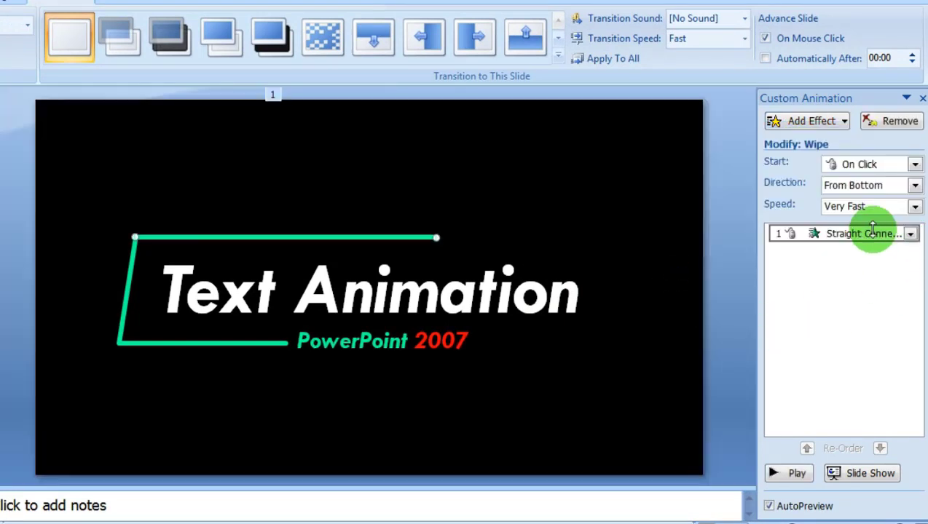
{"action": "left_click", "coordinate": [915, 186]}
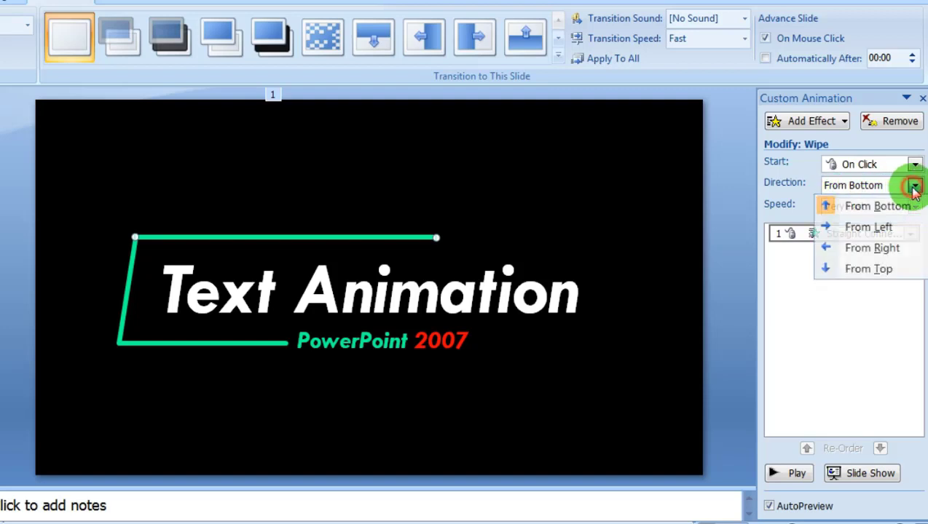
{"action": "left_click", "coordinate": [896, 248]}
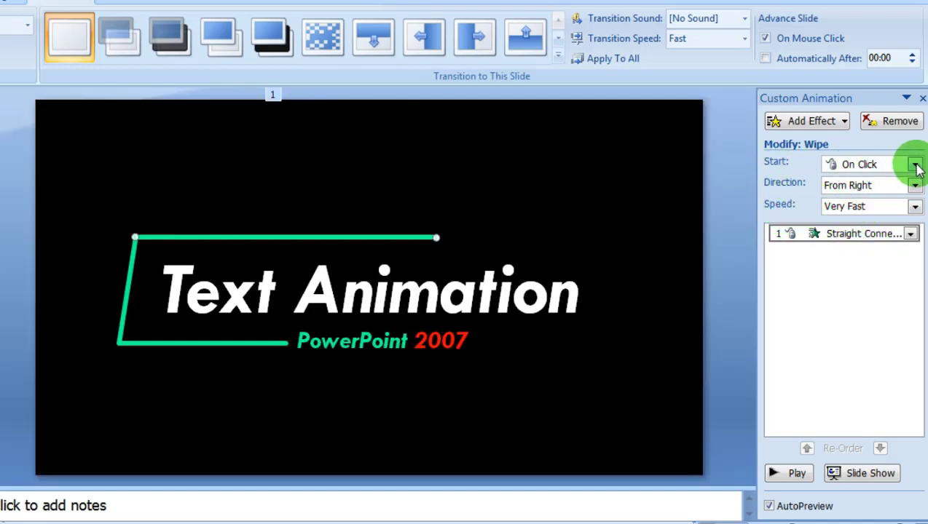
{"action": "left_click", "coordinate": [126, 287]}
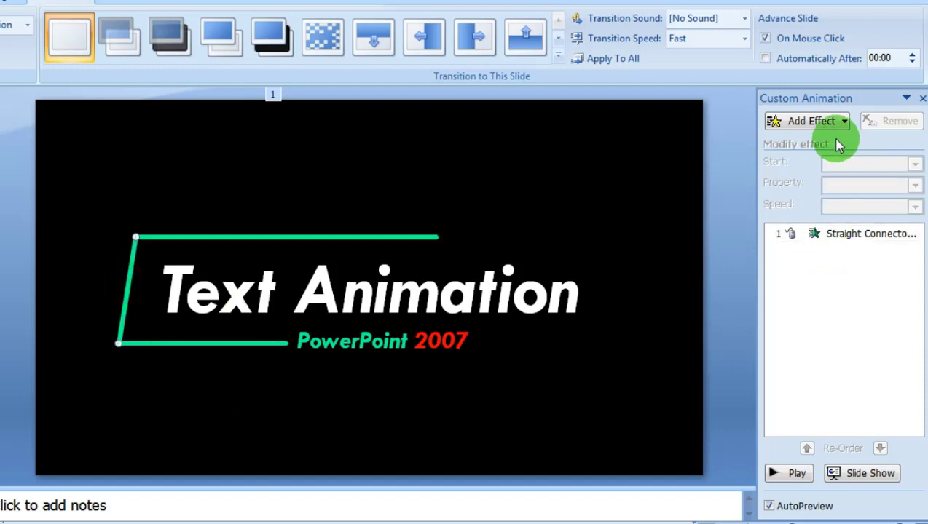
Step: Give the left diagonal bracket line a Wipe entrance from the top, starting After Previous
{"action": "left_click", "coordinate": [828, 128]}
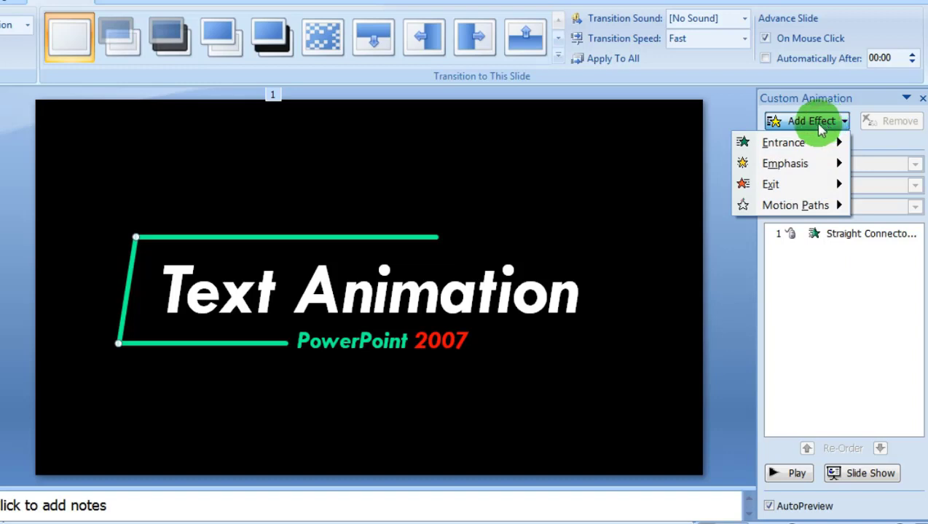
{"action": "mouse_move", "coordinate": [806, 146]}
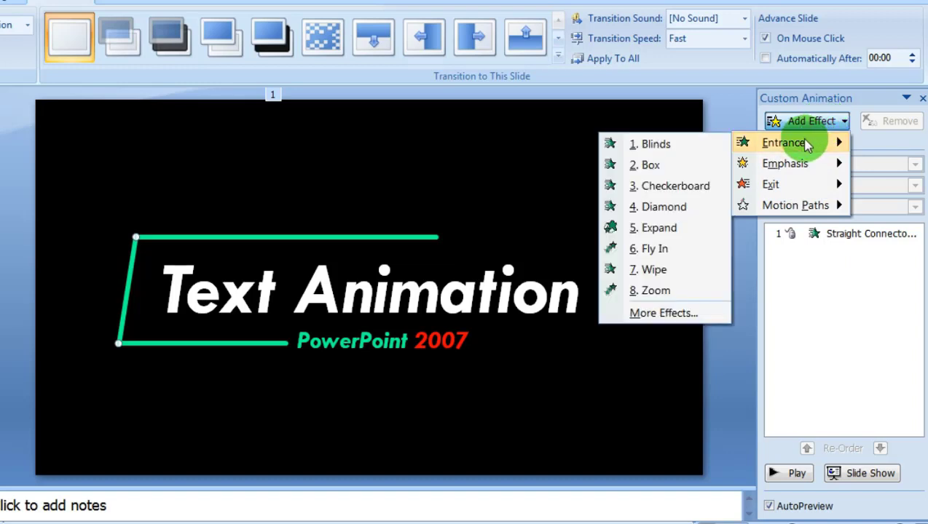
{"action": "left_click", "coordinate": [680, 271]}
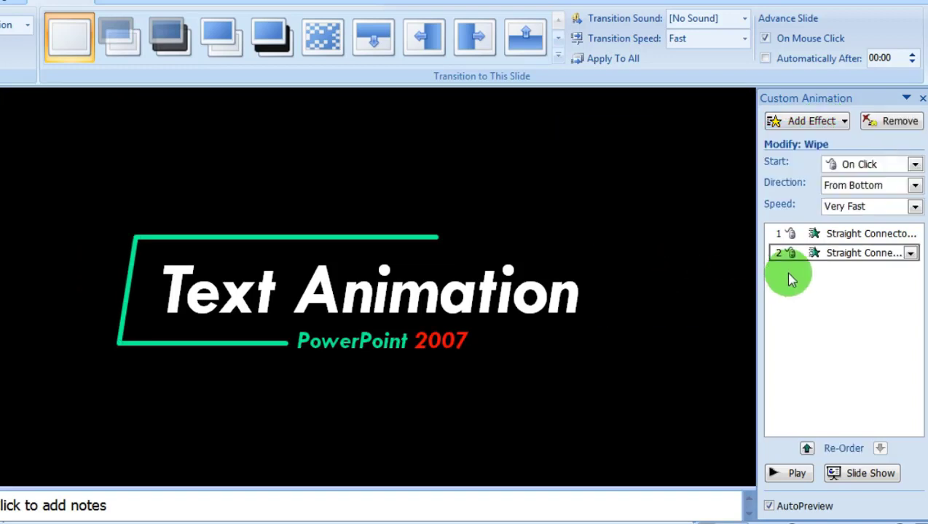
{"action": "left_click", "coordinate": [916, 187]}
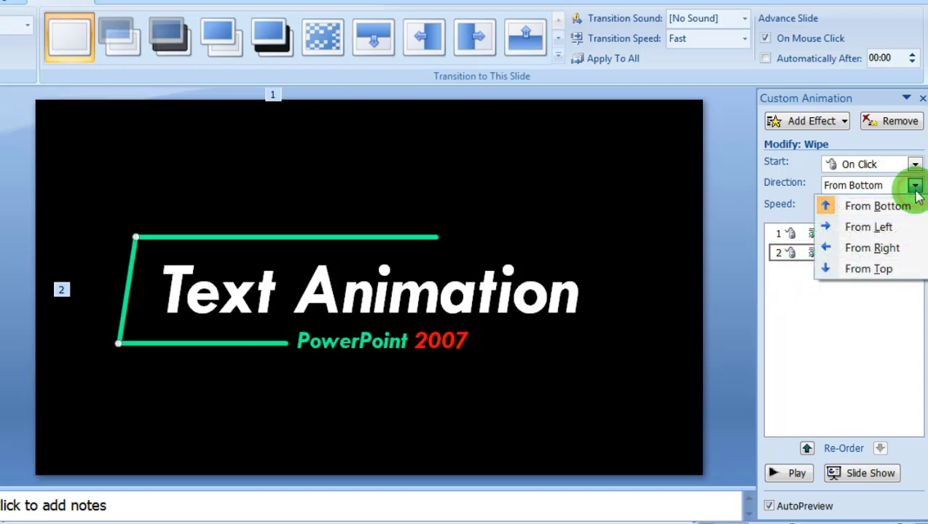
{"action": "left_click", "coordinate": [881, 269]}
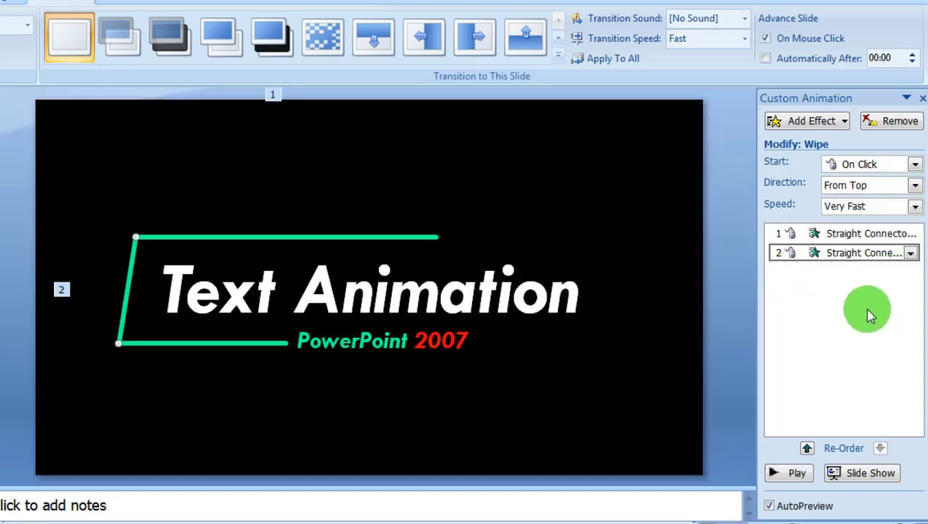
{"action": "left_click", "coordinate": [914, 165]}
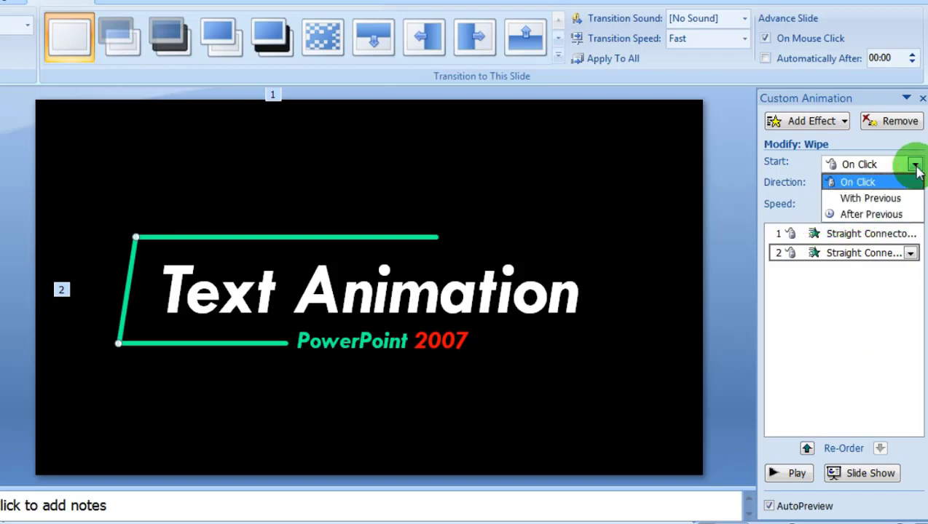
{"action": "left_click", "coordinate": [877, 214]}
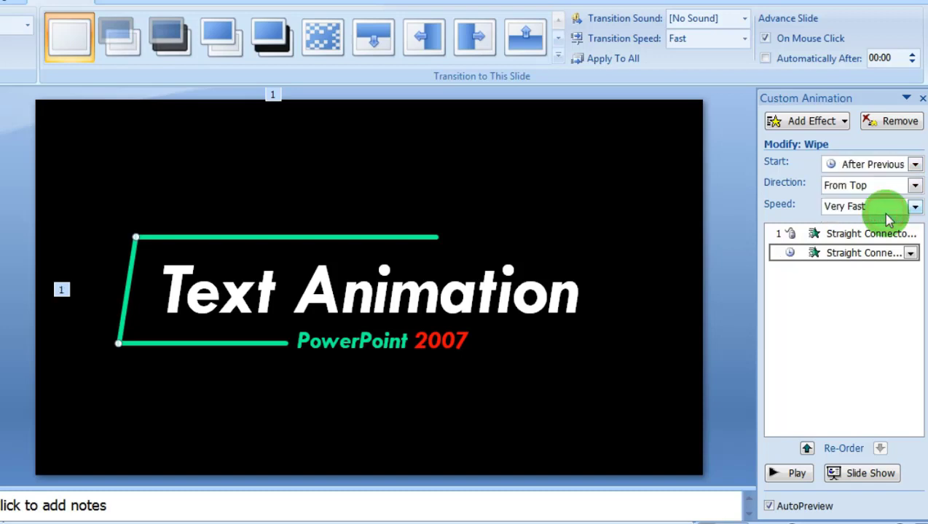
{"action": "left_click", "coordinate": [204, 343]}
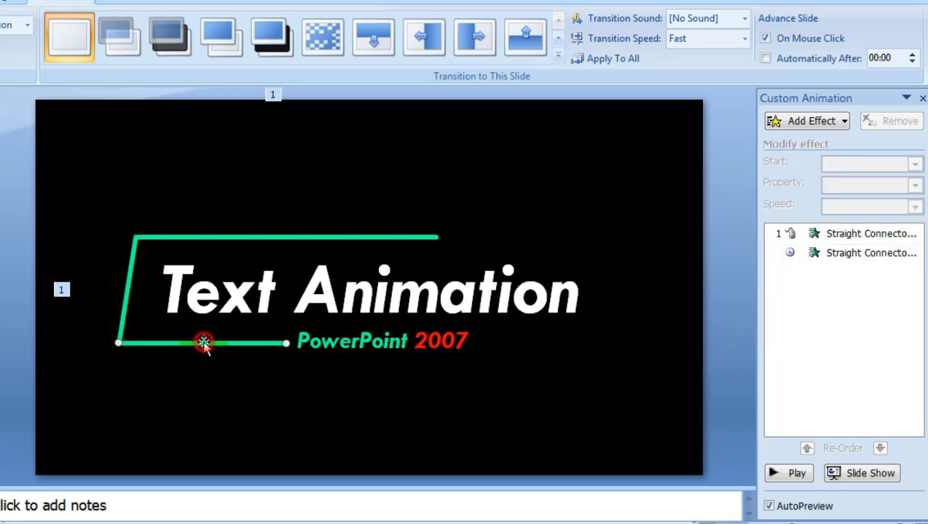
Step: Give the bottom green line a Wipe from the left, After Previous, and preview the animations
{"action": "left_click", "coordinate": [822, 122]}
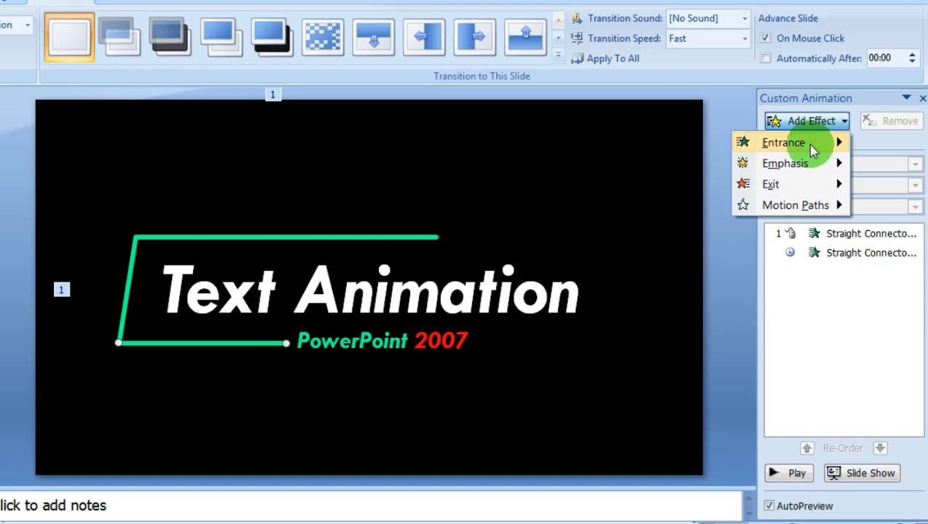
{"action": "mouse_move", "coordinate": [806, 144]}
{"action": "left_click", "coordinate": [649, 273]}
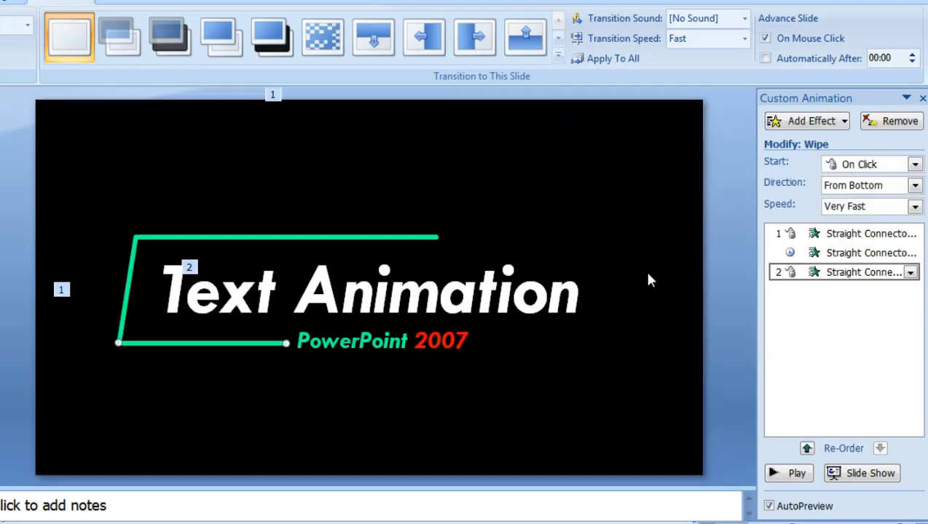
{"action": "left_click", "coordinate": [915, 187]}
{"action": "left_click", "coordinate": [889, 228]}
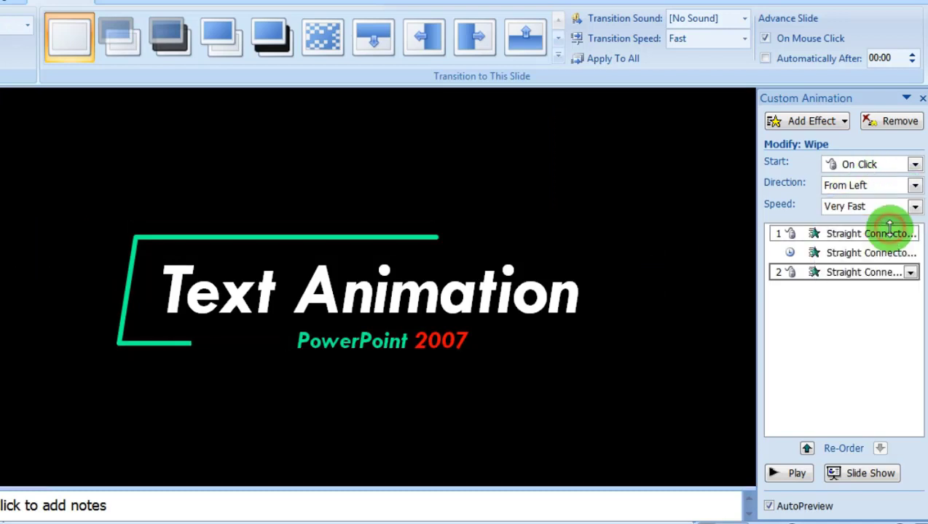
{"action": "left_click", "coordinate": [915, 165]}
{"action": "left_click", "coordinate": [888, 216]}
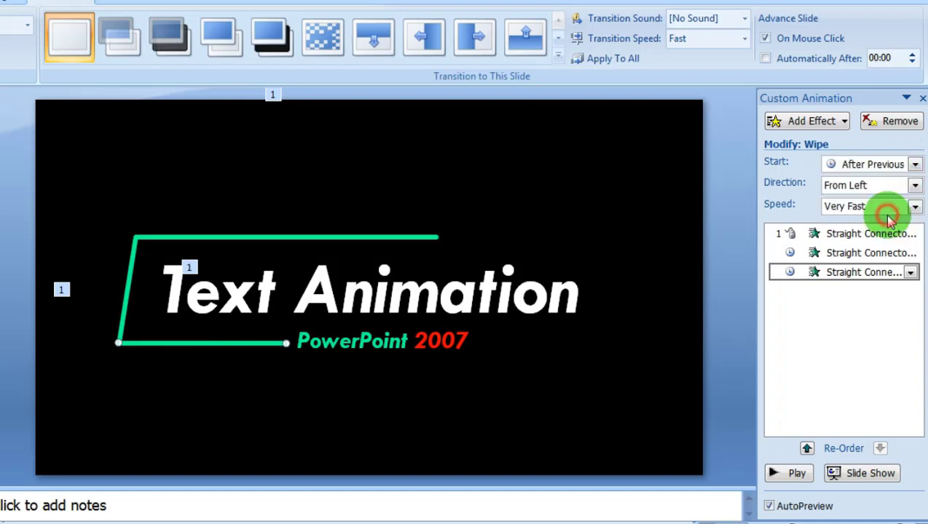
{"action": "left_click", "coordinate": [791, 480]}
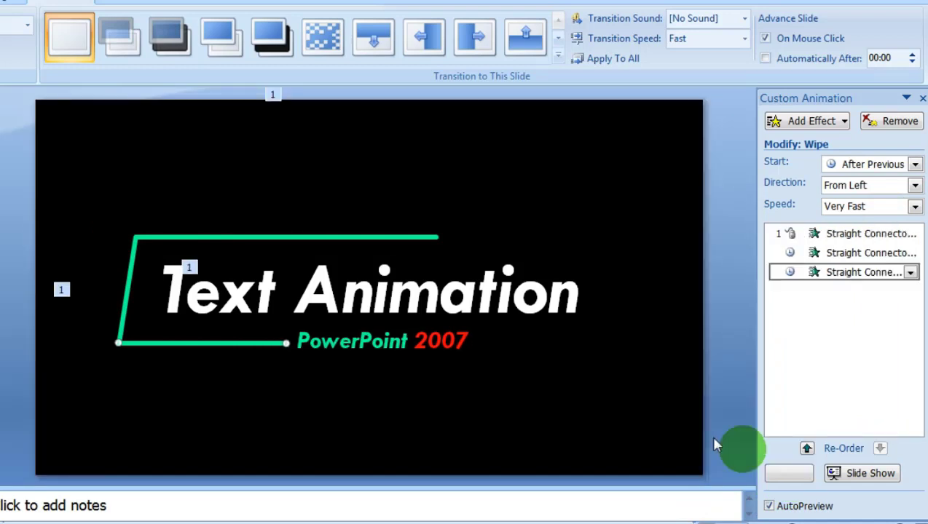
{"action": "left_click", "coordinate": [589, 320]}
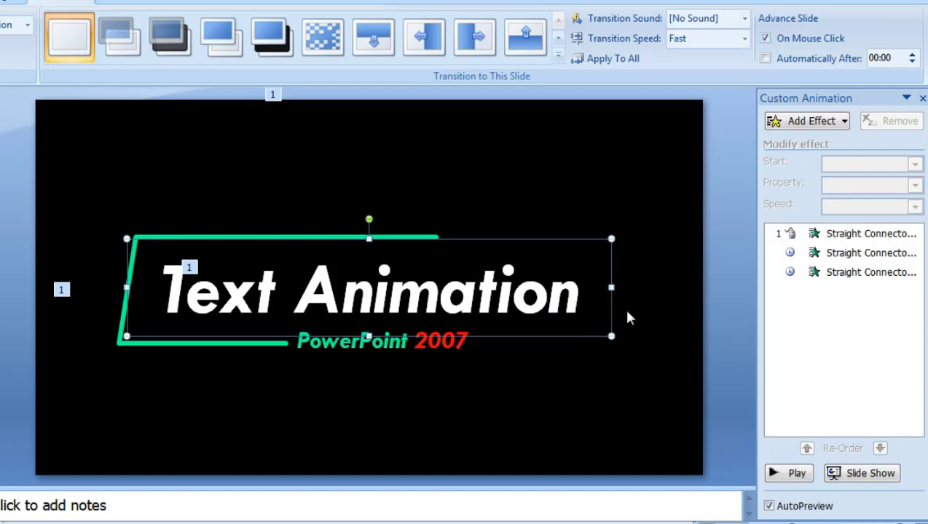
Step: Make the Text Animation title Fly In from the right, starting After Previous
{"action": "left_click", "coordinate": [831, 124]}
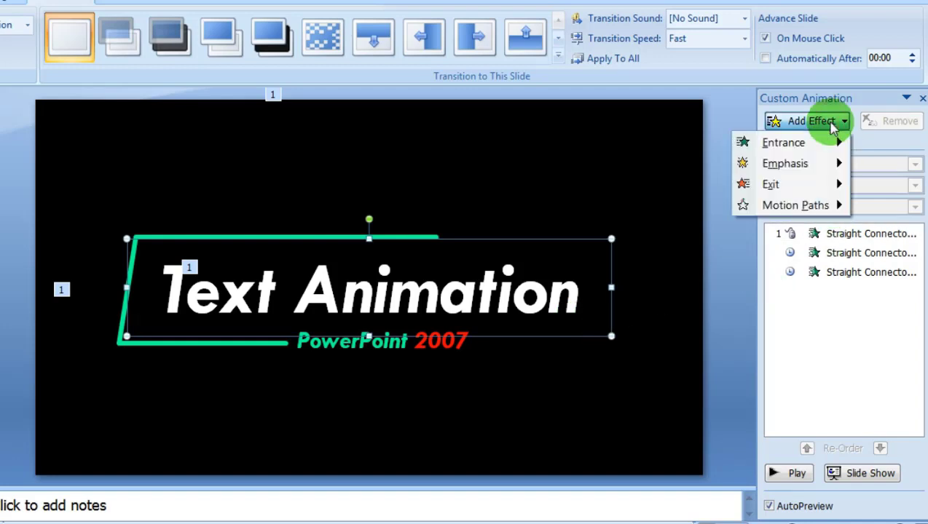
{"action": "mouse_move", "coordinate": [812, 141]}
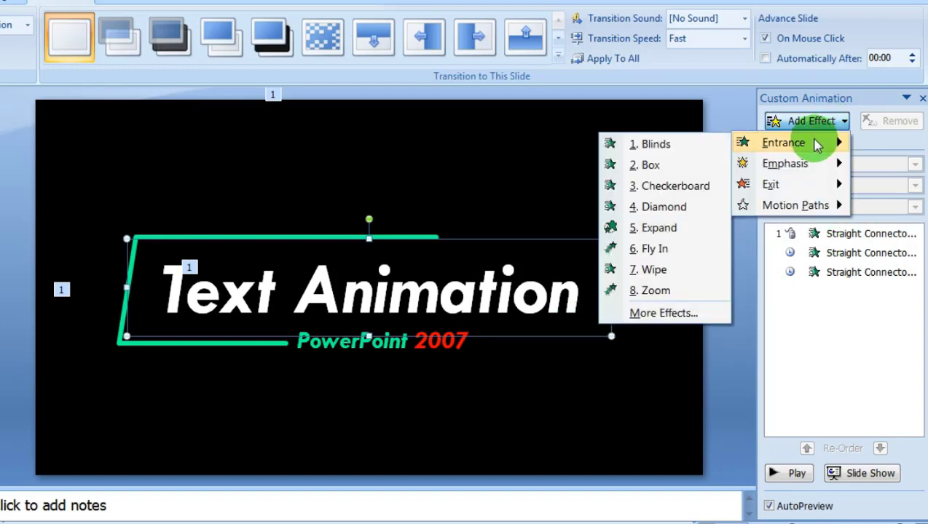
{"action": "left_click", "coordinate": [699, 249]}
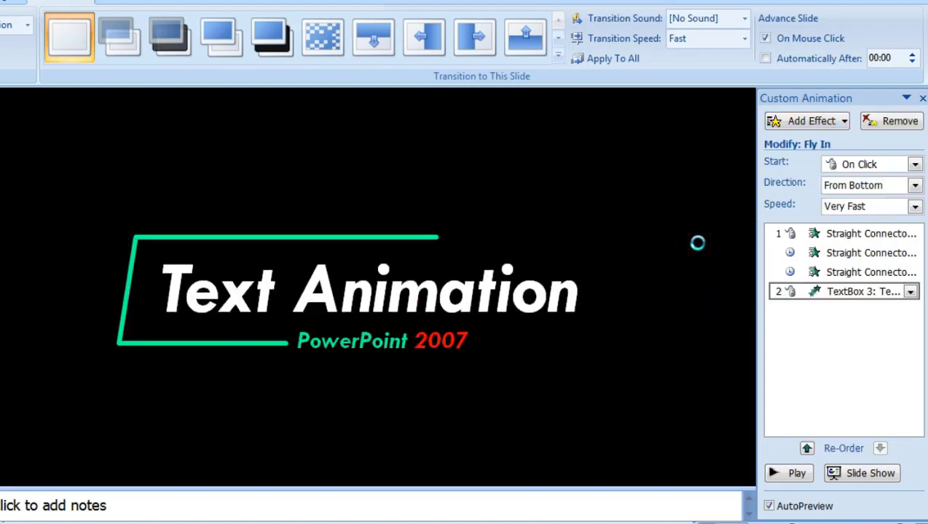
{"action": "left_click", "coordinate": [915, 186]}
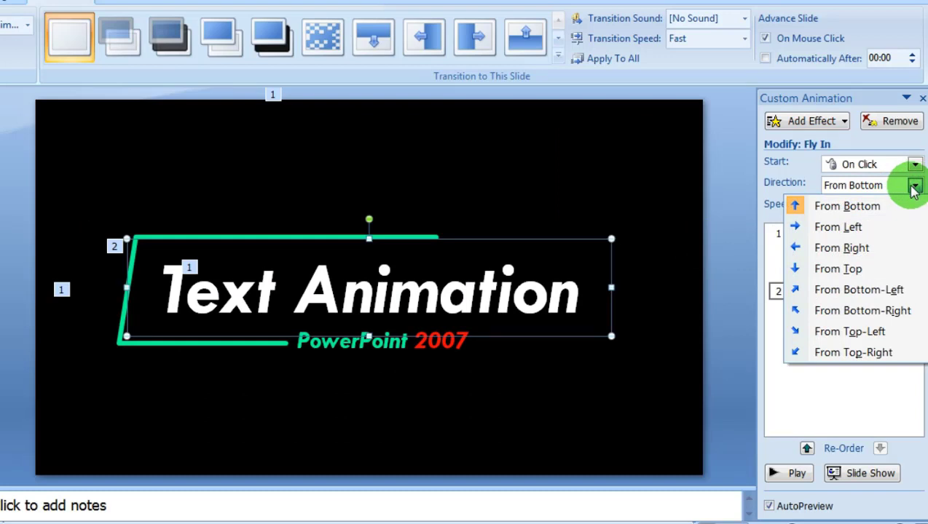
{"action": "left_click", "coordinate": [857, 248]}
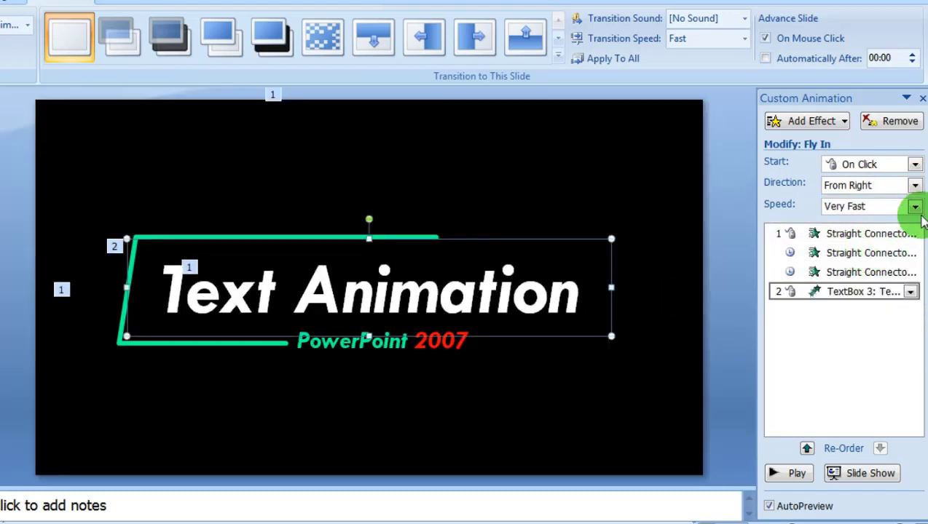
{"action": "left_click", "coordinate": [916, 164]}
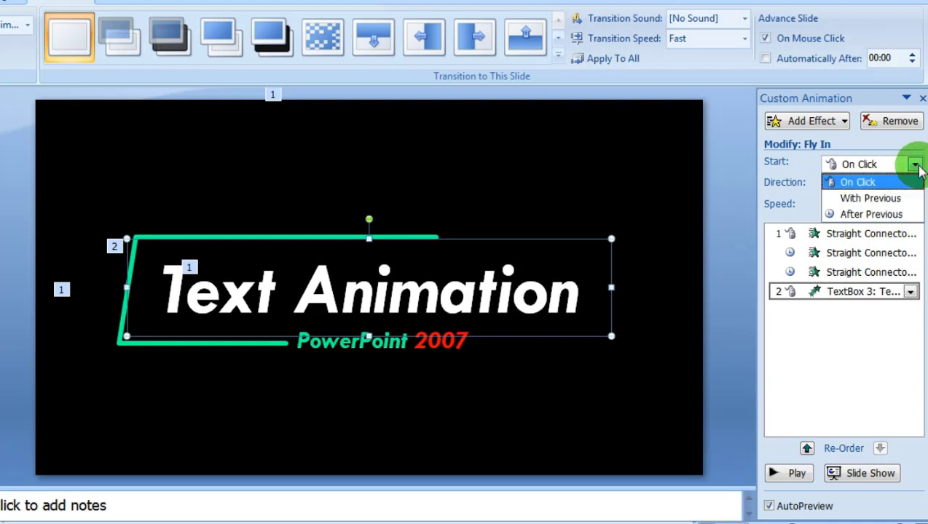
{"action": "left_click", "coordinate": [911, 215]}
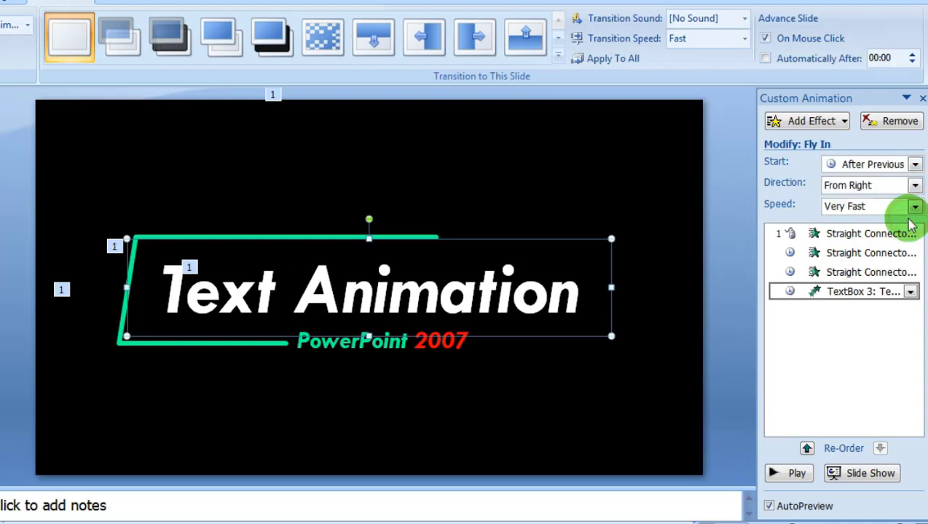
{"action": "left_click", "coordinate": [626, 409]}
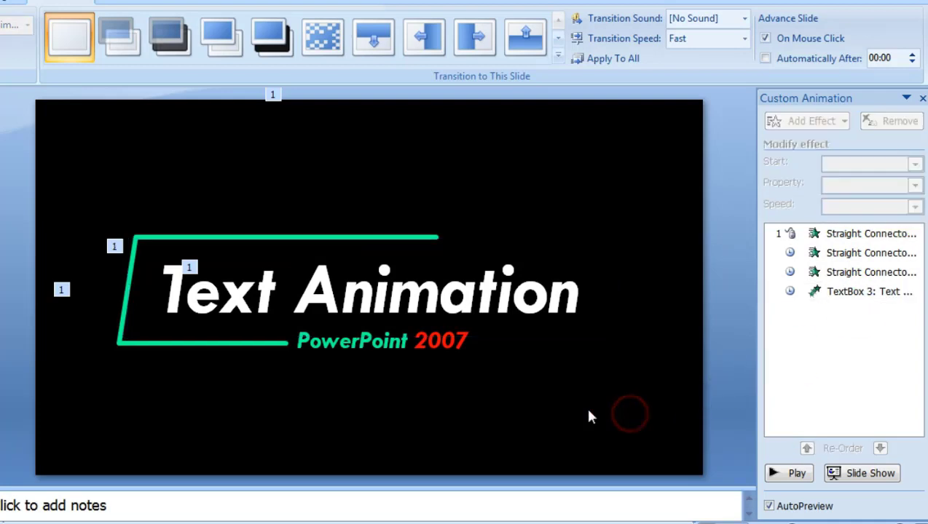
Step: Make the PowerPoint 2007 subtitle Fly In from the left, With Previous, and preview the sequence
{"action": "left_click", "coordinate": [470, 344]}
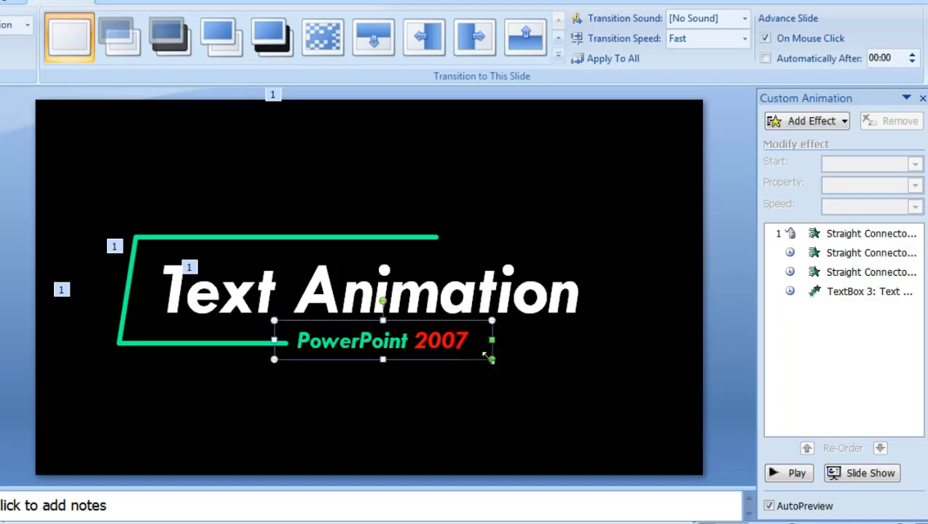
{"action": "left_click", "coordinate": [813, 121]}
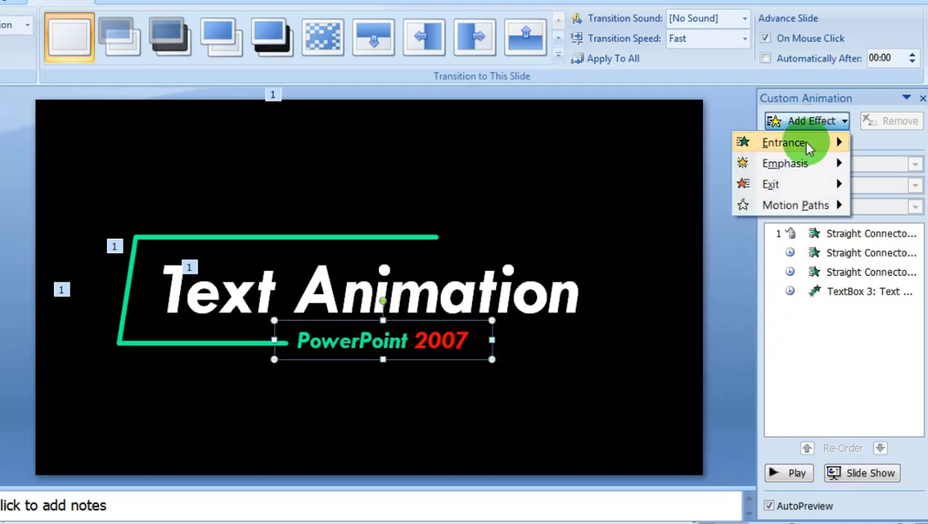
{"action": "left_click", "coordinate": [807, 143]}
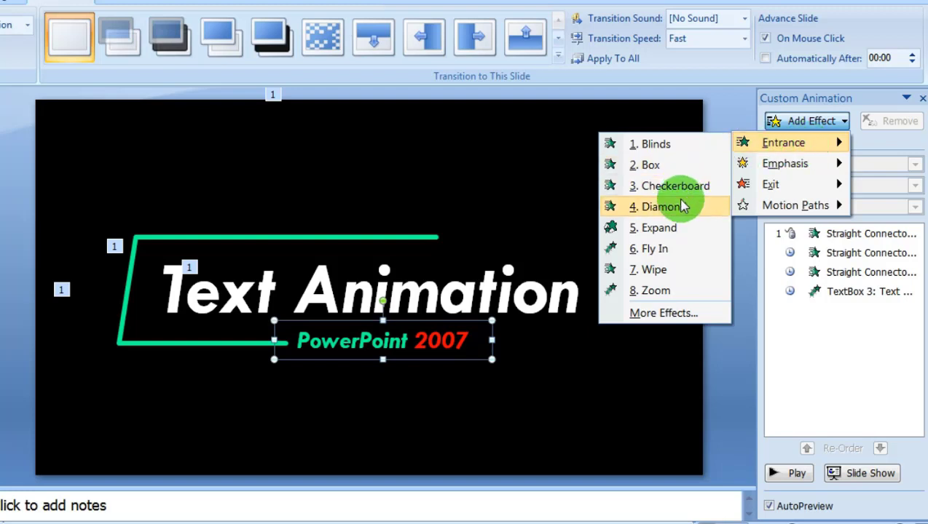
{"action": "left_click", "coordinate": [677, 251]}
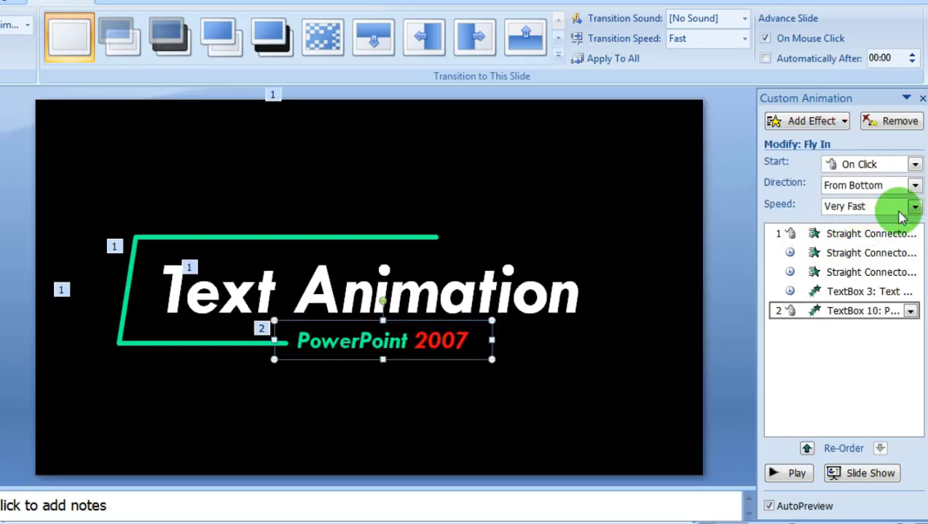
{"action": "left_click", "coordinate": [915, 187]}
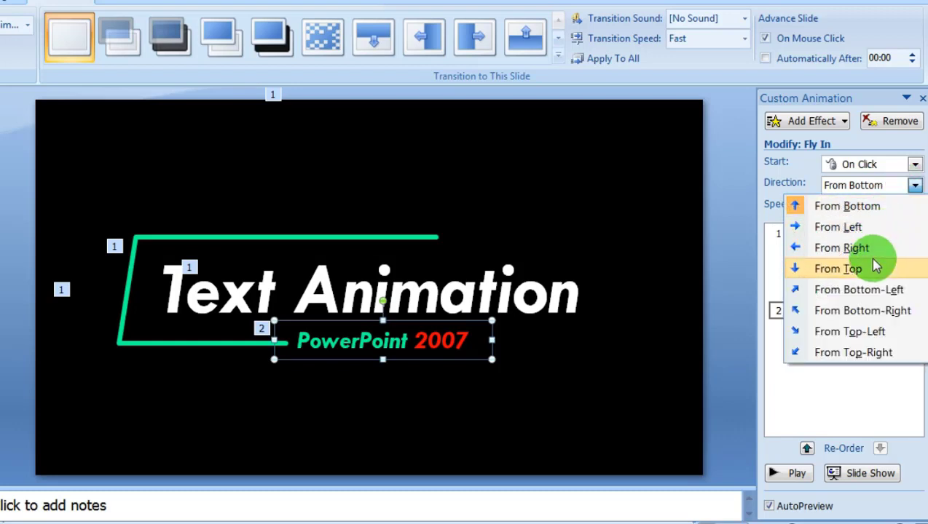
{"action": "left_click", "coordinate": [871, 228]}
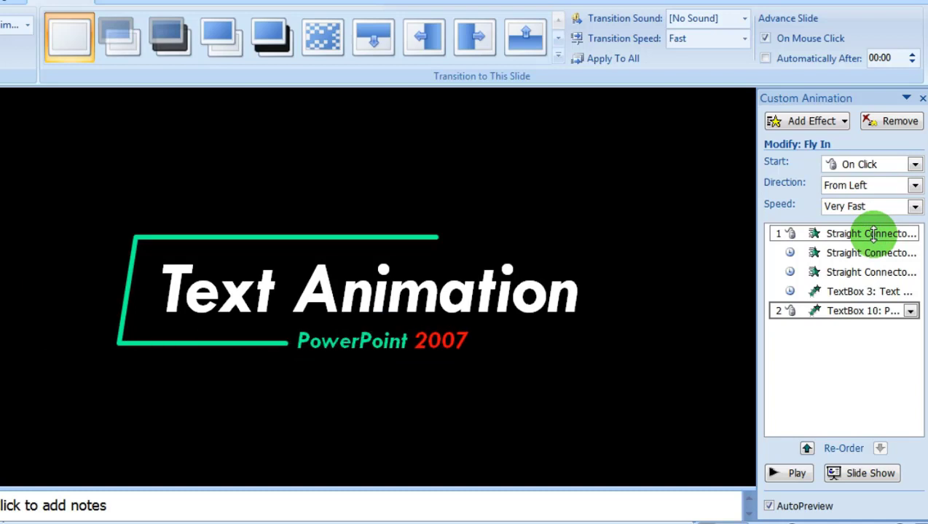
{"action": "left_click", "coordinate": [915, 165]}
{"action": "left_click", "coordinate": [885, 198]}
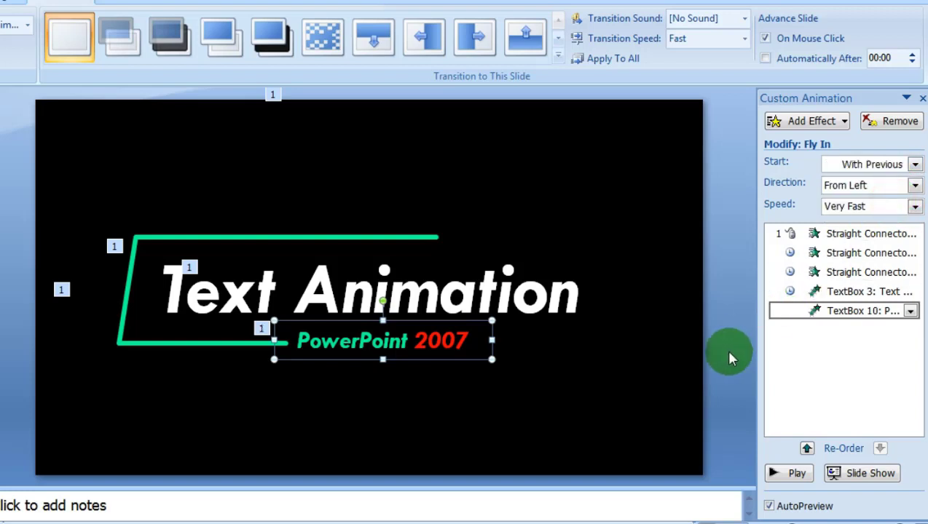
{"action": "left_click", "coordinate": [796, 475]}
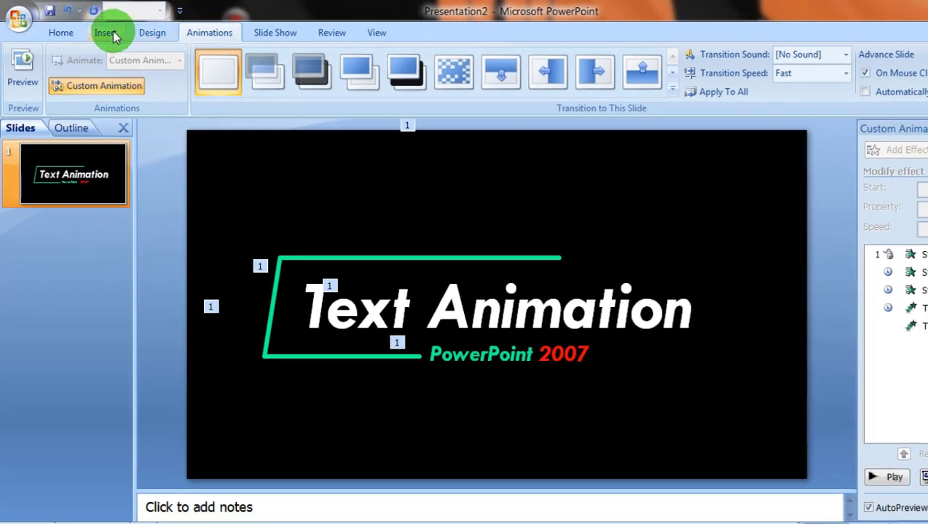
Step: Draw a rectangle covering the bottom green connector line
{"action": "left_click", "coordinate": [102, 31]}
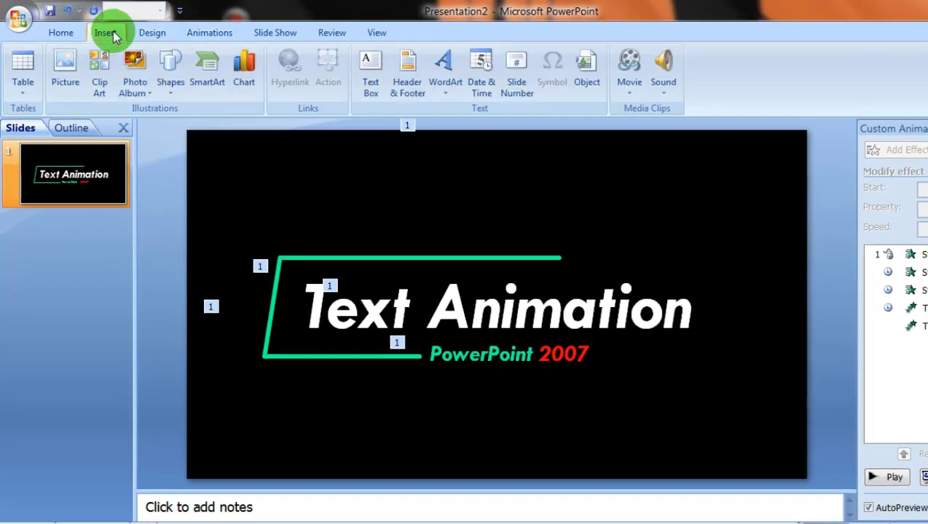
{"action": "left_click", "coordinate": [175, 86]}
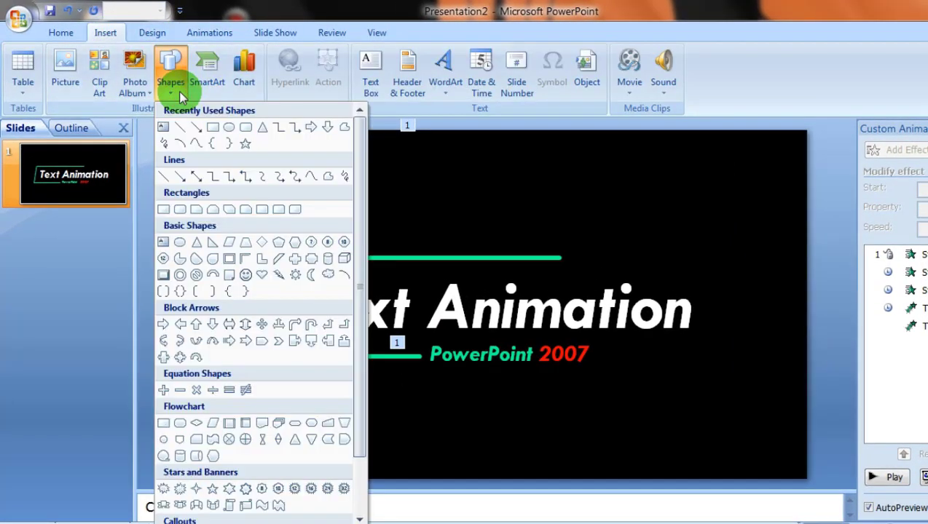
{"action": "left_click", "coordinate": [213, 130]}
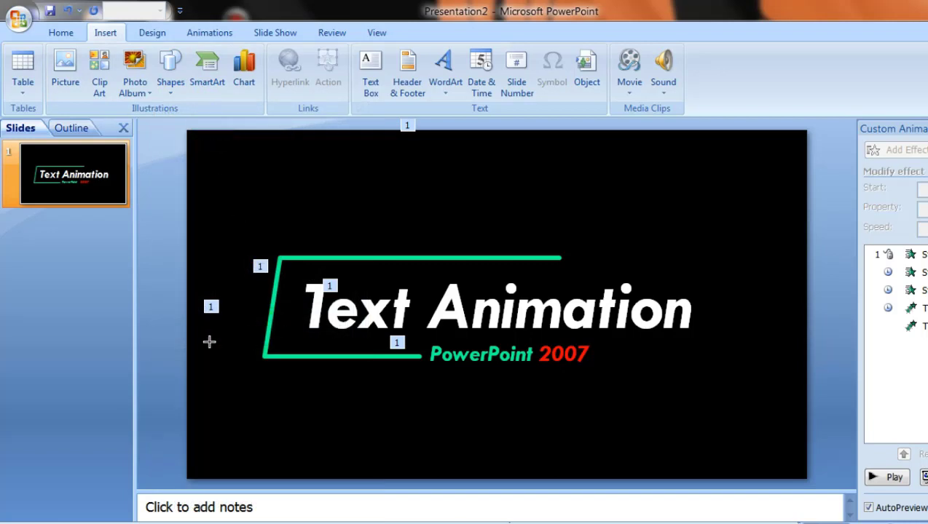
{"action": "mouse_move", "coordinate": [197, 331]}
{"action": "left_mouse_down"}
{"action": "mouse_move", "coordinate": [257, 374]}
{"action": "mouse_move", "coordinate": [425, 387]}
{"action": "left_mouse_up"}
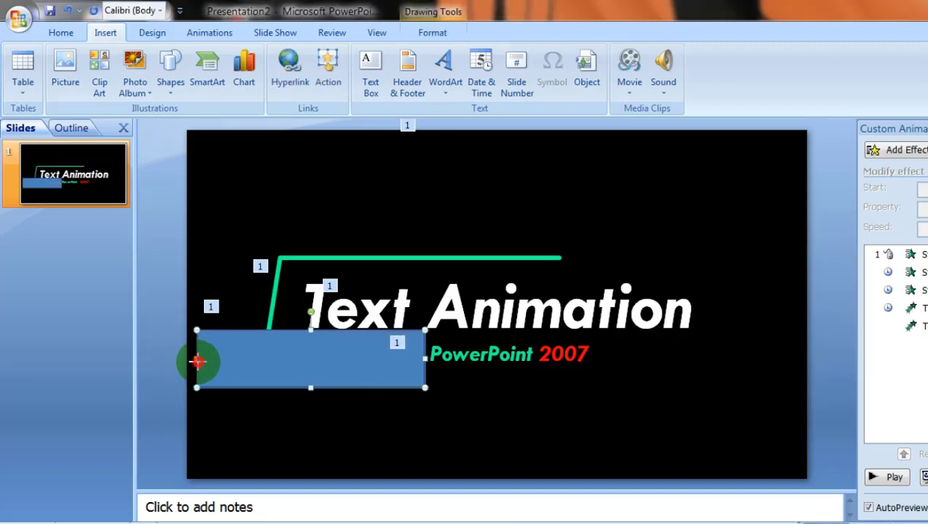
{"action": "left_click_drag", "start_coordinate": [197, 361], "coordinate": [187, 360]}
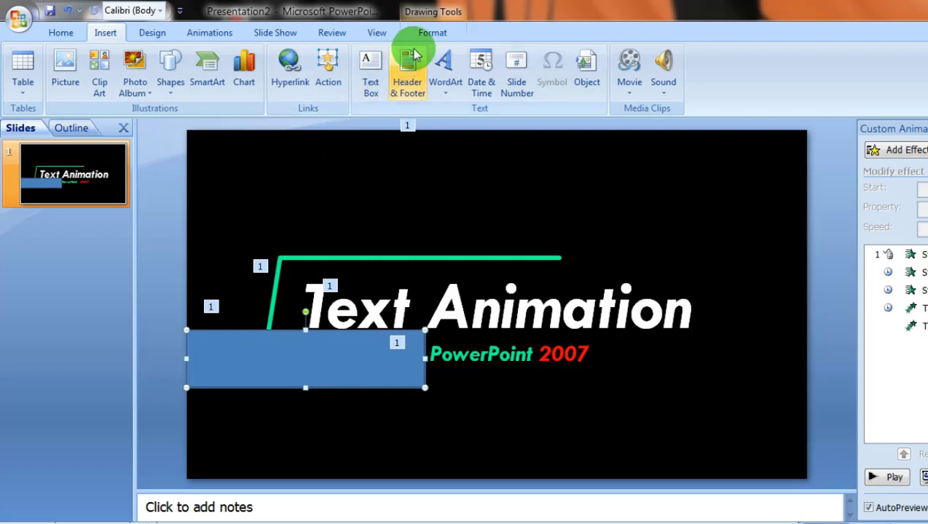
Step: Fill the rectangle with black and set it to No Outline
{"action": "left_click", "coordinate": [429, 33]}
{"action": "left_click", "coordinate": [391, 55]}
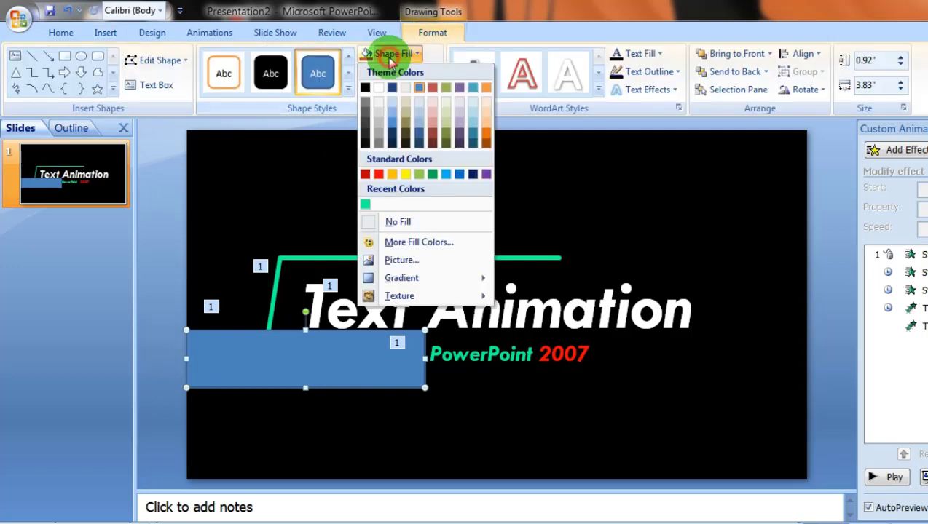
{"action": "left_click", "coordinate": [367, 89]}
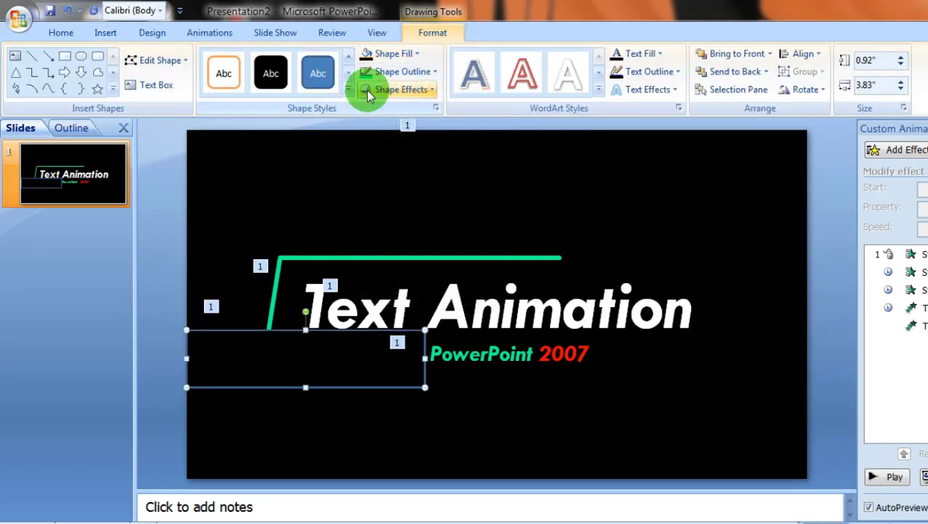
{"action": "left_click", "coordinate": [411, 73]}
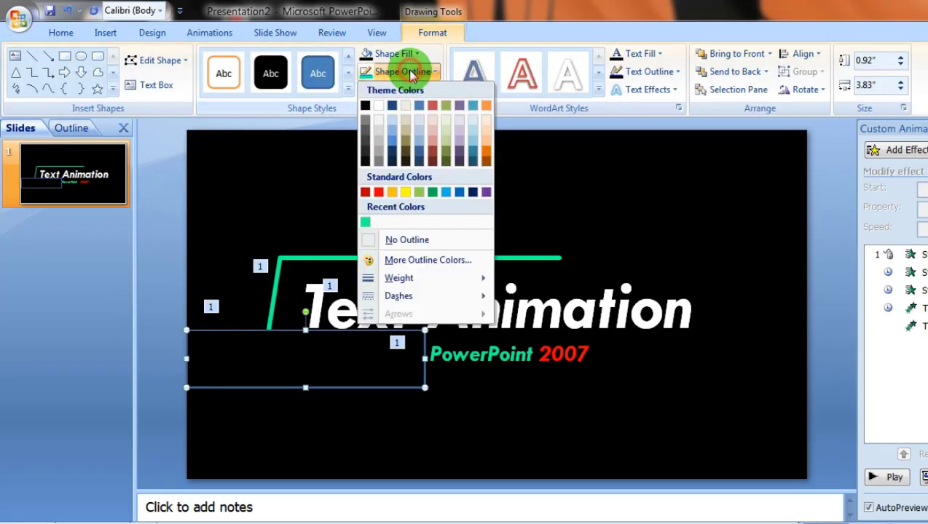
{"action": "left_click", "coordinate": [371, 240]}
{"action": "left_click", "coordinate": [409, 432]}
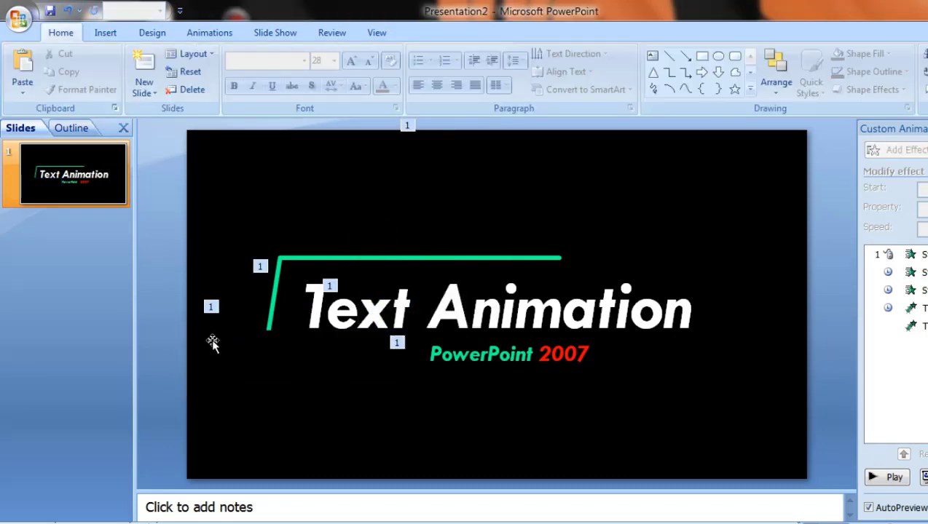
Step: Send the black rectangle to the back, behind the frame and text
{"action": "right_click", "coordinate": [276, 359]}
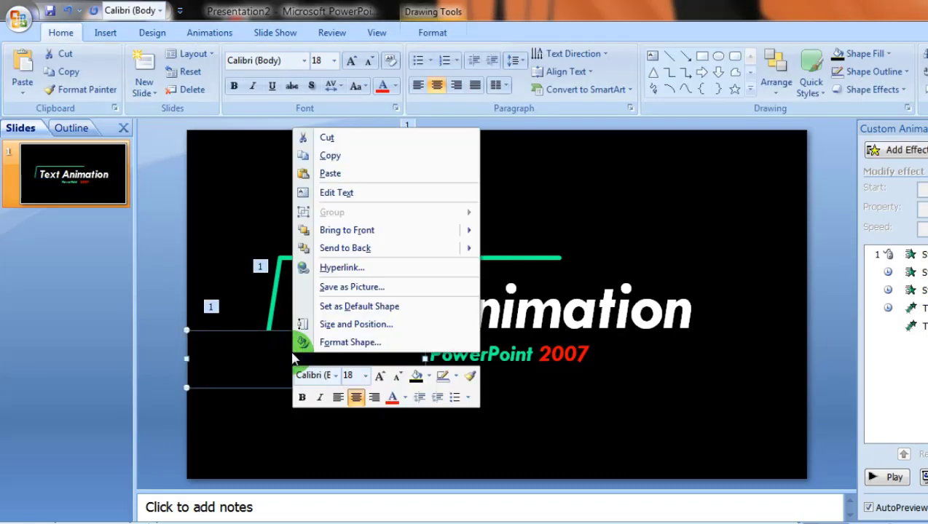
{"action": "mouse_move", "coordinate": [346, 255]}
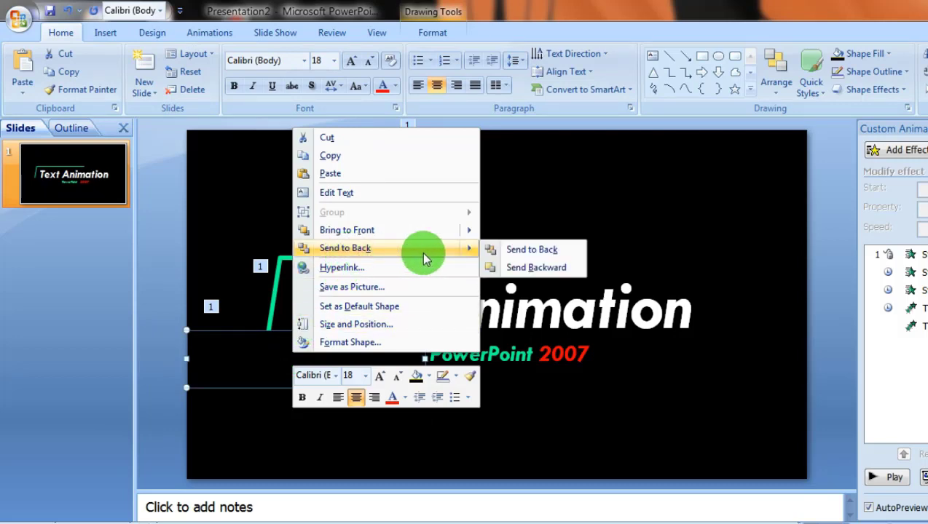
{"action": "left_click", "coordinate": [509, 251]}
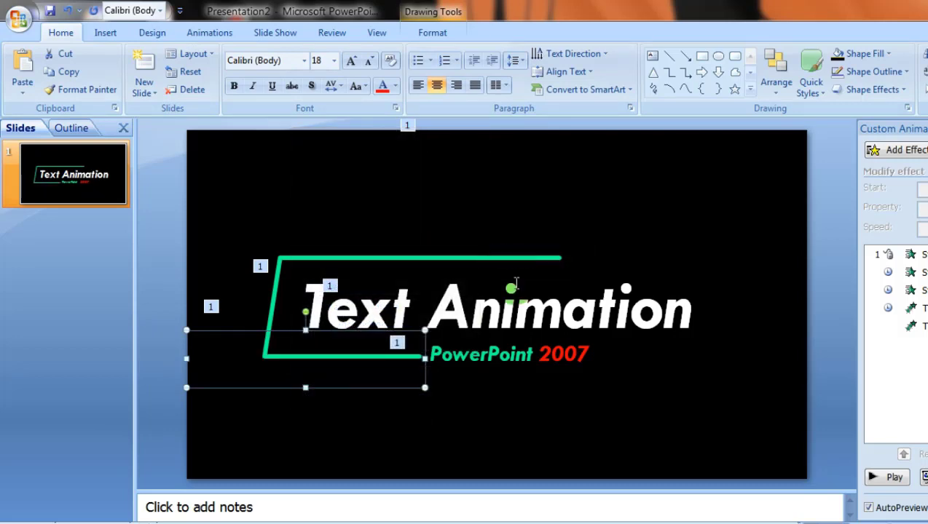
{"action": "left_click", "coordinate": [516, 405]}
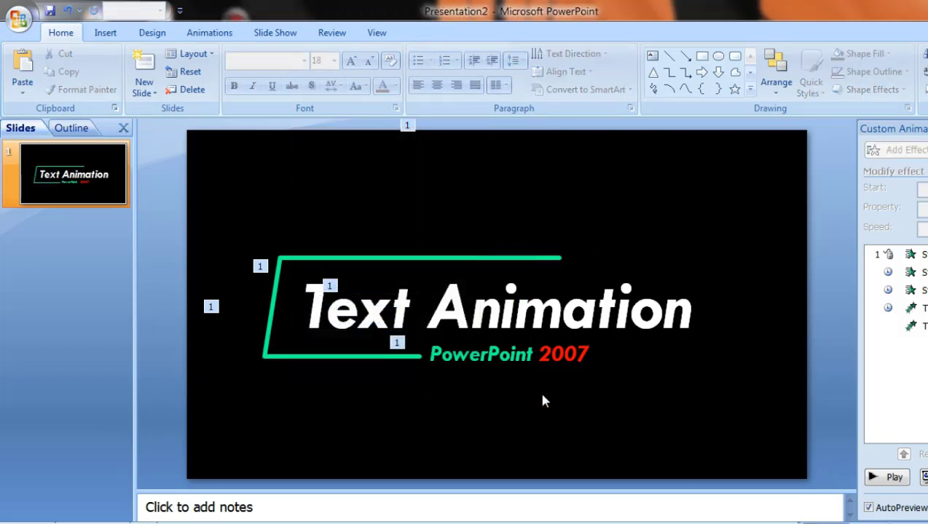
Step: Send the PowerPoint 2007 subtitle to the back as well
{"action": "left_click", "coordinate": [579, 370]}
{"action": "right_click", "coordinate": [581, 372]}
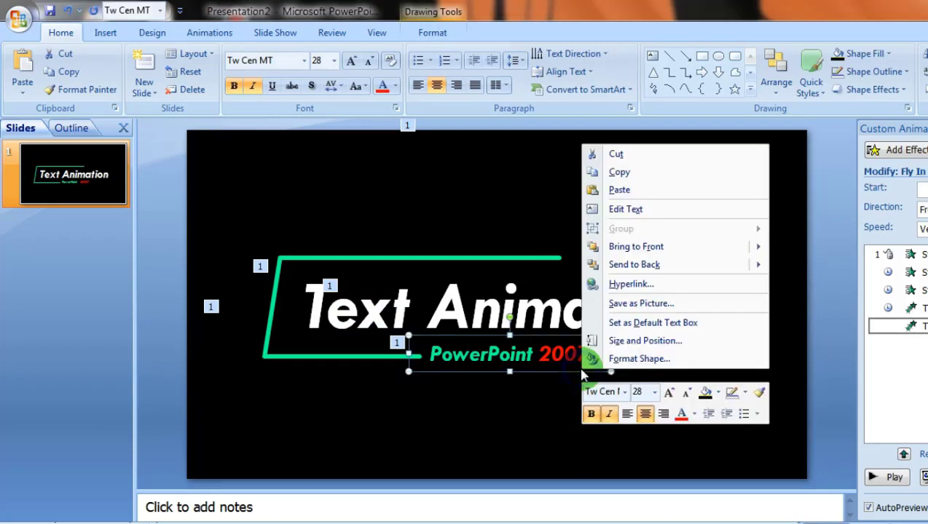
{"action": "mouse_move", "coordinate": [640, 270]}
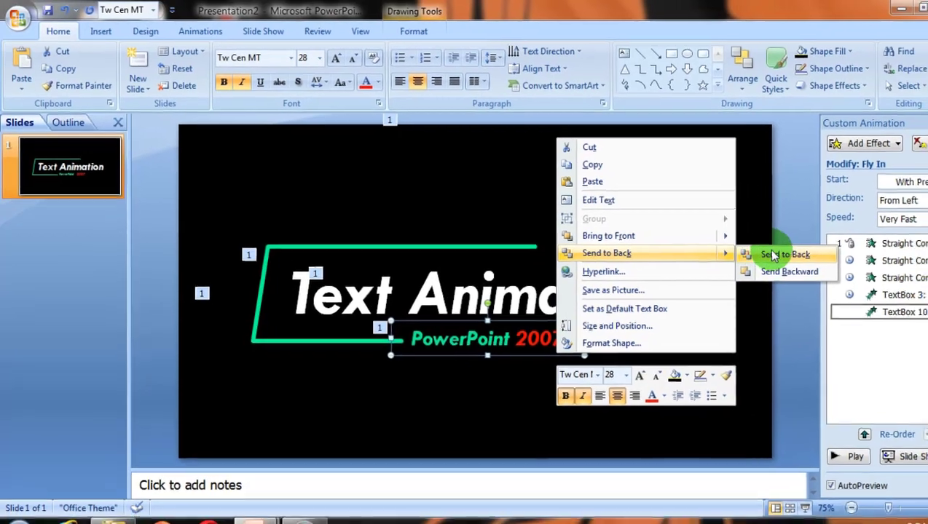
{"action": "left_click", "coordinate": [816, 266]}
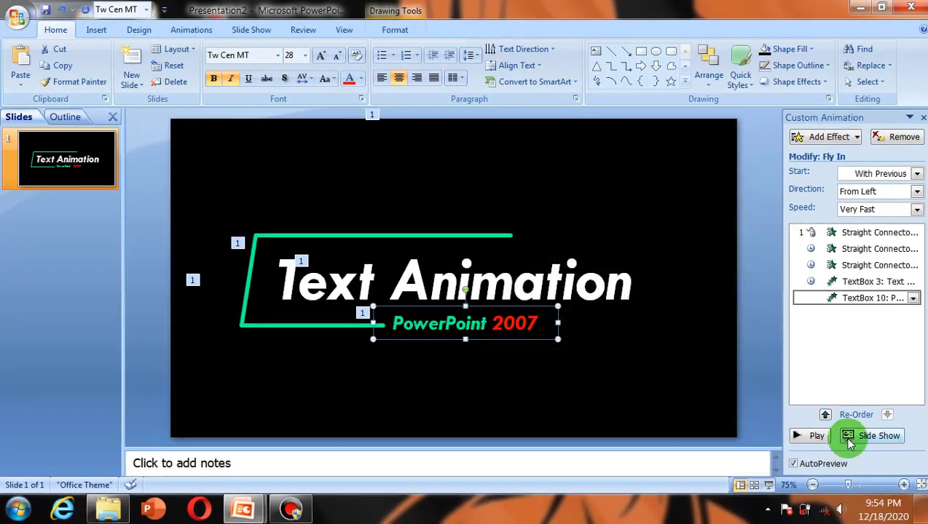
{"action": "left_click", "coordinate": [814, 437]}
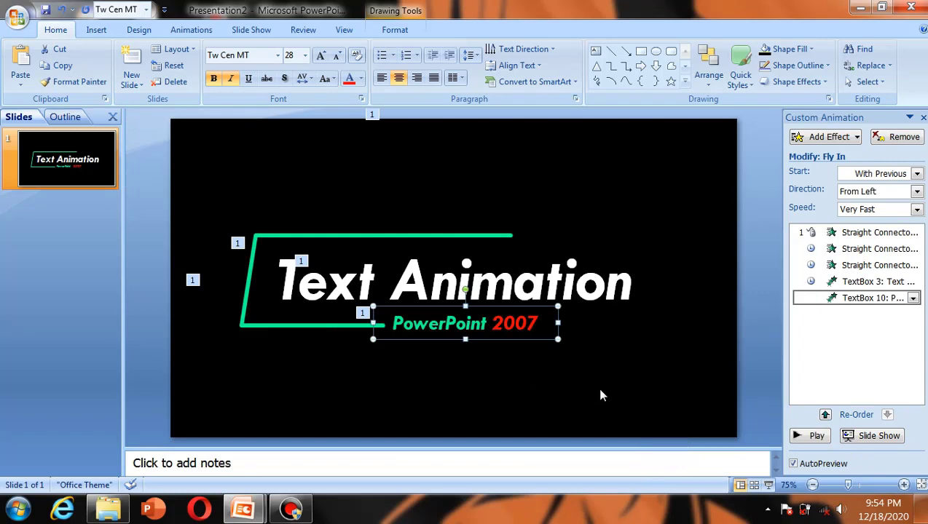
{"action": "left_click", "coordinate": [299, 408]}
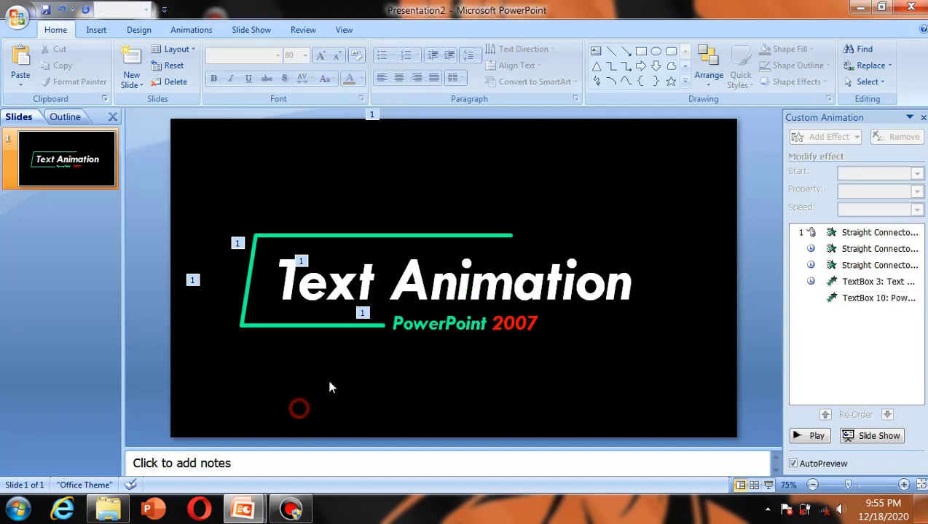
{"action": "left_click", "coordinate": [335, 328]}
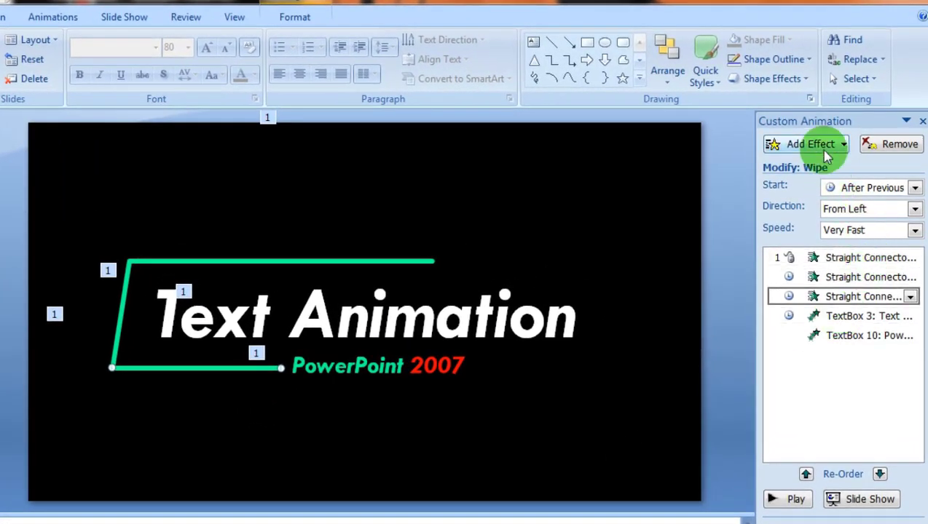
{"action": "left_click", "coordinate": [816, 145]}
Step: Add a Wipe exit From Right to the bottom green line, starting After Previous
{"action": "mouse_move", "coordinate": [792, 211]}
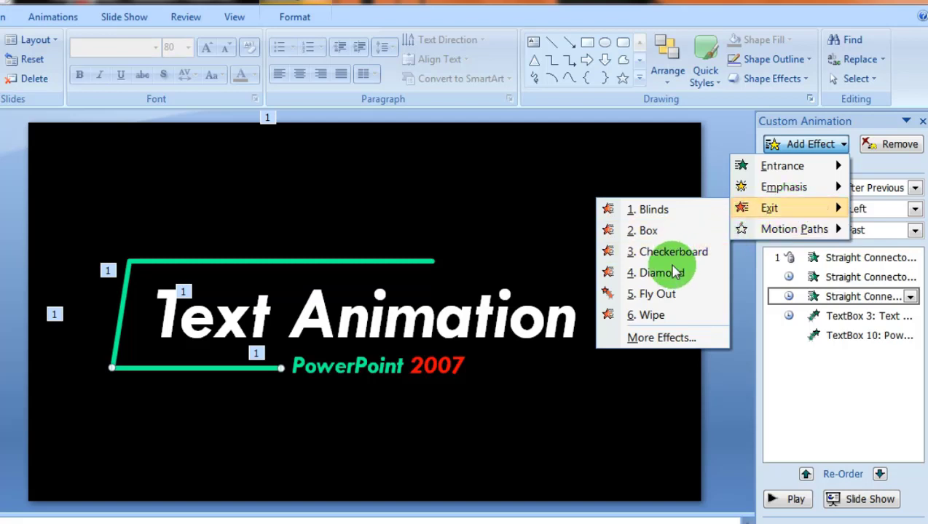
{"action": "left_click", "coordinate": [650, 316]}
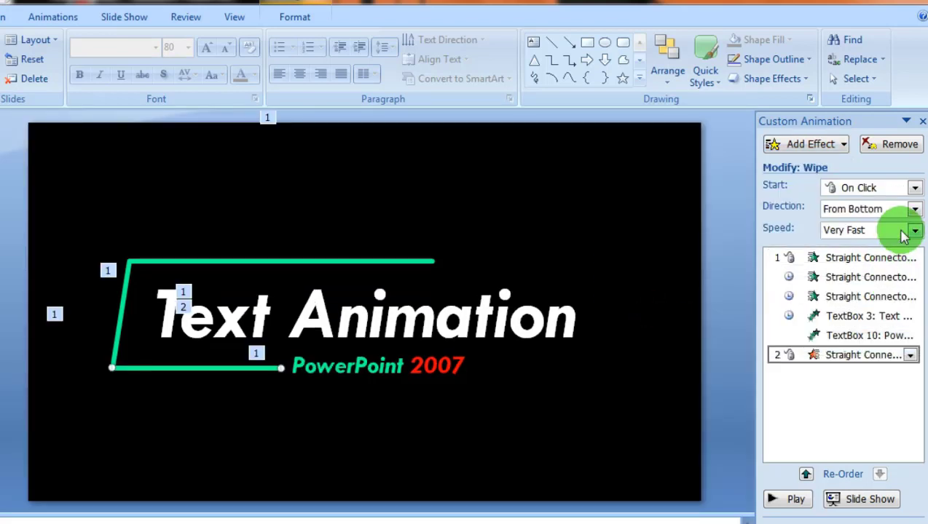
{"action": "left_click", "coordinate": [915, 209]}
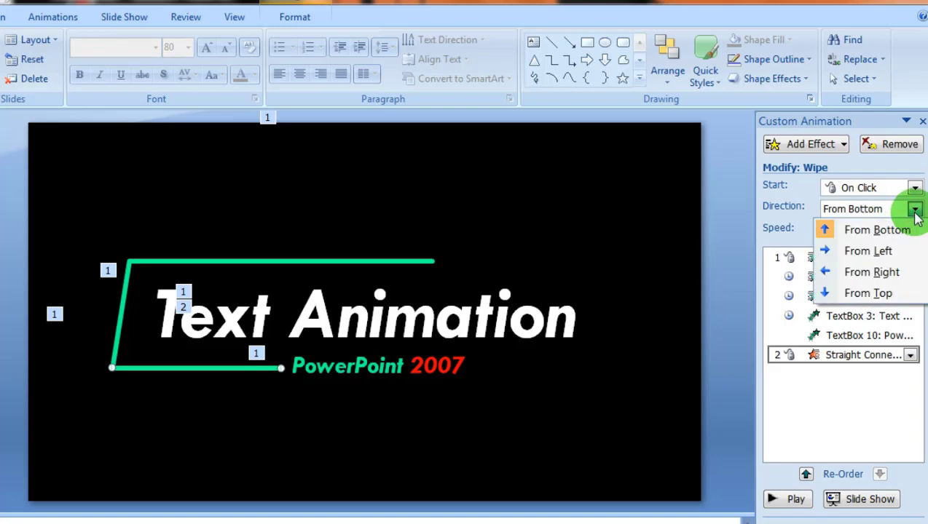
{"action": "left_click", "coordinate": [888, 280]}
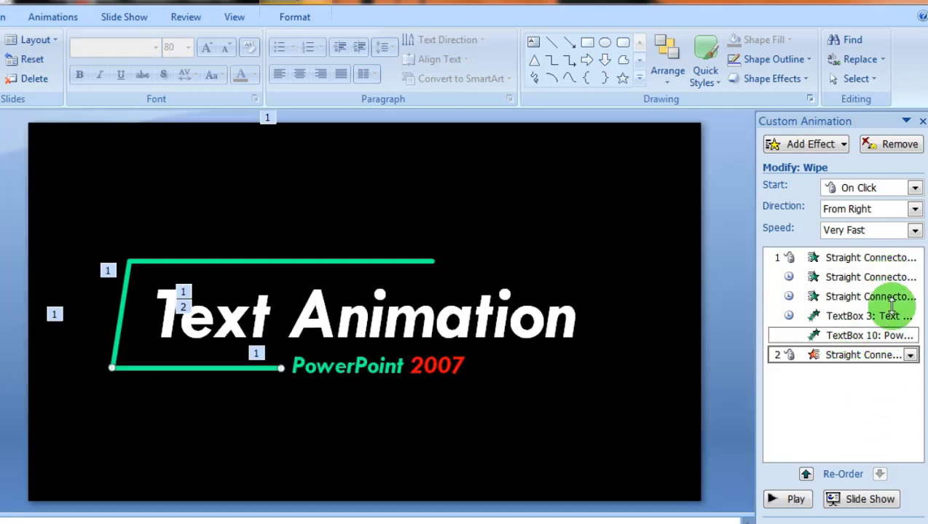
{"action": "left_click", "coordinate": [915, 188]}
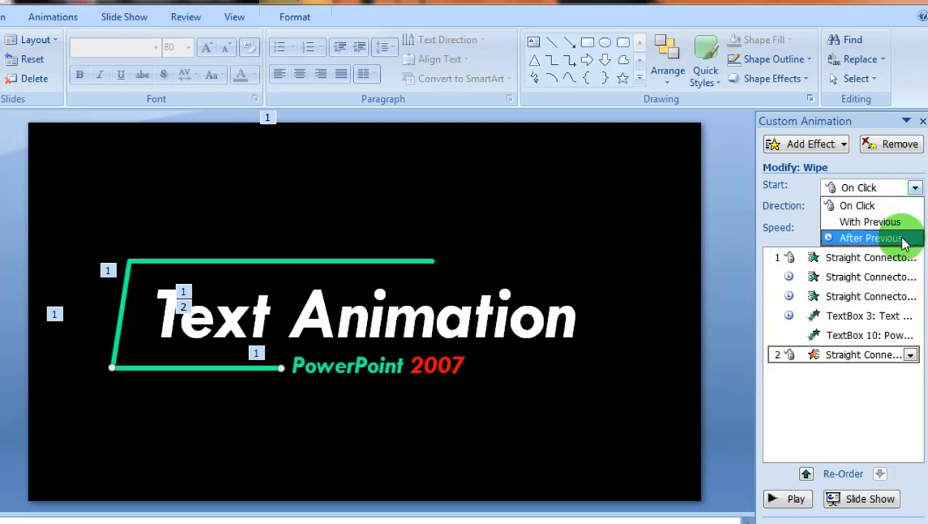
{"action": "left_click", "coordinate": [870, 238]}
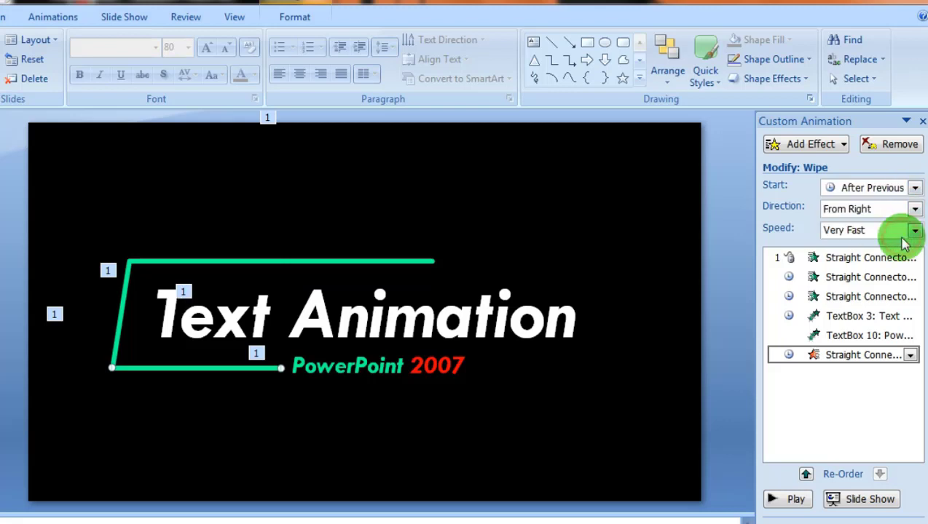
Step: Set the bottom line's exit delay to 1.5 seconds in its Timing settings
{"action": "right_click", "coordinate": [890, 364]}
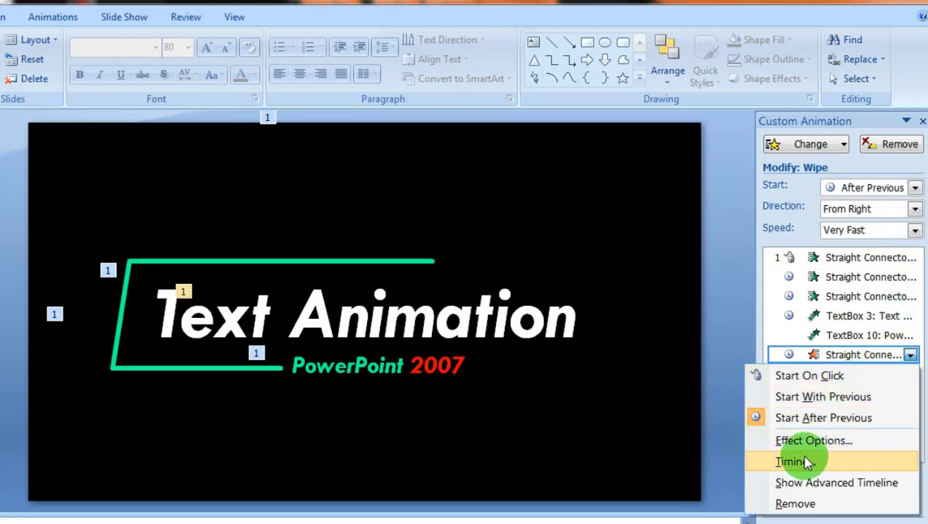
{"action": "left_click", "coordinate": [801, 463]}
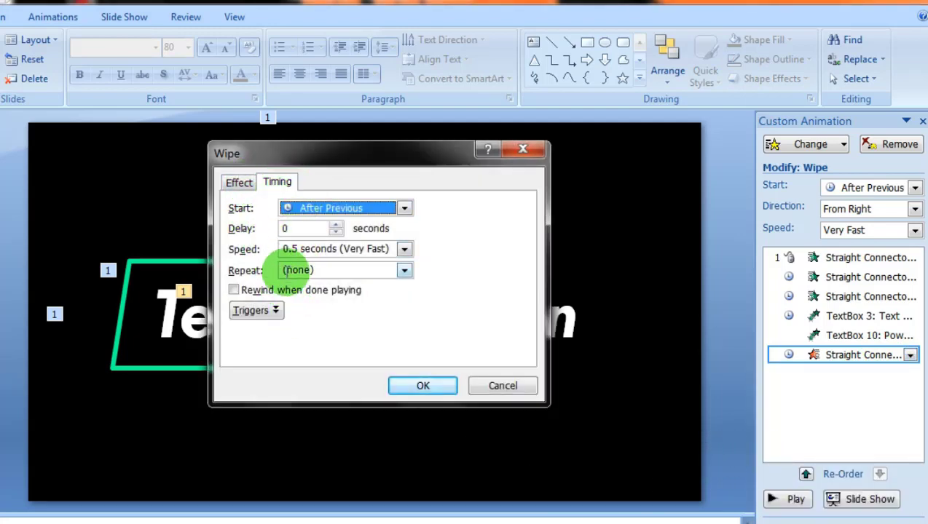
{"action": "left_click", "coordinate": [336, 226]}
{"action": "left_click", "coordinate": [335, 225]}
{"action": "left_click", "coordinate": [336, 225]}
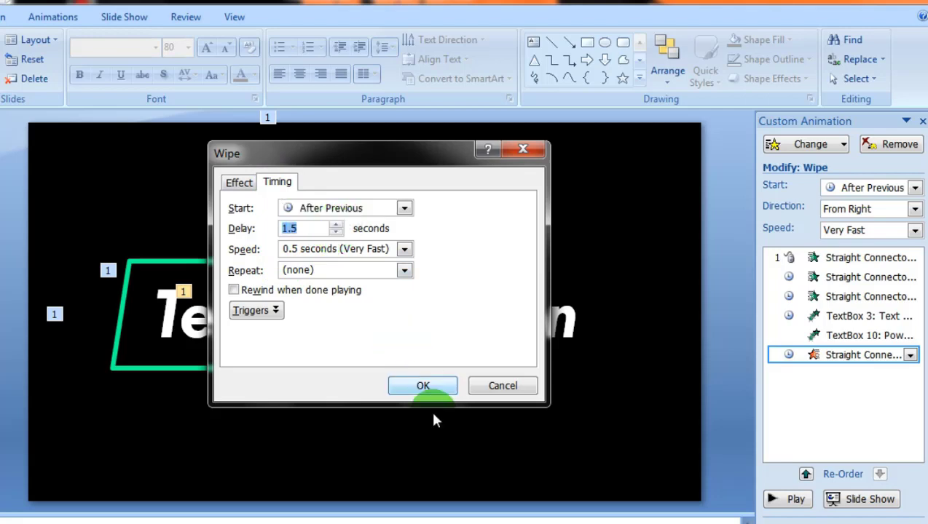
{"action": "left_click", "coordinate": [426, 385]}
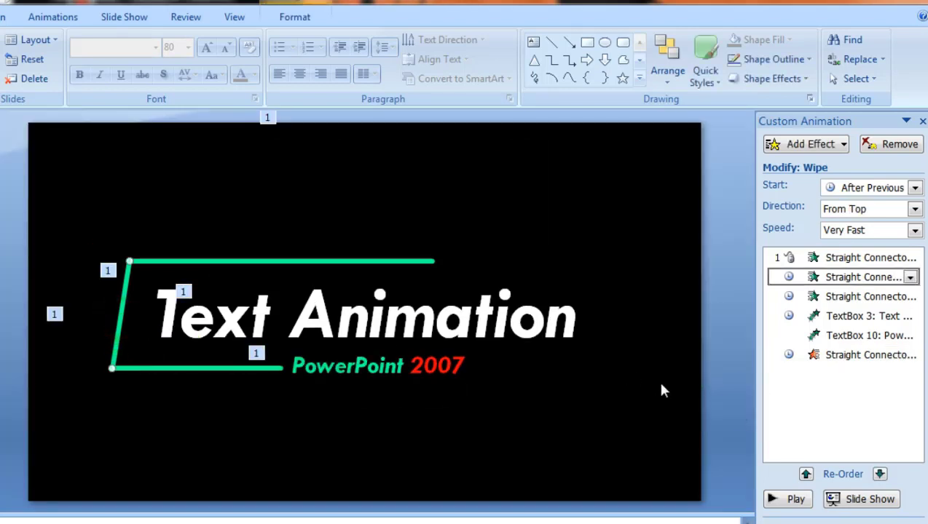
Step: Add a Wipe exit (From Bottom, Very Fast) to the slanted left line, starting After Previous
{"action": "left_click", "coordinate": [831, 152]}
{"action": "mouse_move", "coordinate": [810, 211]}
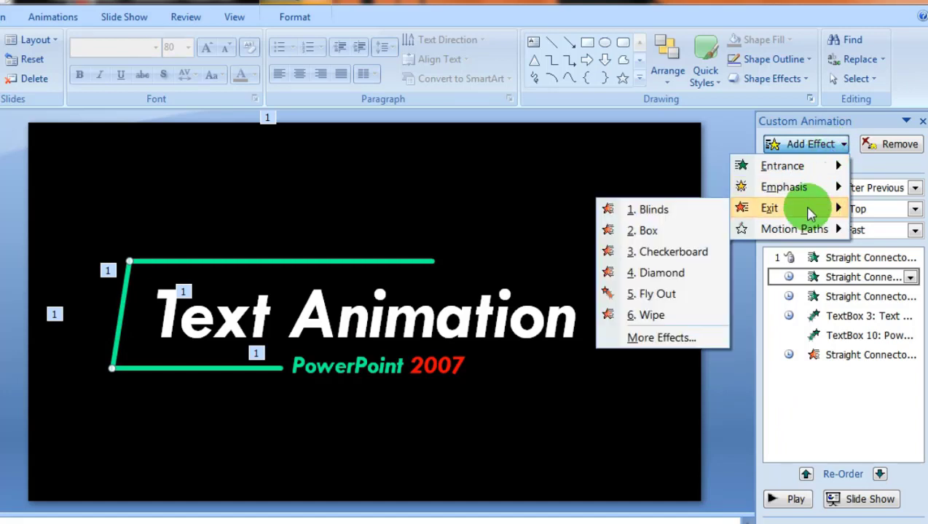
{"action": "left_click", "coordinate": [651, 315]}
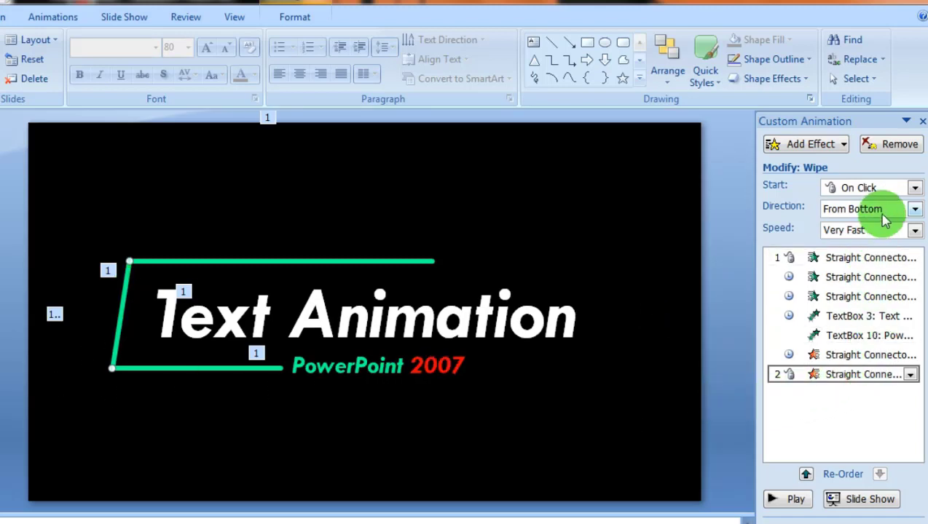
{"action": "left_click", "coordinate": [915, 189]}
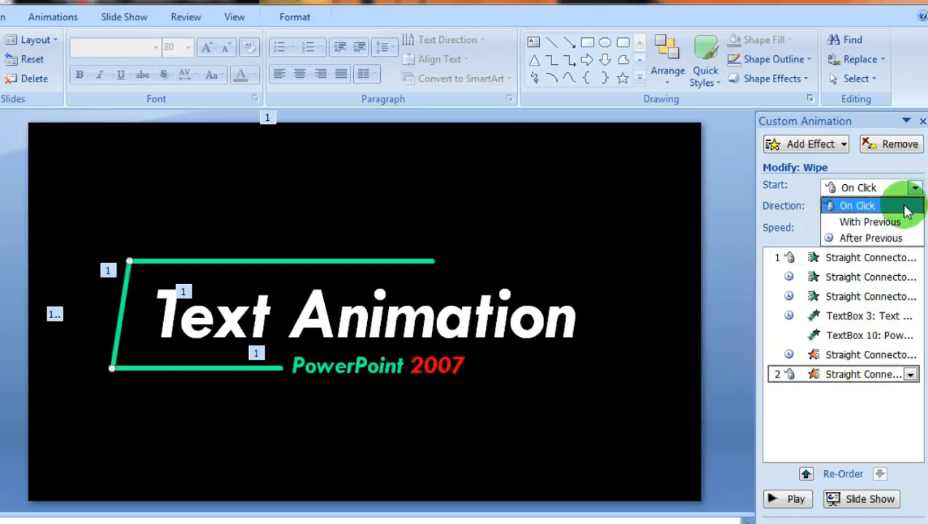
{"action": "left_click", "coordinate": [900, 239]}
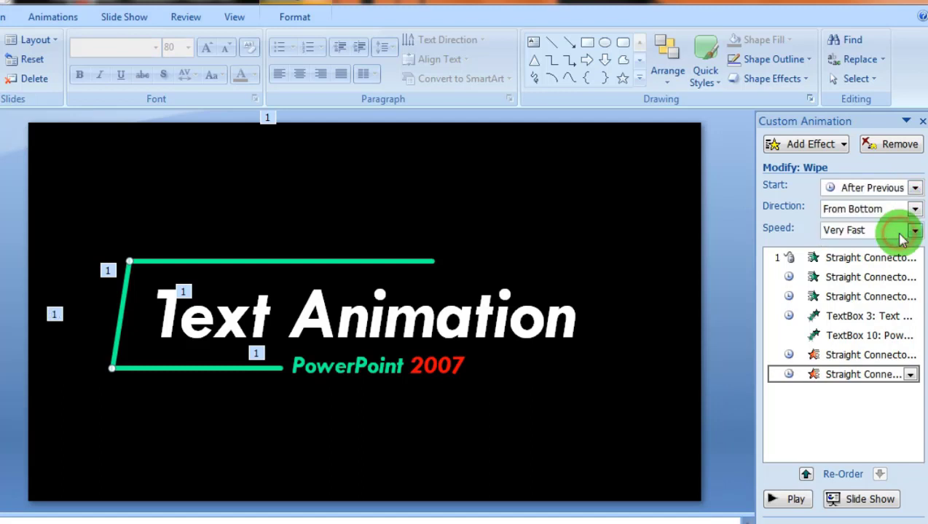
{"action": "left_click", "coordinate": [291, 264]}
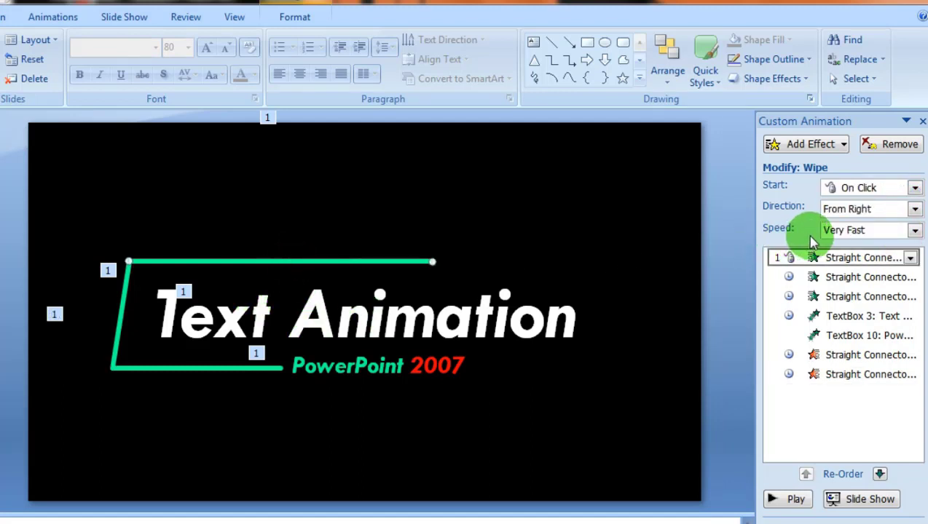
Step: Give the top green line a Wipe exit From Left, After Previous, and preview the animations
{"action": "left_click", "coordinate": [814, 147]}
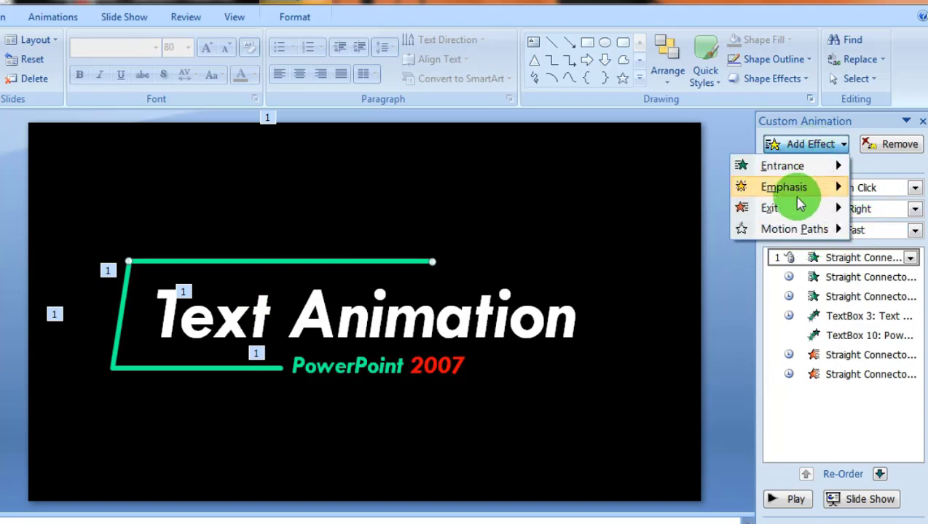
{"action": "mouse_move", "coordinate": [750, 209]}
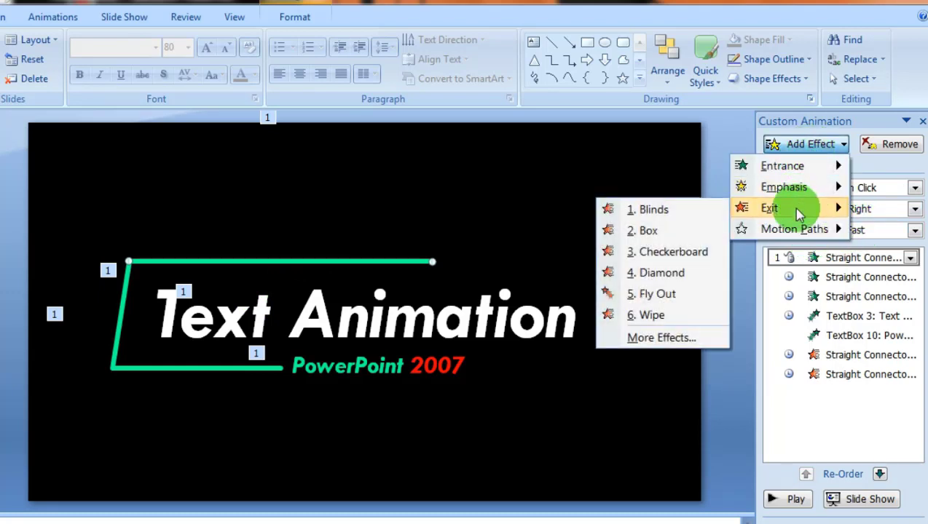
{"action": "left_click", "coordinate": [665, 313]}
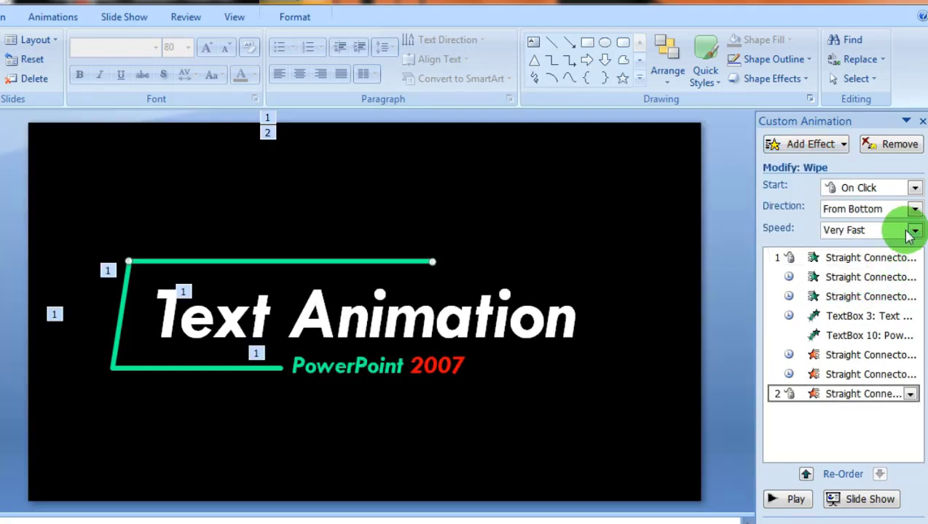
{"action": "left_click", "coordinate": [914, 209]}
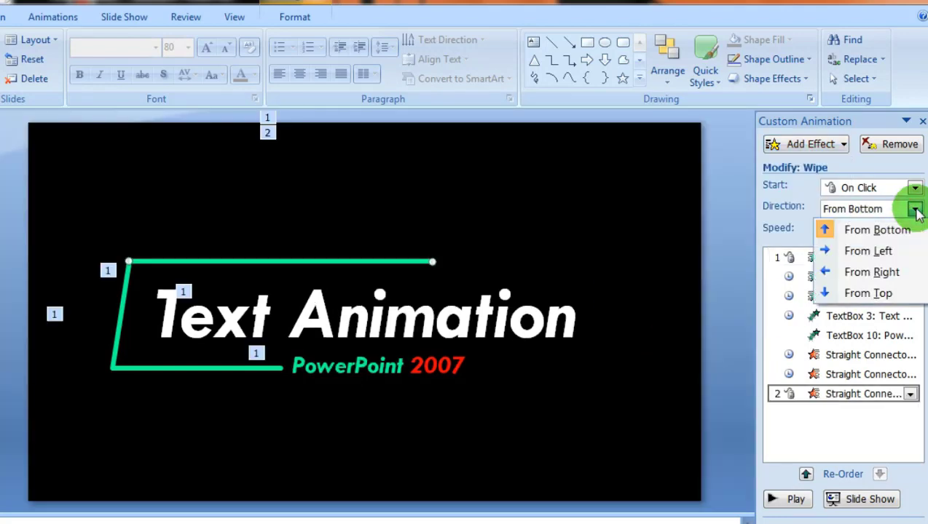
{"action": "left_click", "coordinate": [888, 251]}
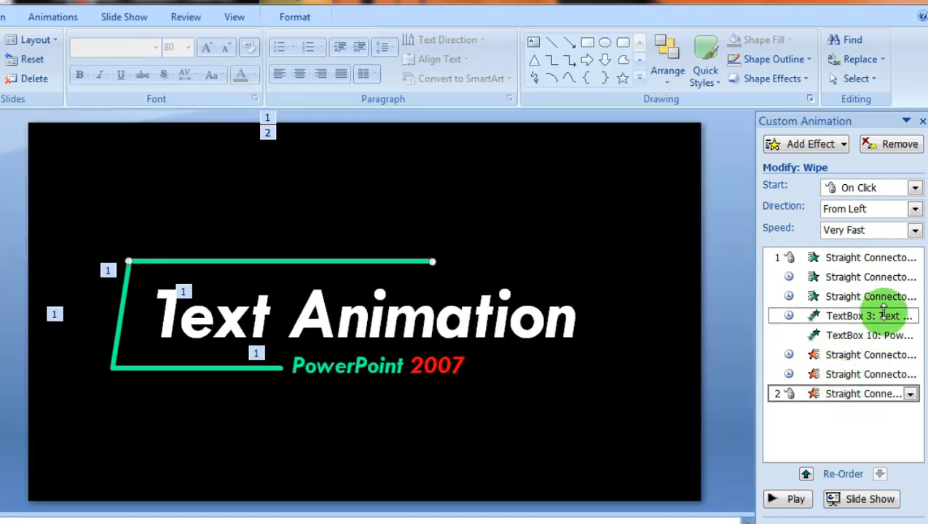
{"action": "left_click", "coordinate": [915, 188]}
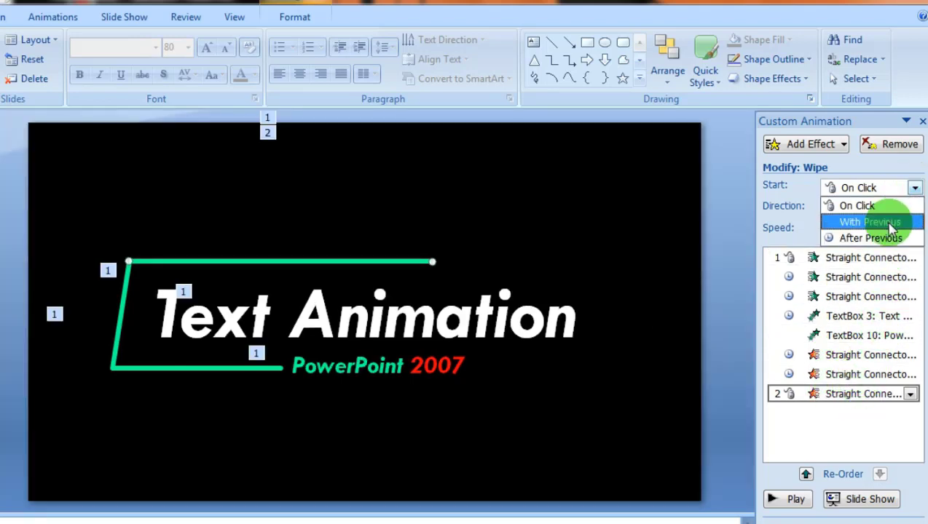
{"action": "left_click", "coordinate": [909, 239]}
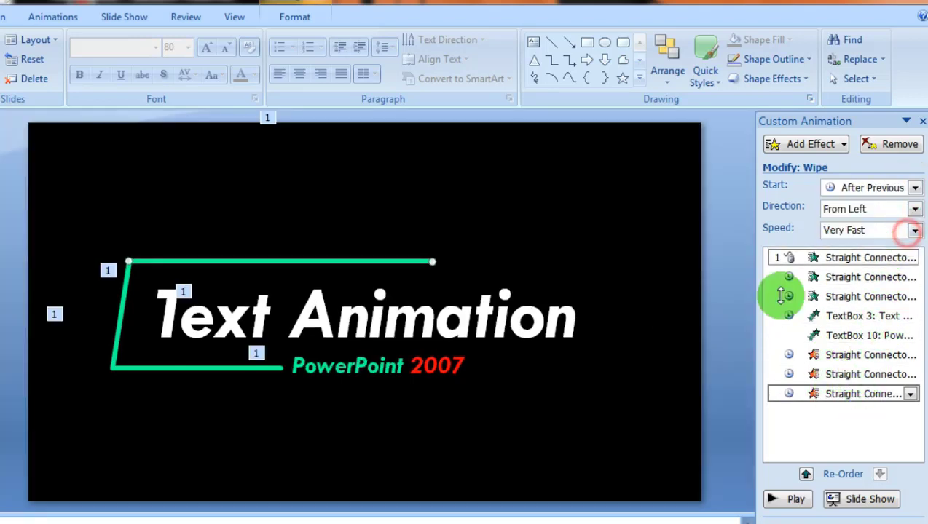
{"action": "left_click", "coordinate": [787, 503]}
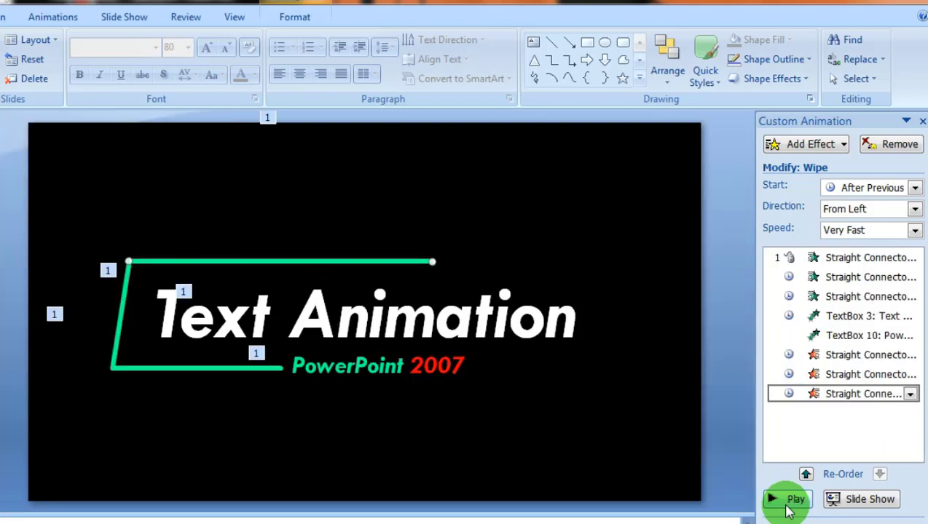
Step: Add a Fly Out exit To Right to the 'Text Animation' title, starting After Previous
{"action": "left_click", "coordinate": [582, 334]}
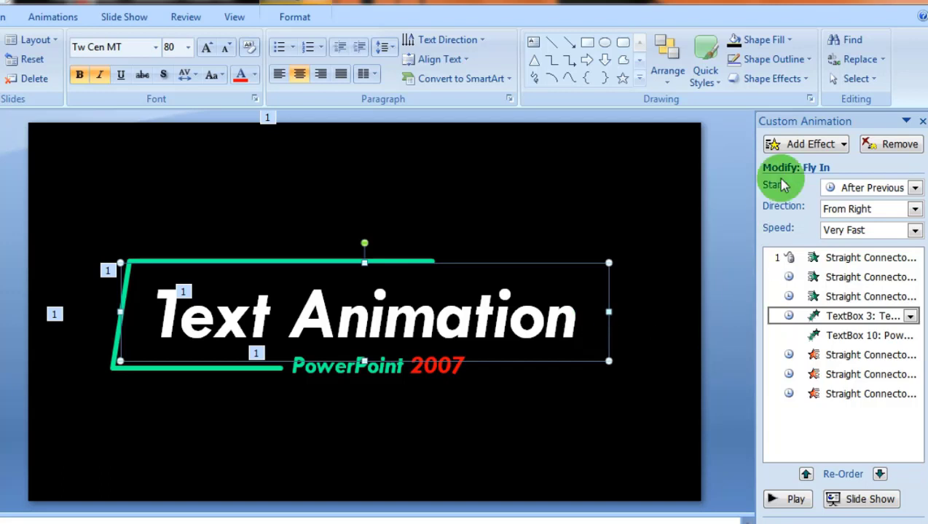
{"action": "left_click", "coordinate": [771, 144]}
{"action": "mouse_move", "coordinate": [771, 209]}
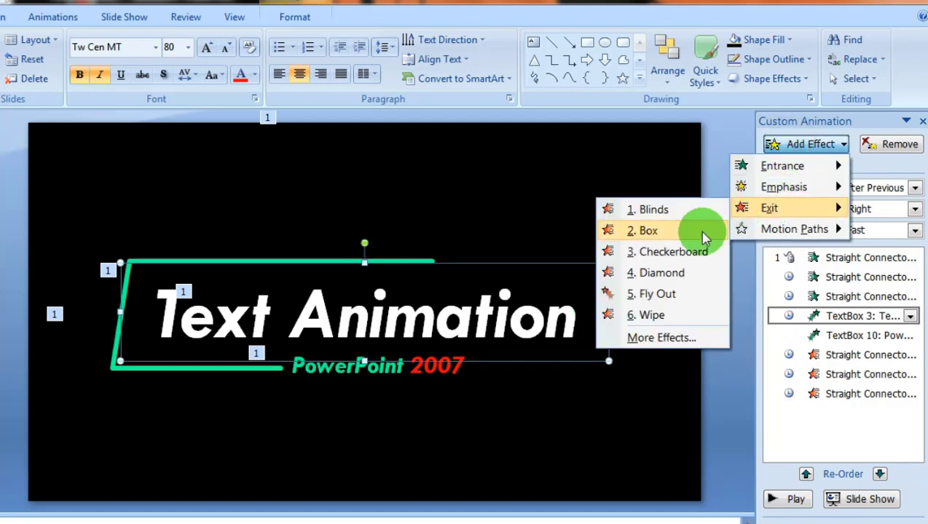
{"action": "left_click", "coordinate": [669, 291]}
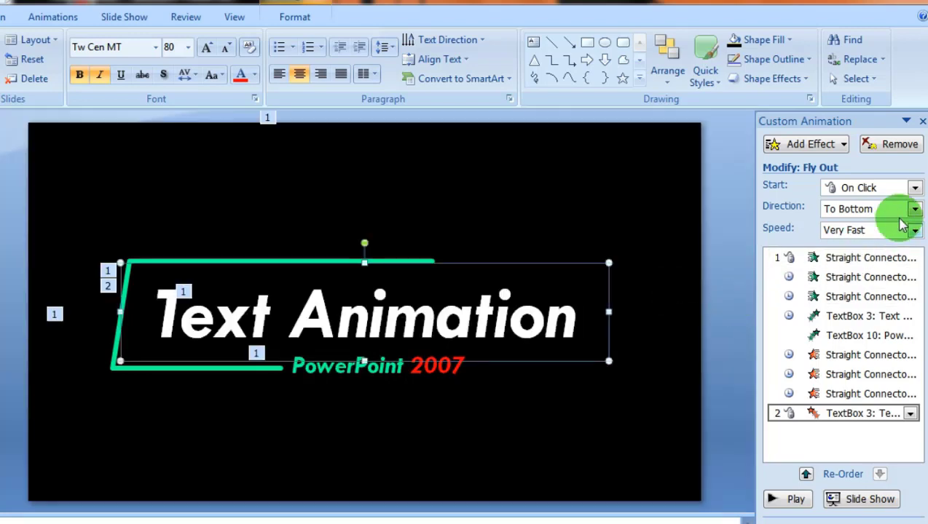
{"action": "left_click", "coordinate": [915, 209]}
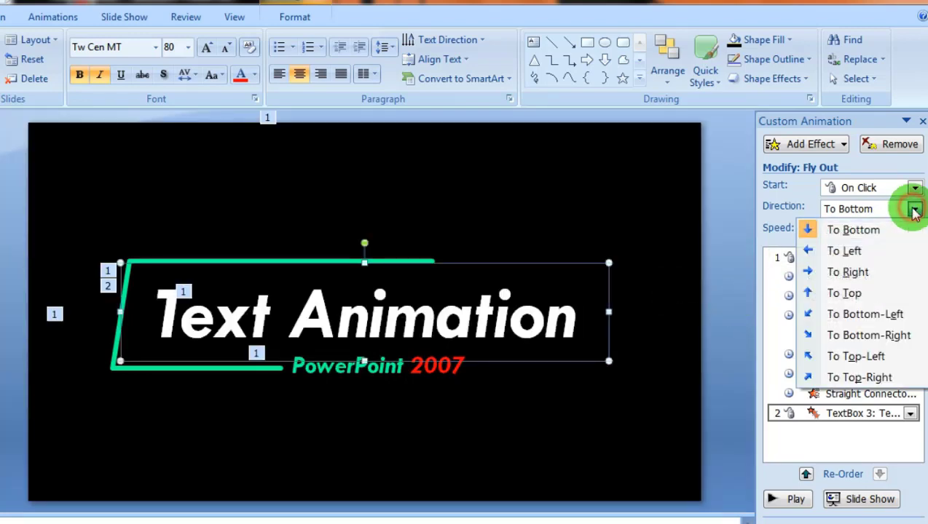
{"action": "left_click", "coordinate": [847, 271]}
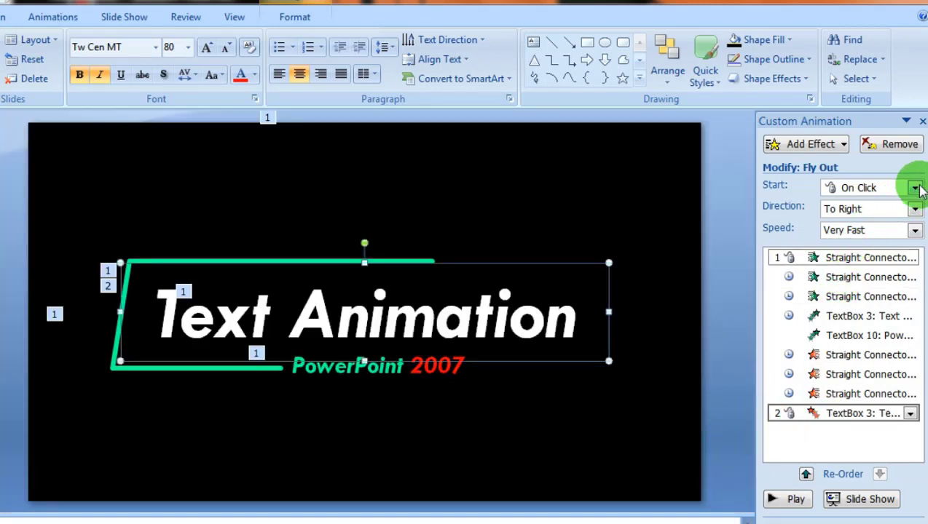
{"action": "left_click", "coordinate": [914, 189]}
{"action": "left_click", "coordinate": [902, 240]}
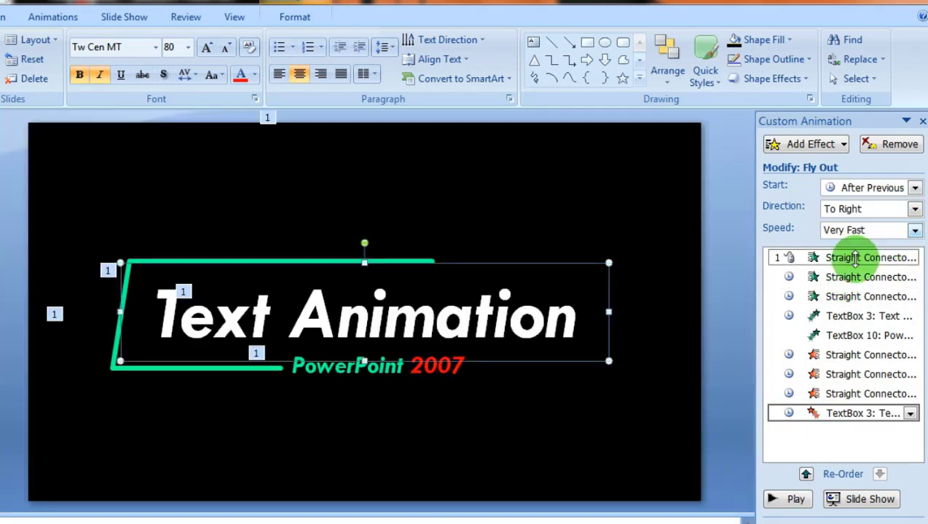
{"action": "left_click", "coordinate": [459, 379]}
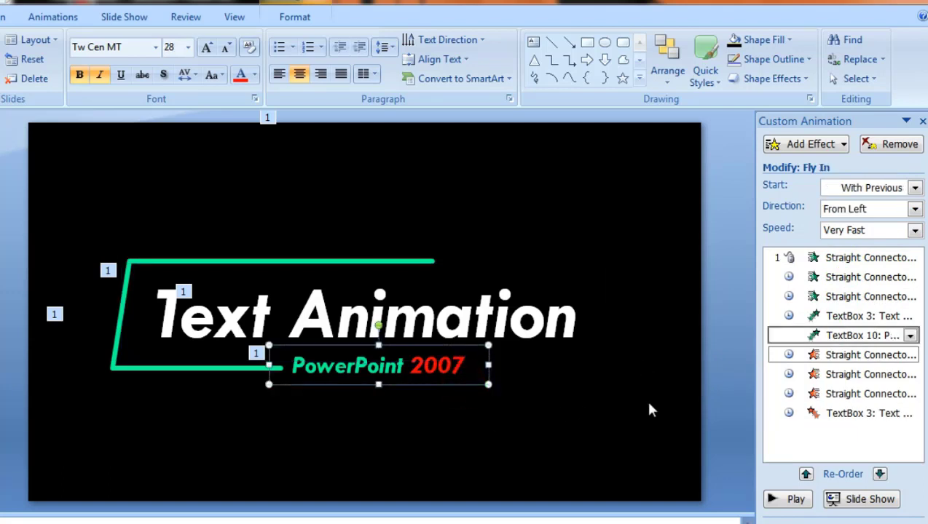
Step: Add a Fly Out exit To Left to the 'PowerPoint 2007' subtitle, starting With Previous
{"action": "left_click", "coordinate": [808, 144]}
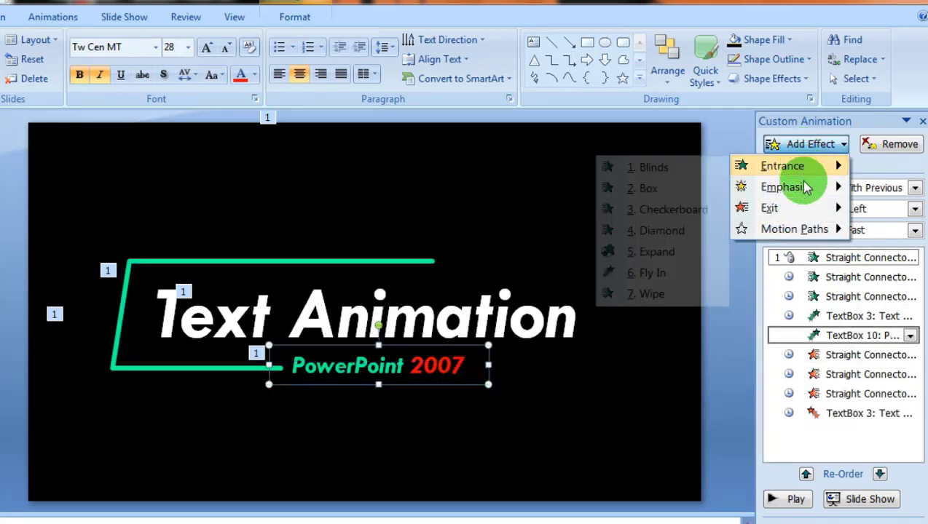
{"action": "mouse_move", "coordinate": [750, 209]}
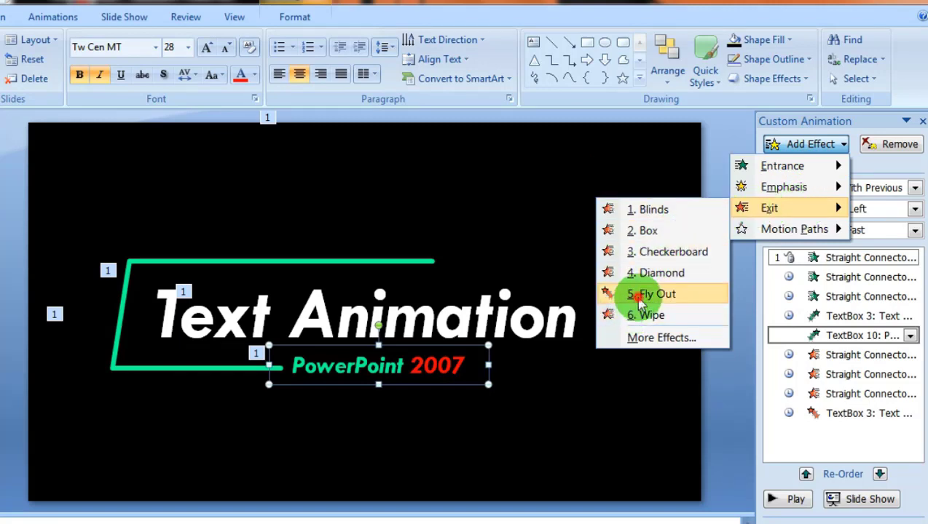
{"action": "left_click", "coordinate": [641, 295]}
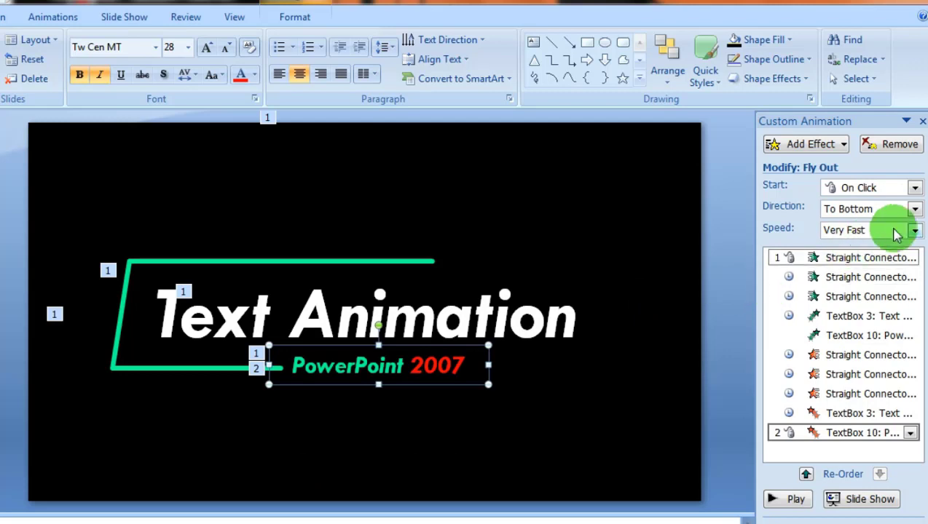
{"action": "left_click", "coordinate": [913, 209]}
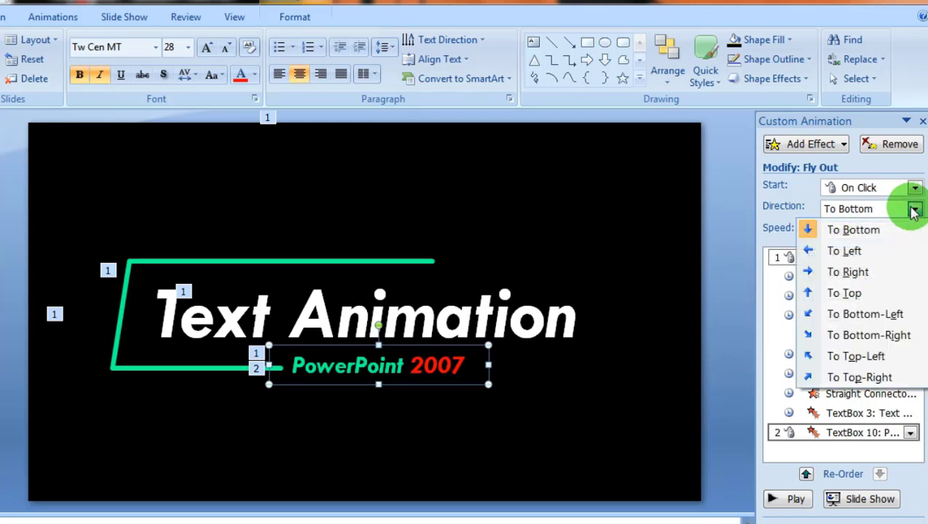
{"action": "left_click", "coordinate": [848, 251]}
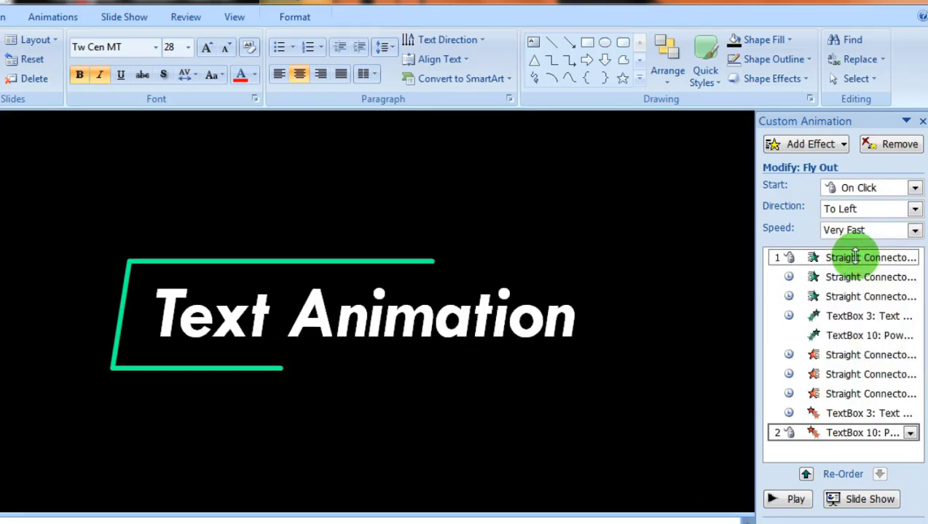
{"action": "left_click", "coordinate": [915, 188]}
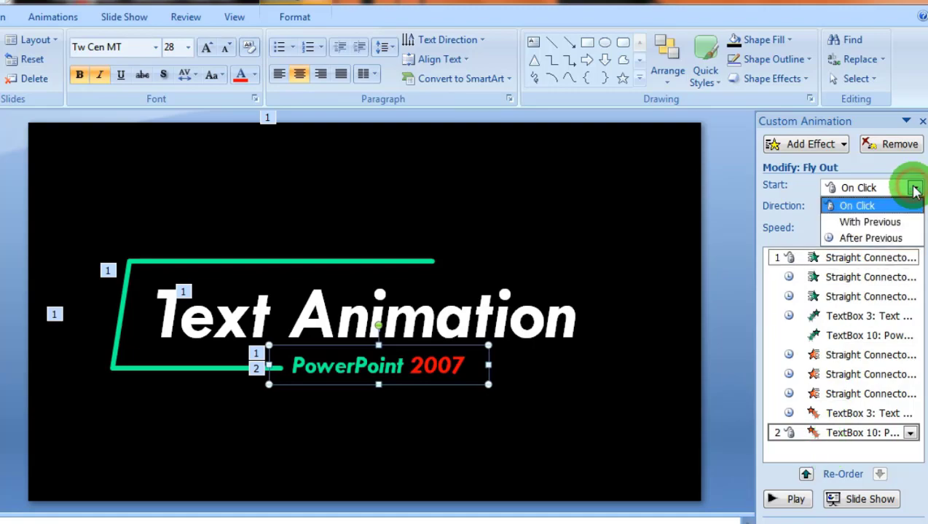
{"action": "left_click", "coordinate": [894, 230]}
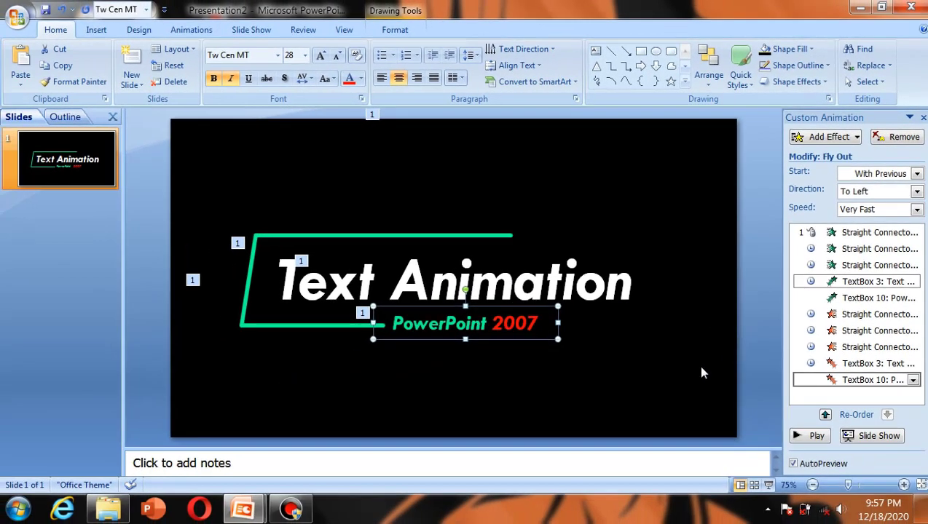
{"action": "left_click", "coordinate": [701, 370]}
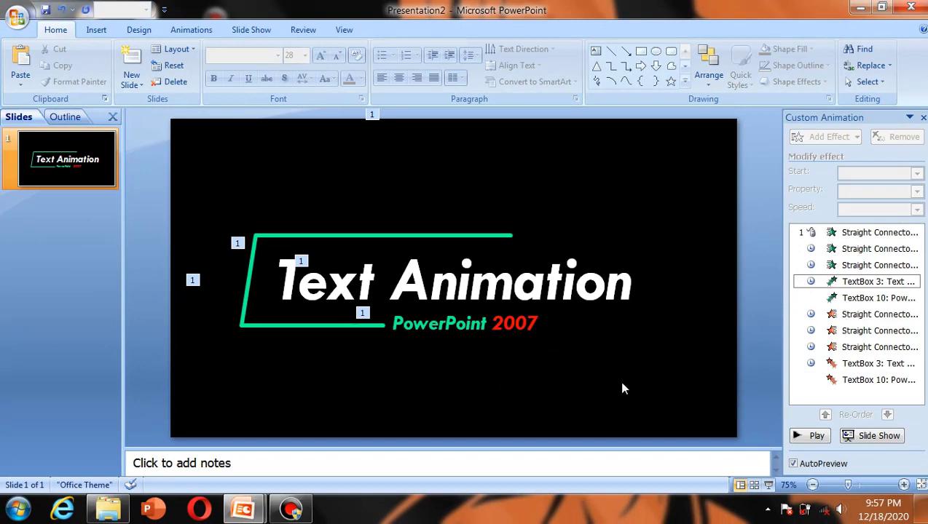
{"action": "left_click", "coordinate": [768, 485]}
{"action": "left_click", "coordinate": [461, 216]}
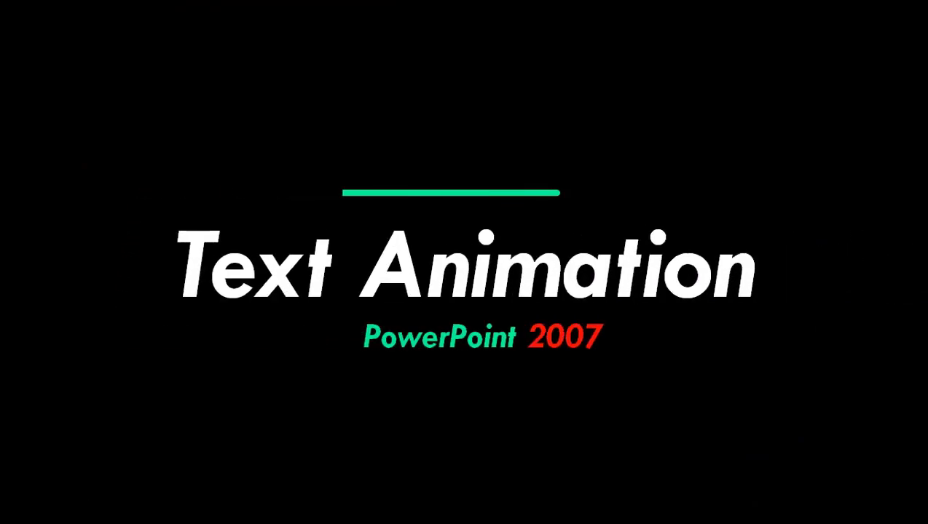
{"action": "left_click", "coordinate": [836, 291]}
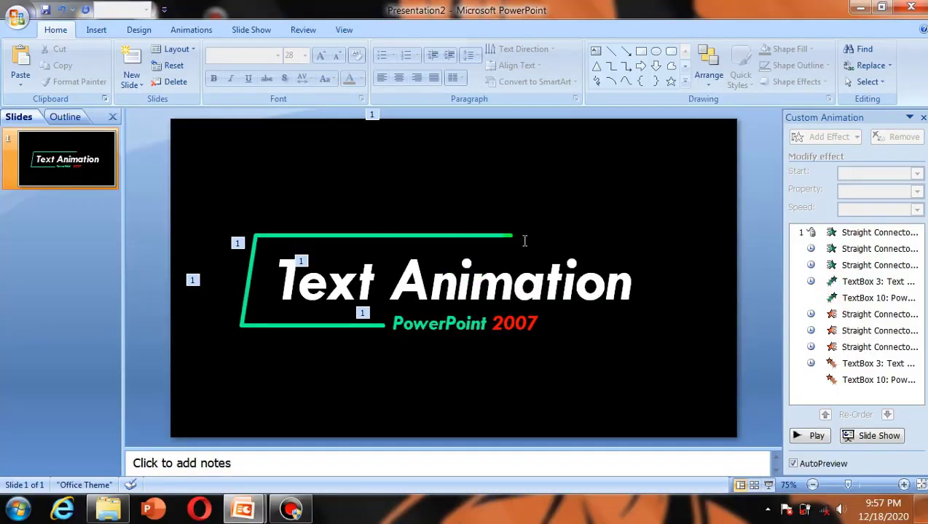